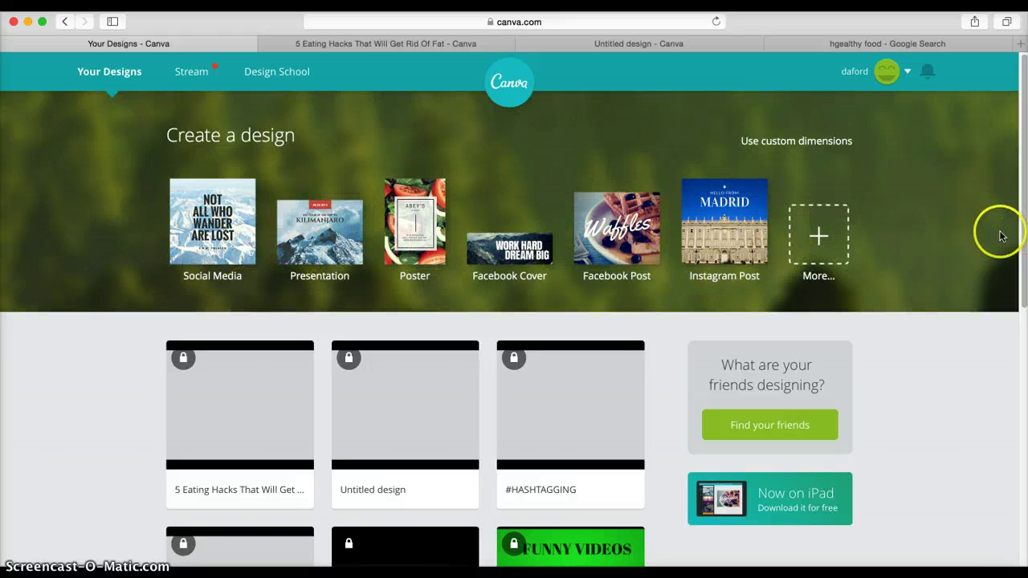
- Browse the full list of design types, then switch to the '5 Eating Hacks That Will Get Rid Of Fat' design
left_click(825, 245)
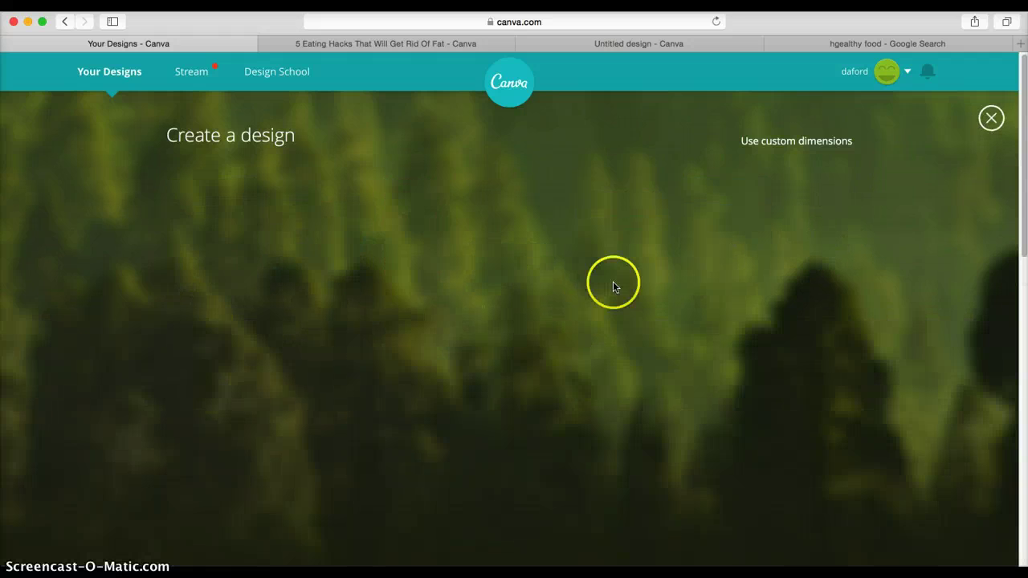
scroll(184, 321, "down", 2)
scroll(181, 327, "down", 6)
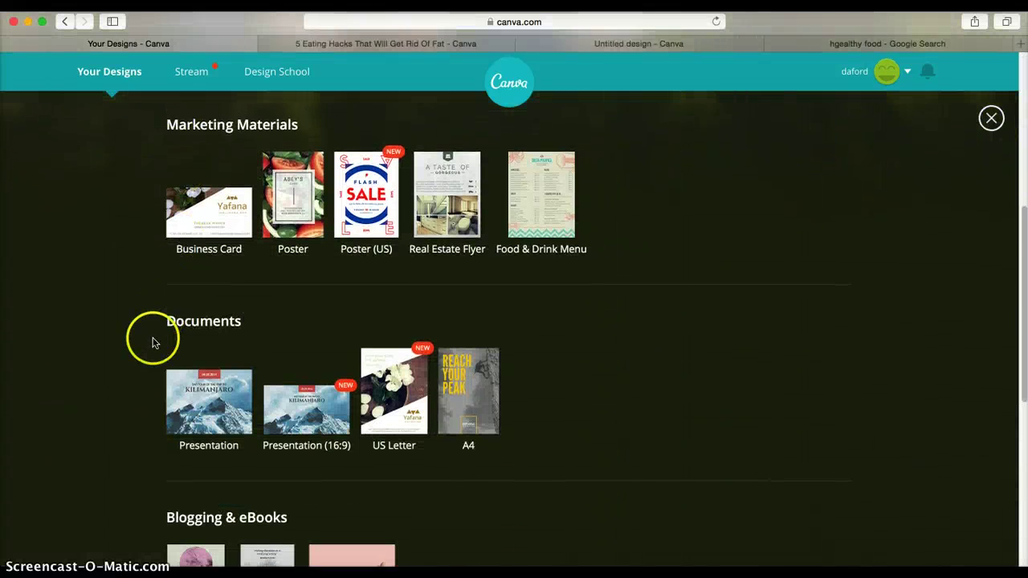
left_click(617, 42)
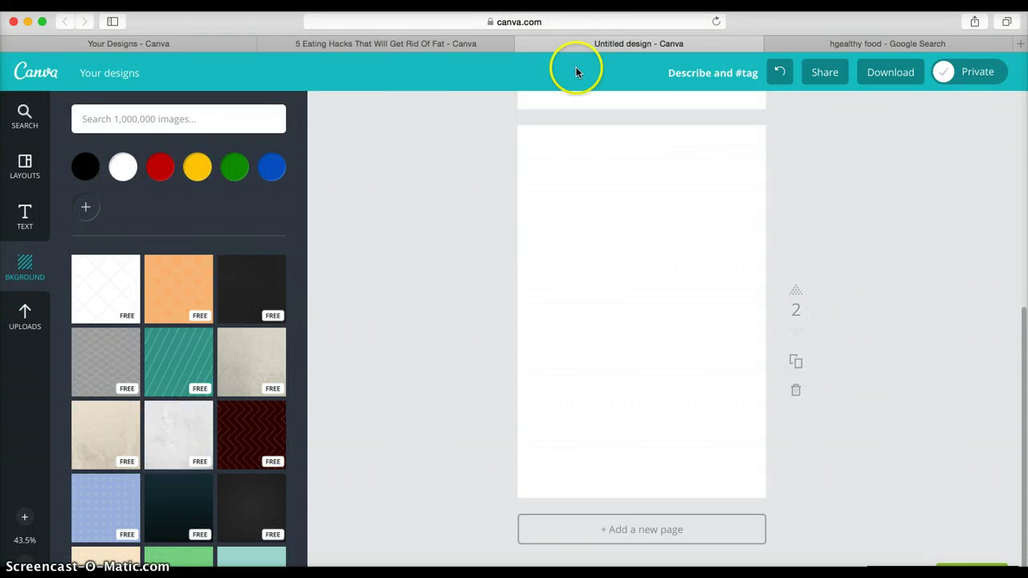
left_click(119, 46)
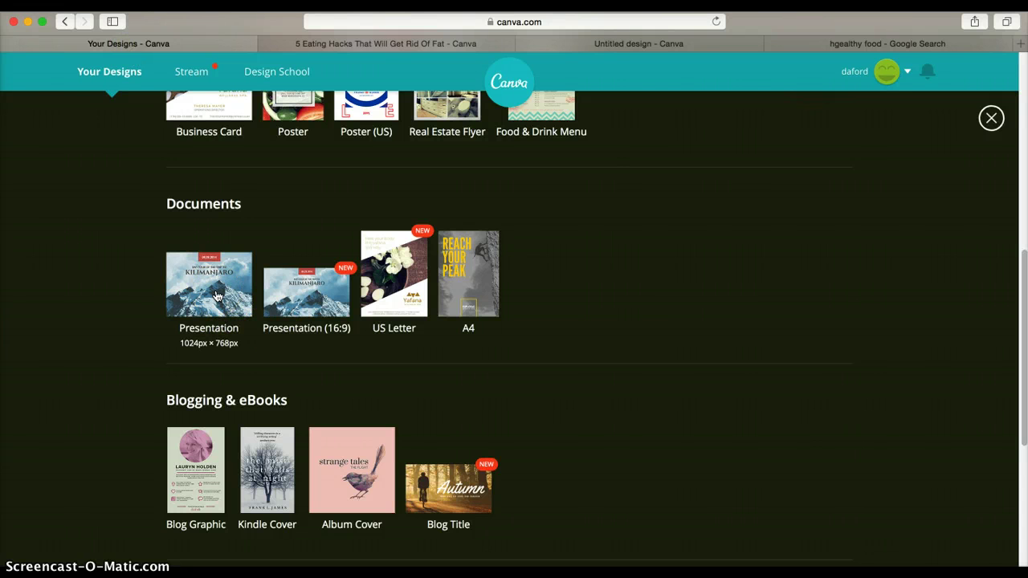
left_click(361, 45)
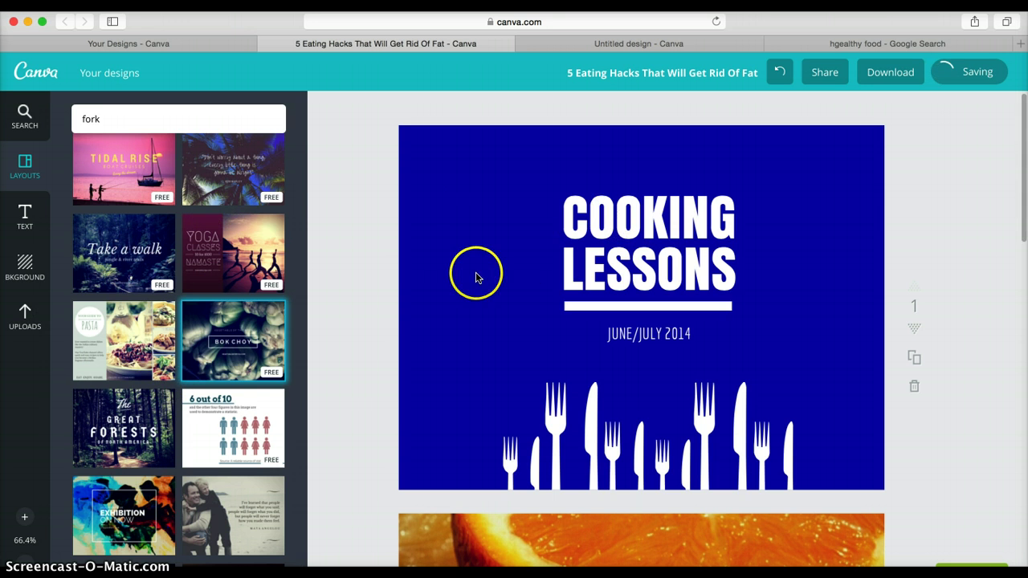
- Pick a custom green for the page background and brighten it to 04f528
left_click(482, 265)
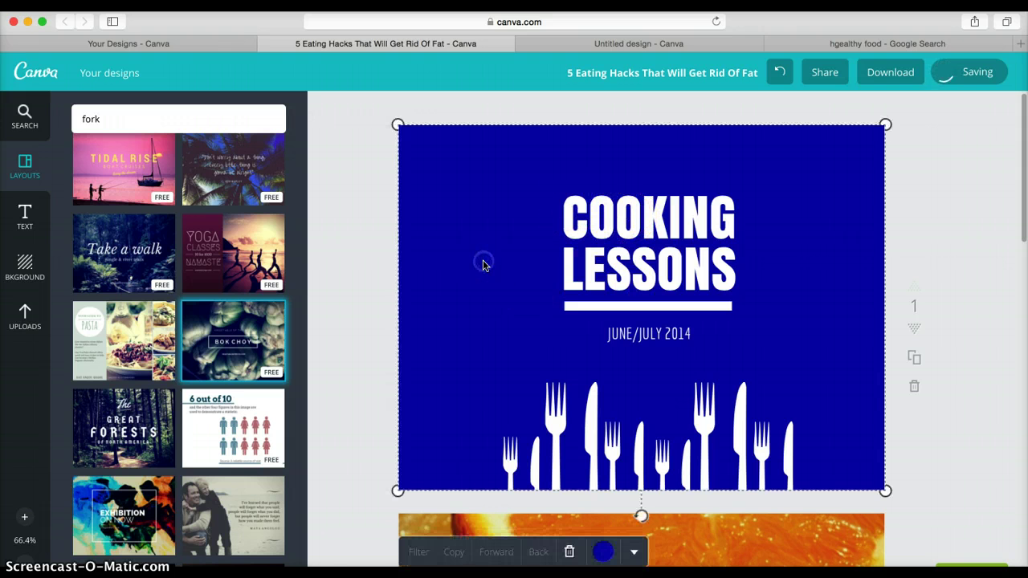
left_click(603, 551)
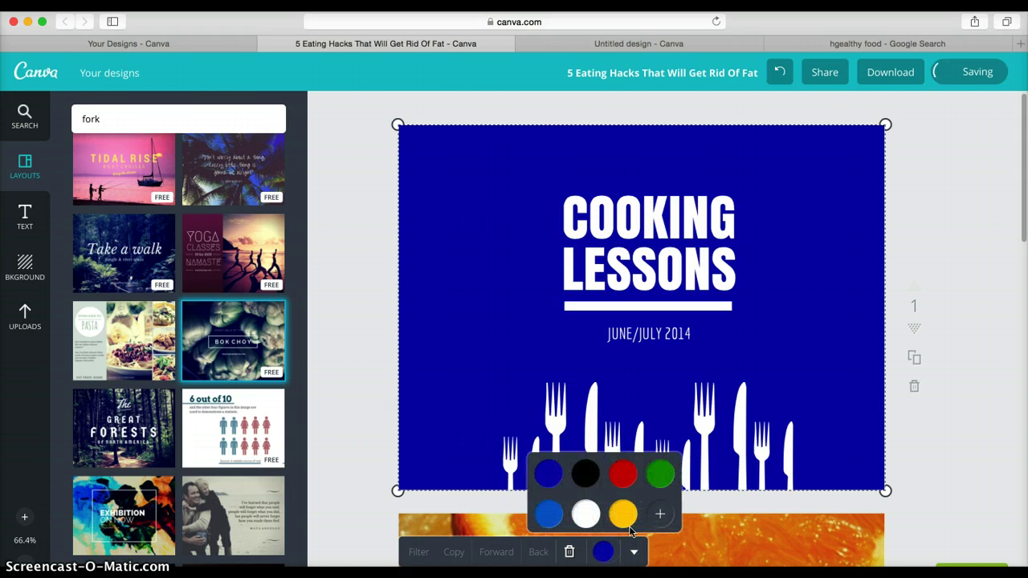
left_click(659, 514)
scroll(848, 508, "down", 2)
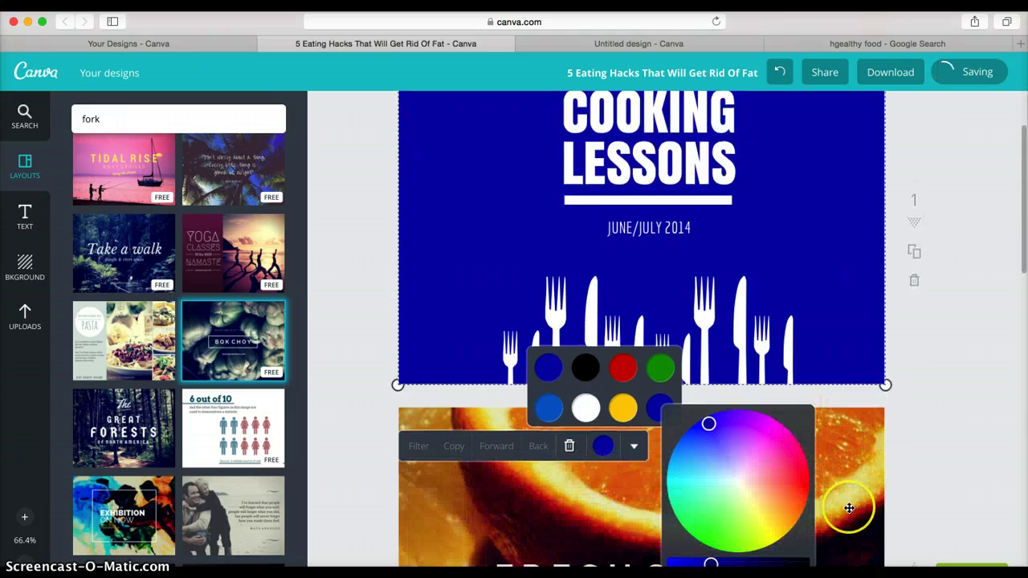
scroll(849, 508, "down", 2)
left_click(698, 406)
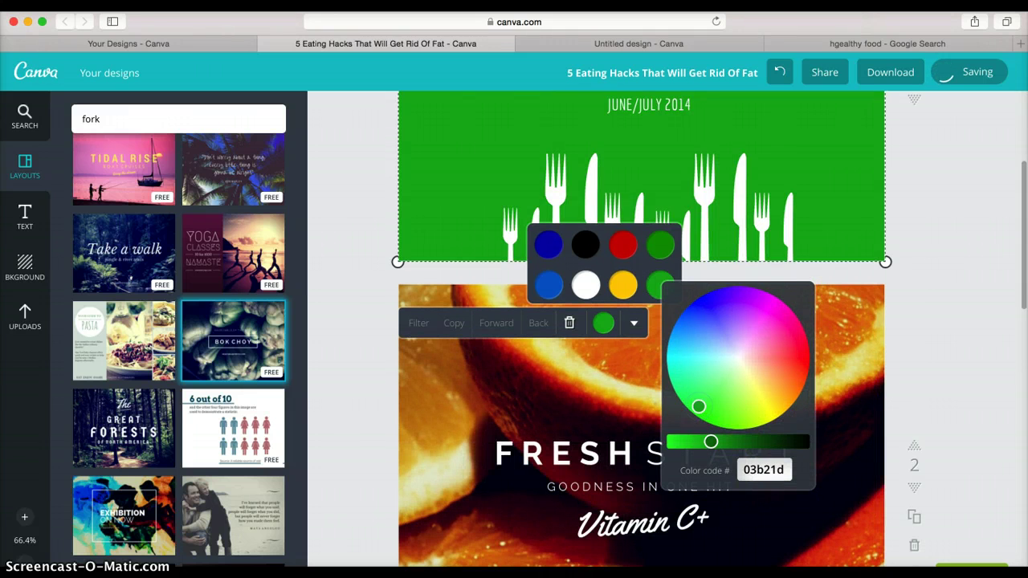
left_click_drag(710, 441, 673, 441)
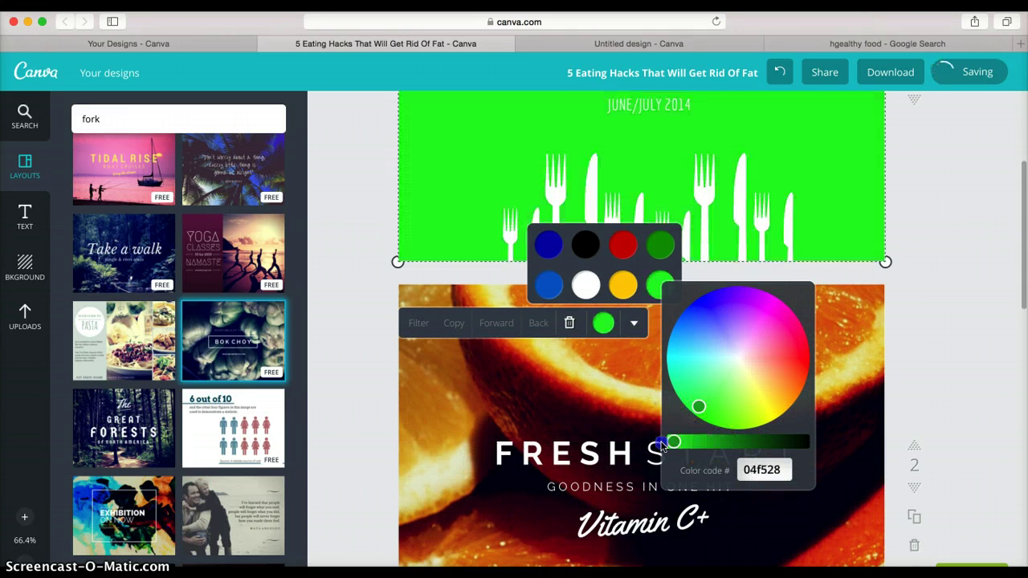
left_click(357, 289)
scroll(367, 298, "up", 3)
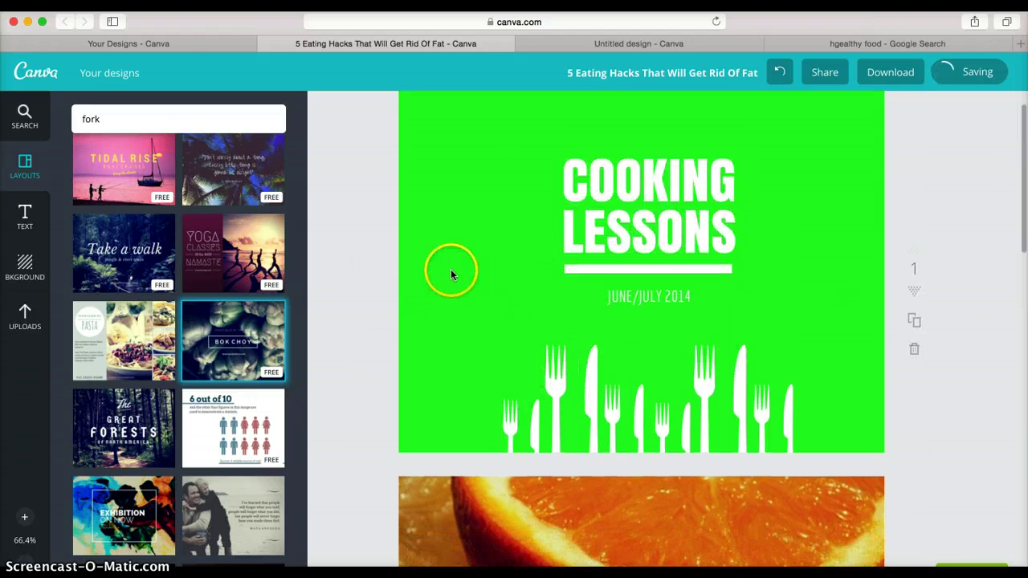
scroll(361, 356, "down", 7)
scroll(361, 355, "up", 5)
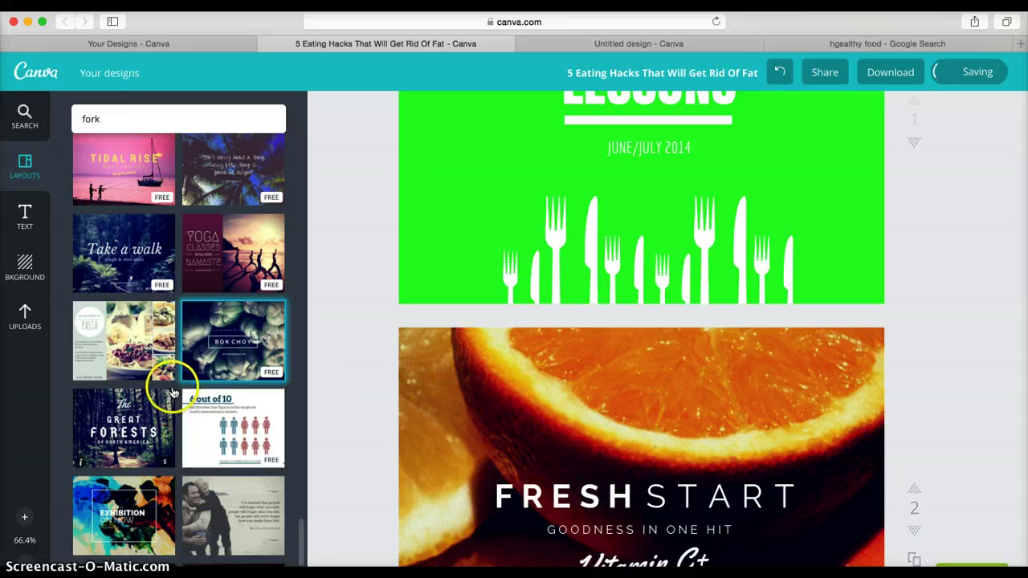
scroll(184, 301, "down", 5)
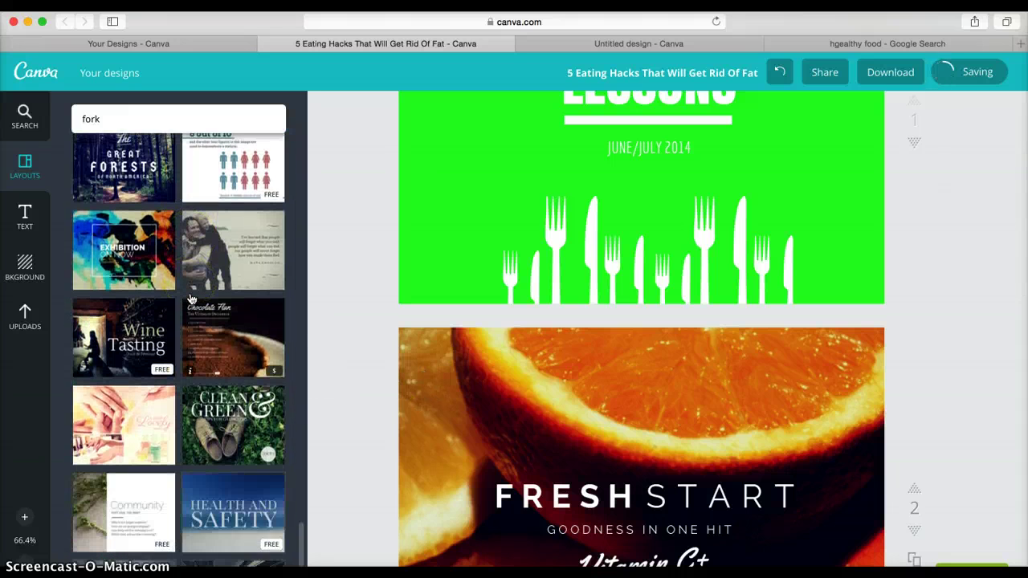
scroll(190, 298, "down", 5)
scroll(509, 268, "up", 4)
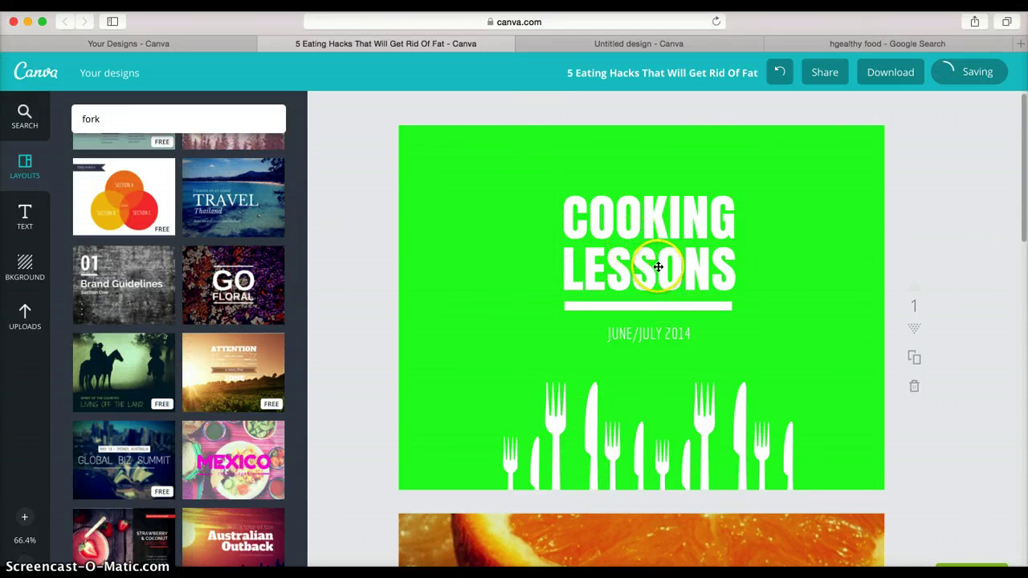
- Change the title from COOKING LESSONS to CLEAN EATING
left_click(680, 224)
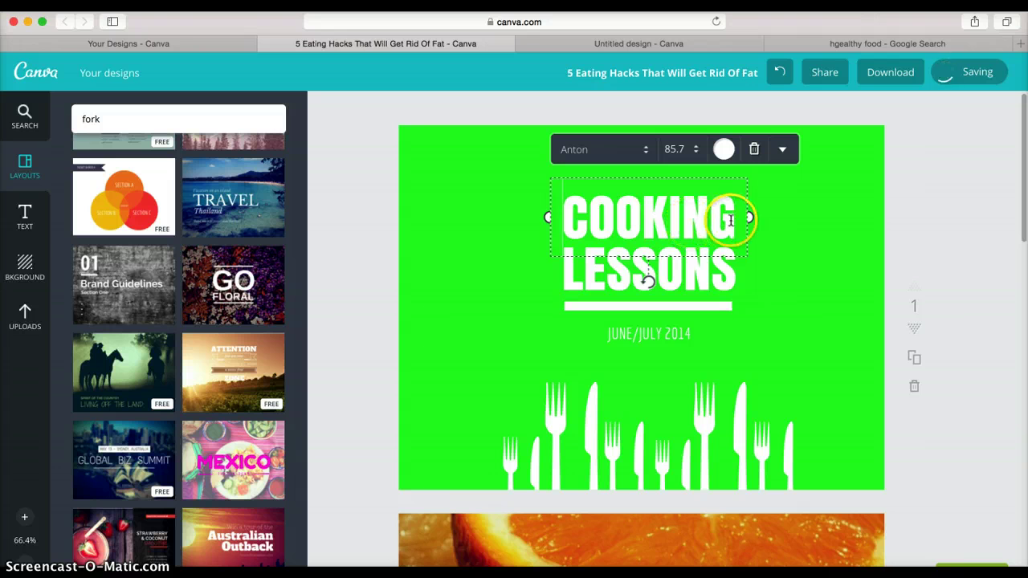
left_click_drag(646, 214, 567, 214)
key("BackSpace")
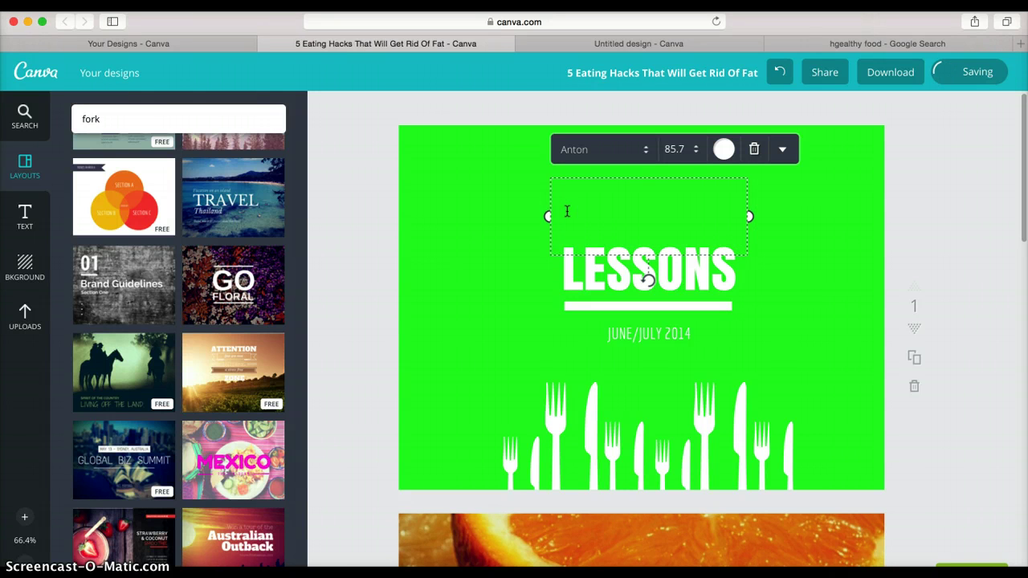
type("CLEAN")
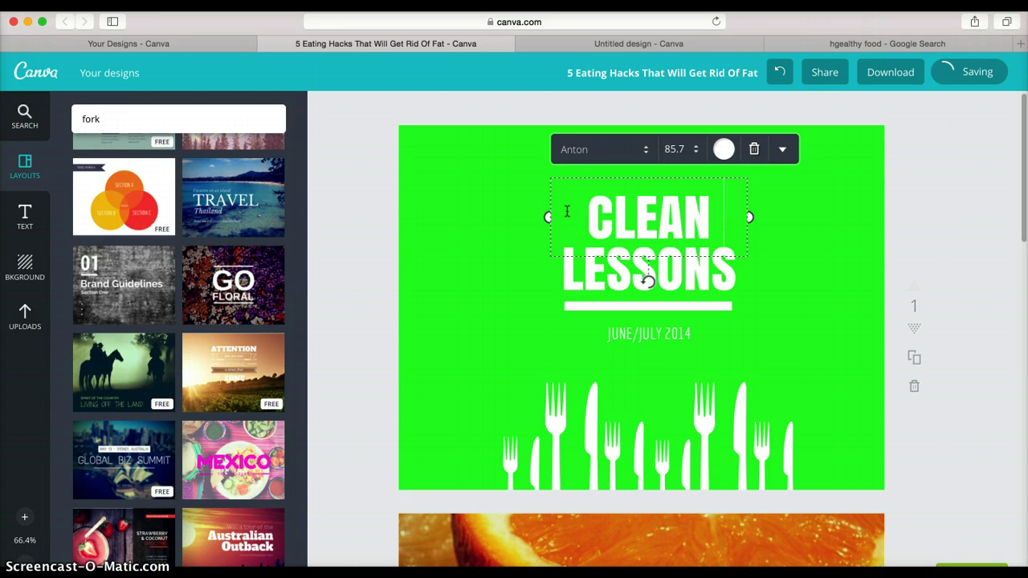
left_click(688, 273)
left_click(709, 276)
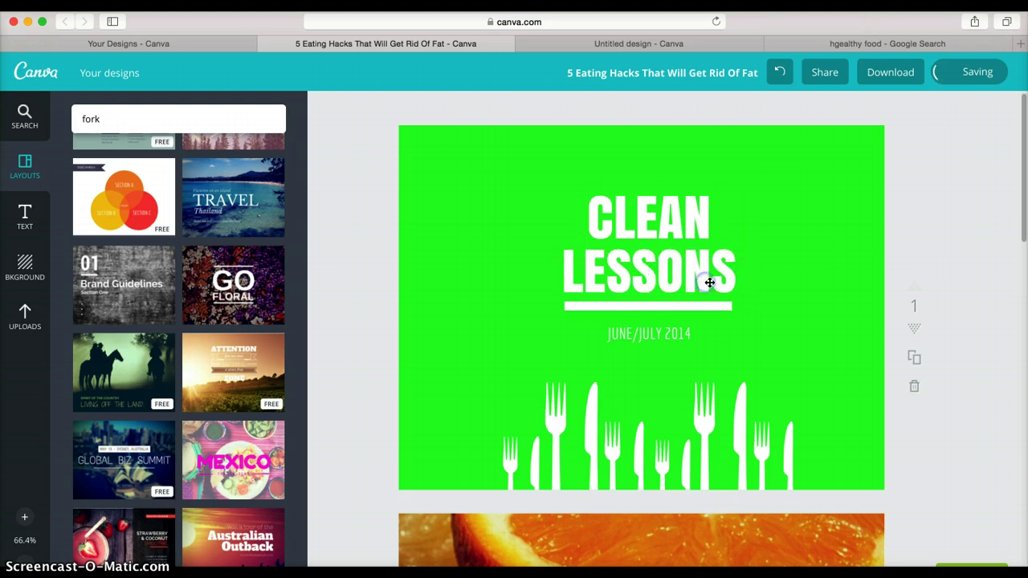
left_click_drag(732, 273, 587, 257)
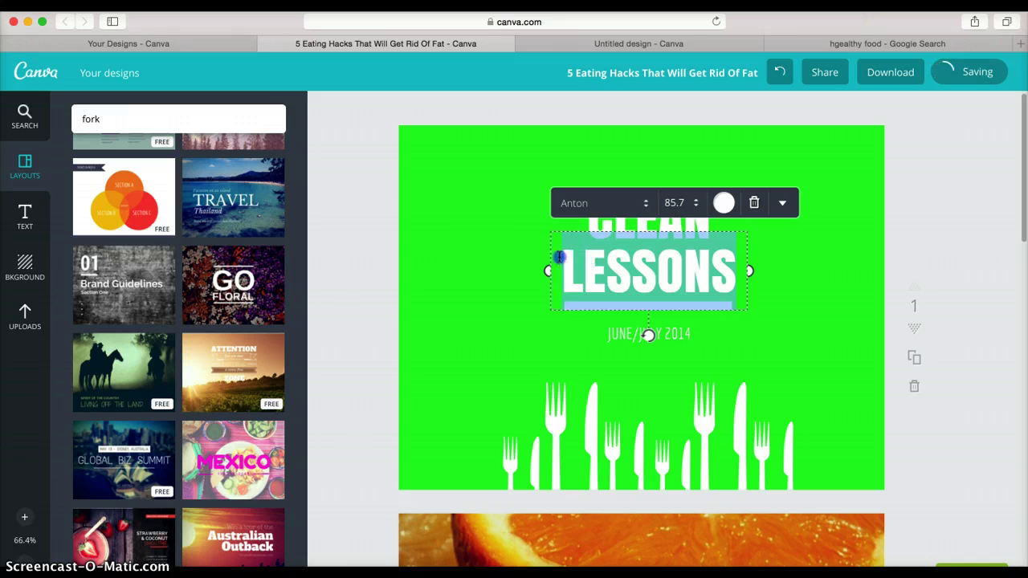
type("EATING")
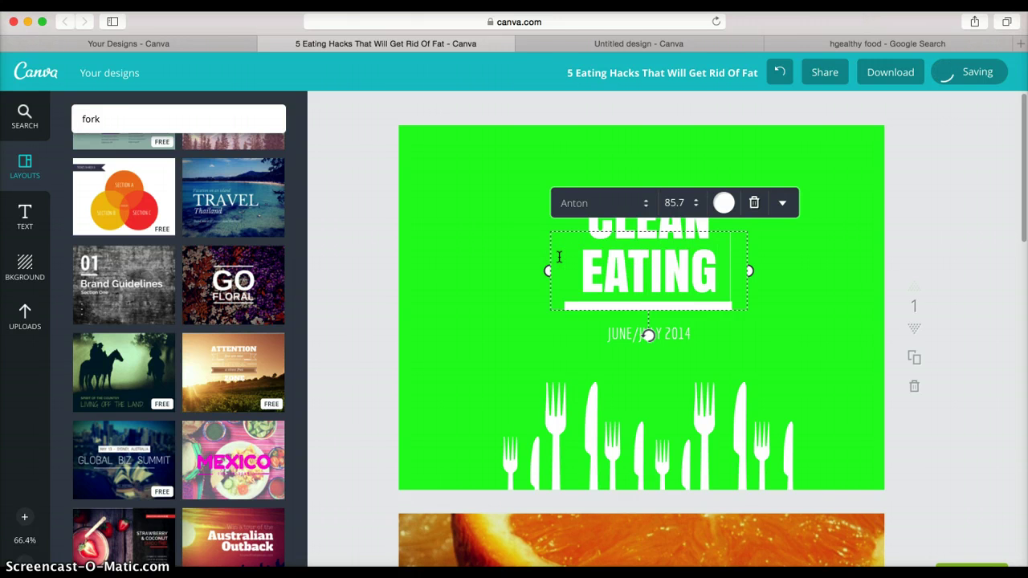
left_click(529, 317)
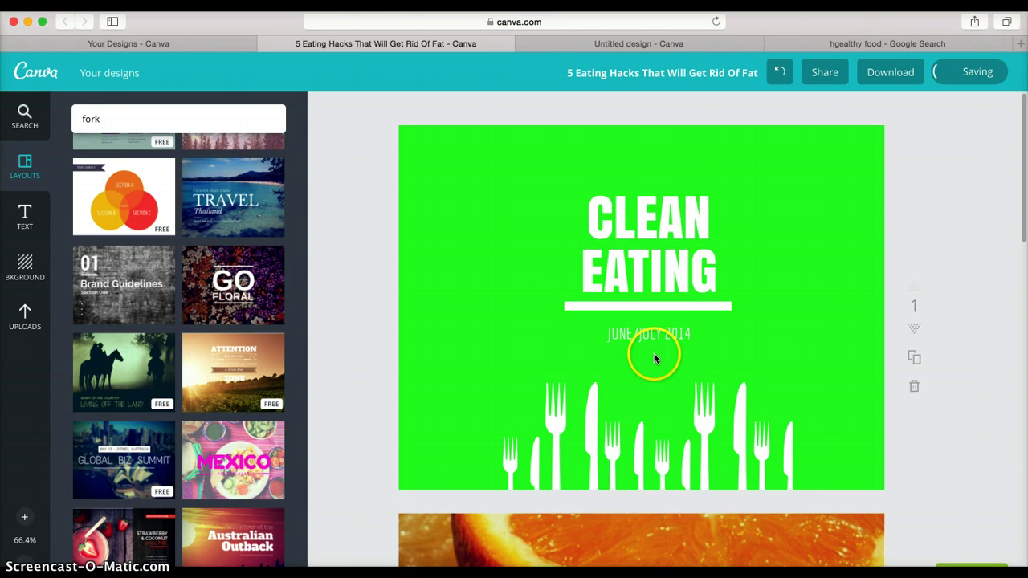
- Spread the fork and knife silhouettes wider along the bottom of the page
left_click(524, 456)
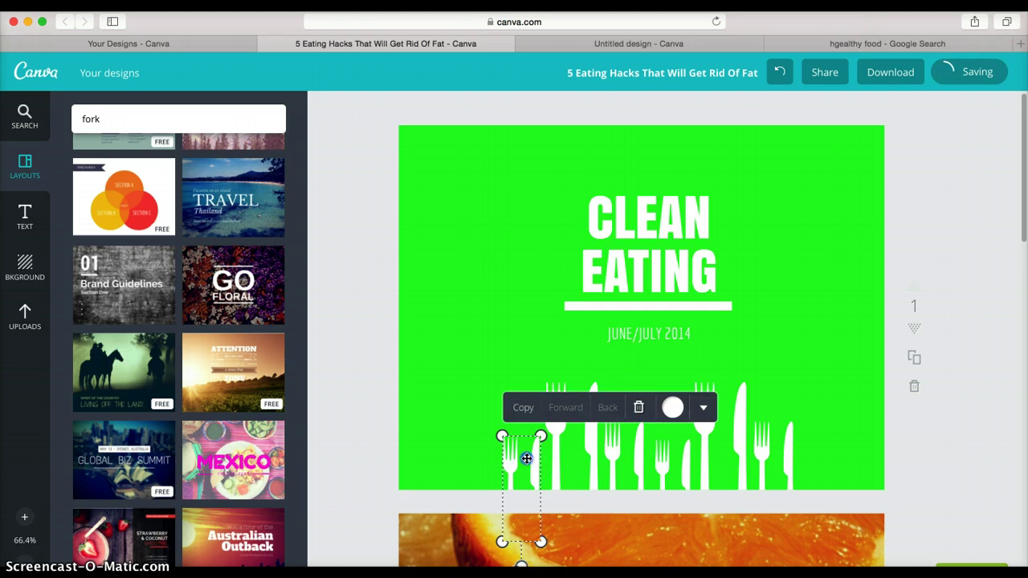
left_click_drag(525, 457, 497, 457)
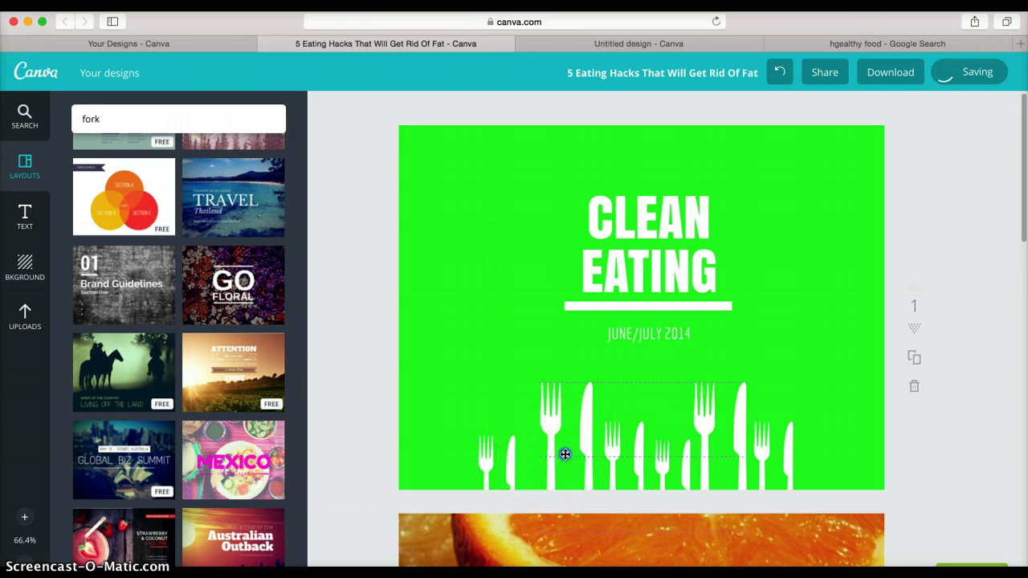
left_click_drag(565, 455, 559, 456)
left_click_drag(771, 456, 681, 465)
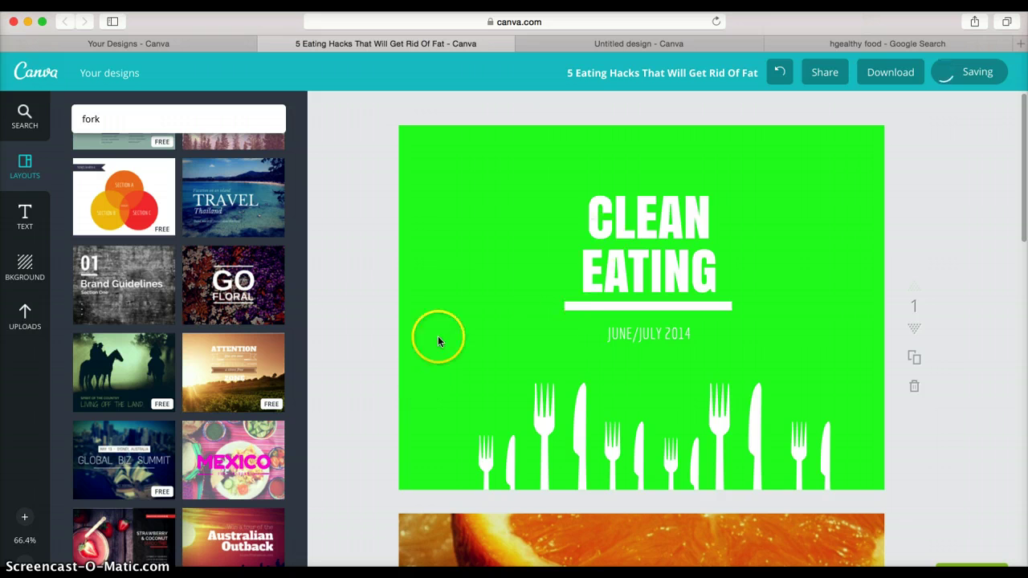
- Delete the START and FRESH text boxes from the orange Vitamin C page
scroll(354, 319, "down", 1)
scroll(354, 319, "down", 5)
scroll(355, 319, "down", 1)
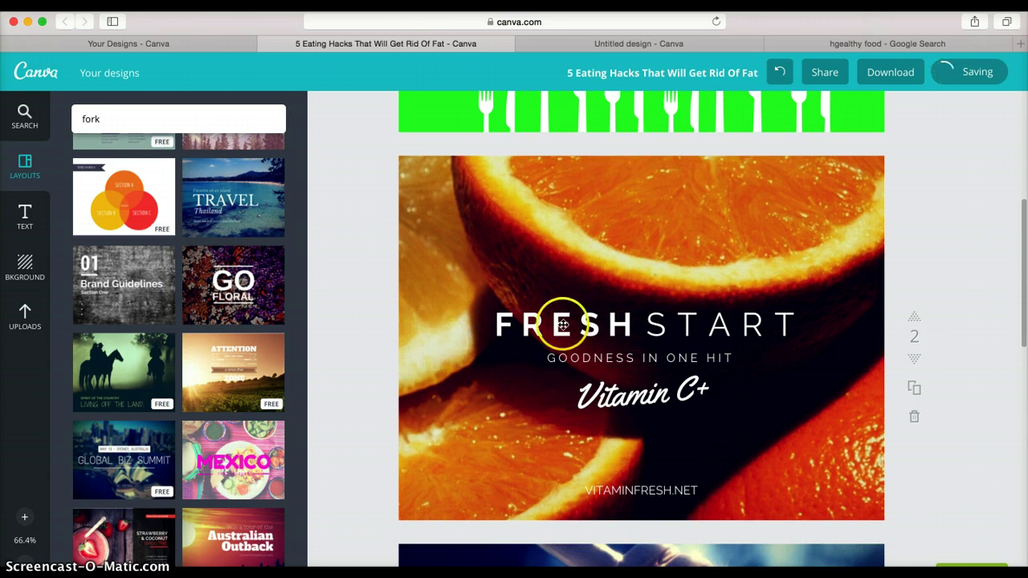
left_click(718, 326)
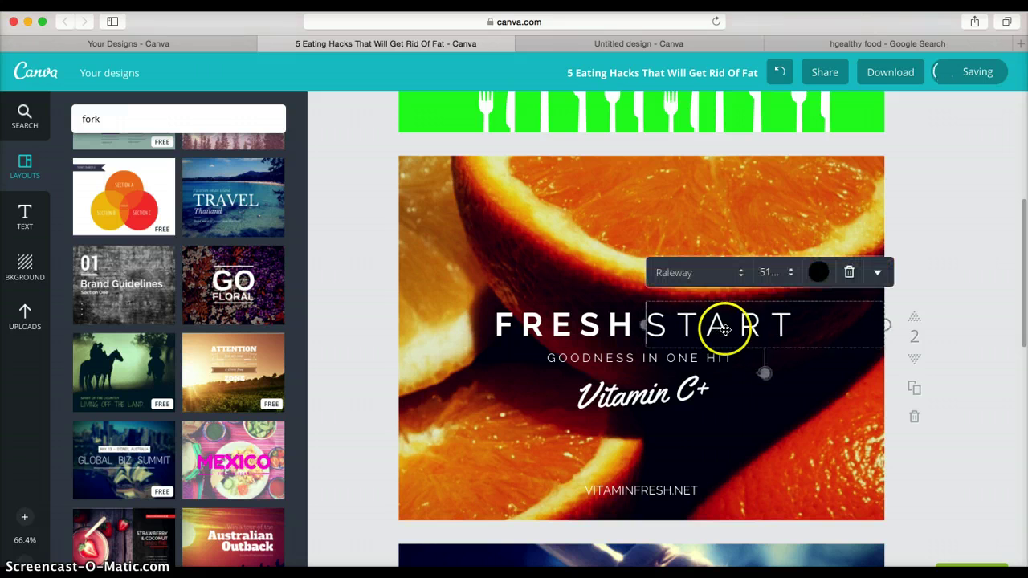
double_click(813, 331)
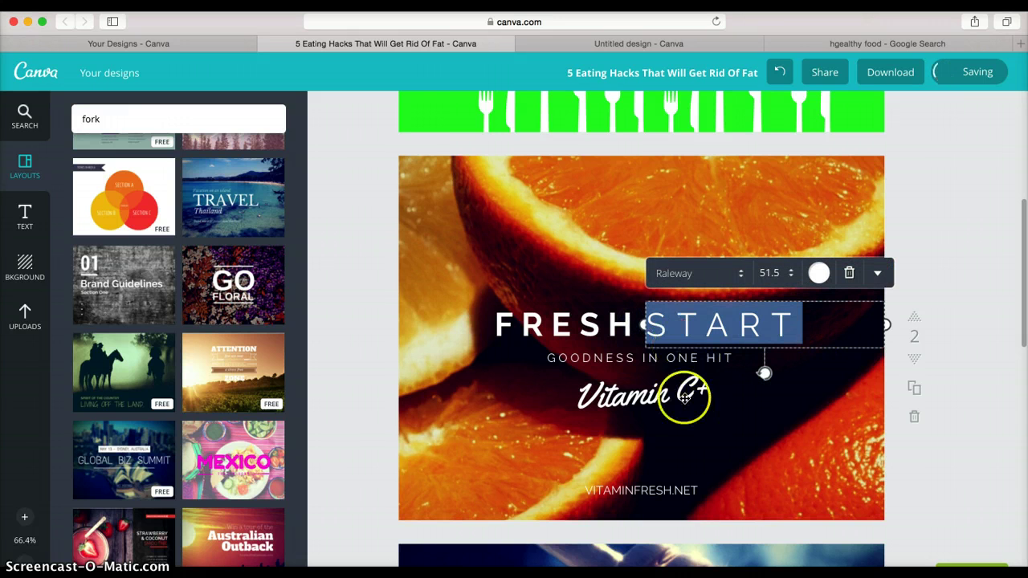
left_click(631, 301)
left_click(657, 329)
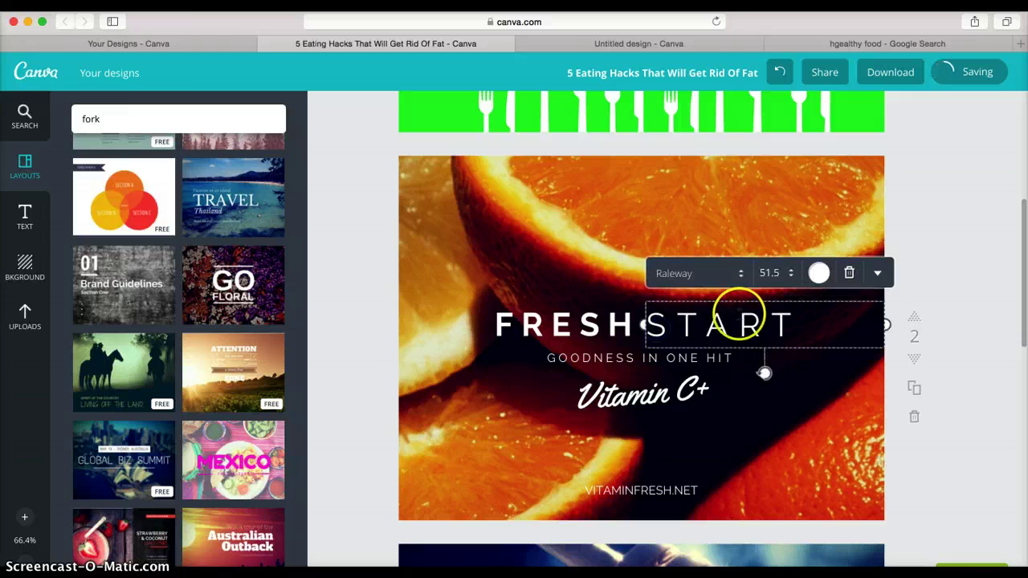
left_click(848, 272)
left_click(602, 327)
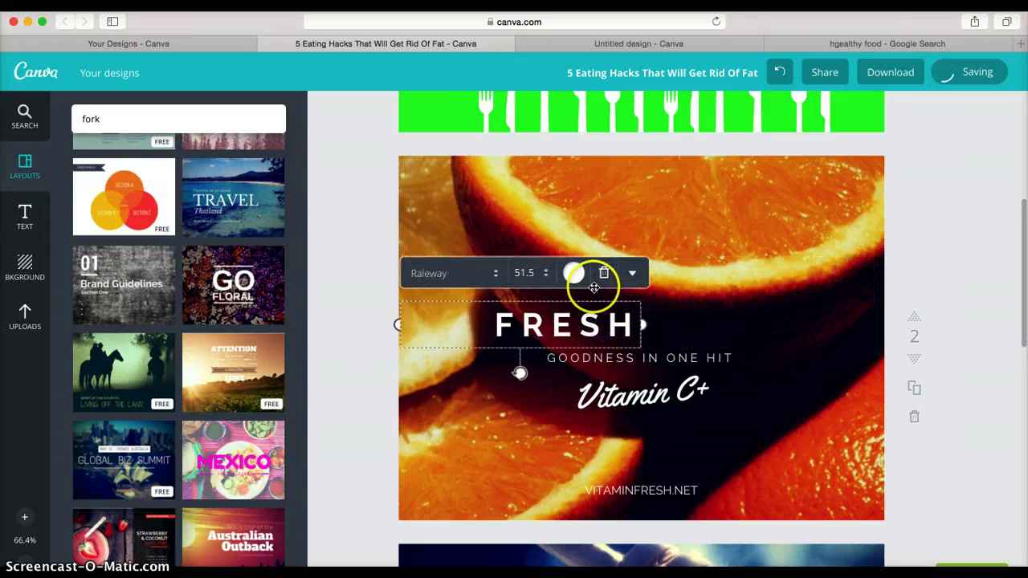
left_click(603, 273)
left_click(17, 203)
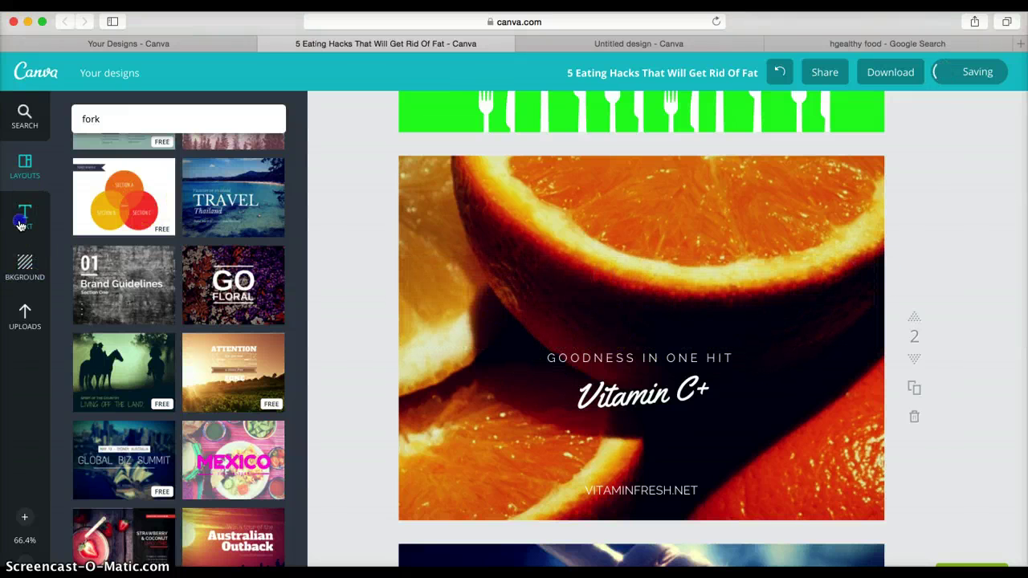
- Add a heading text box to the top of the orange page and make it white
left_click_drag(182, 160, 632, 215)
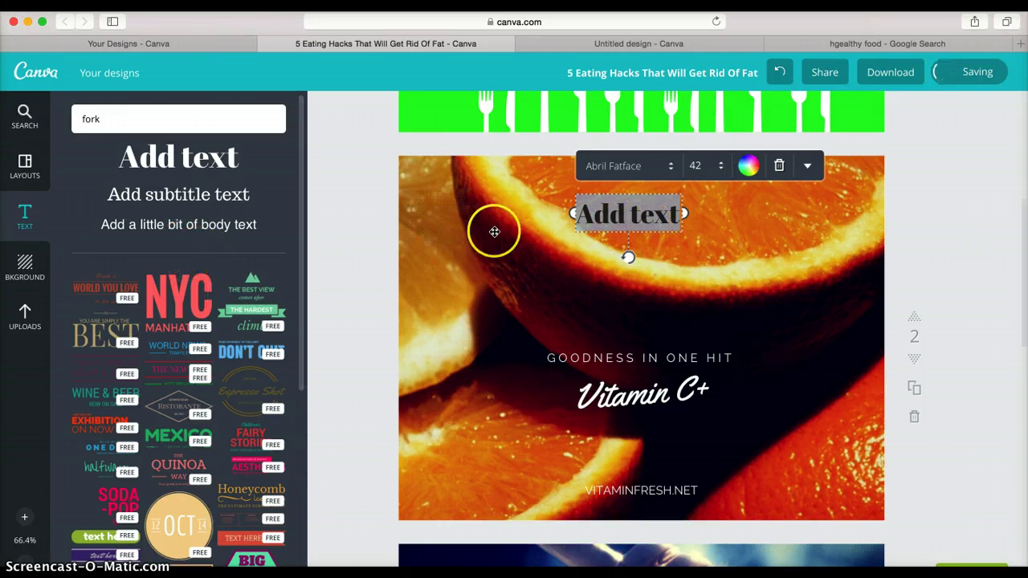
left_click(753, 182)
left_click(731, 244)
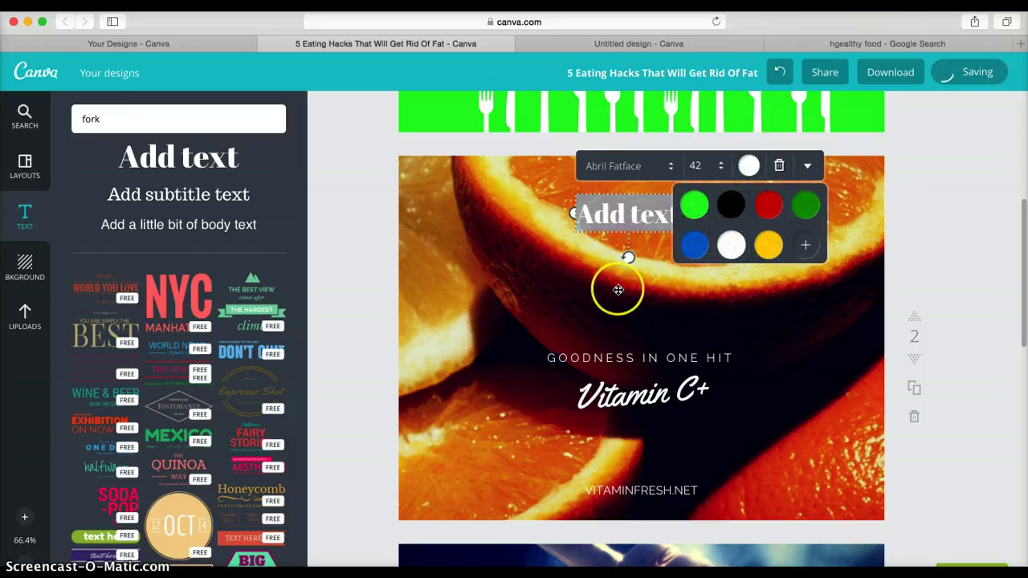
left_click(617, 289)
- Type 'How Oranges Burn Fat' as the heading and widen the box to one line
left_click(672, 214)
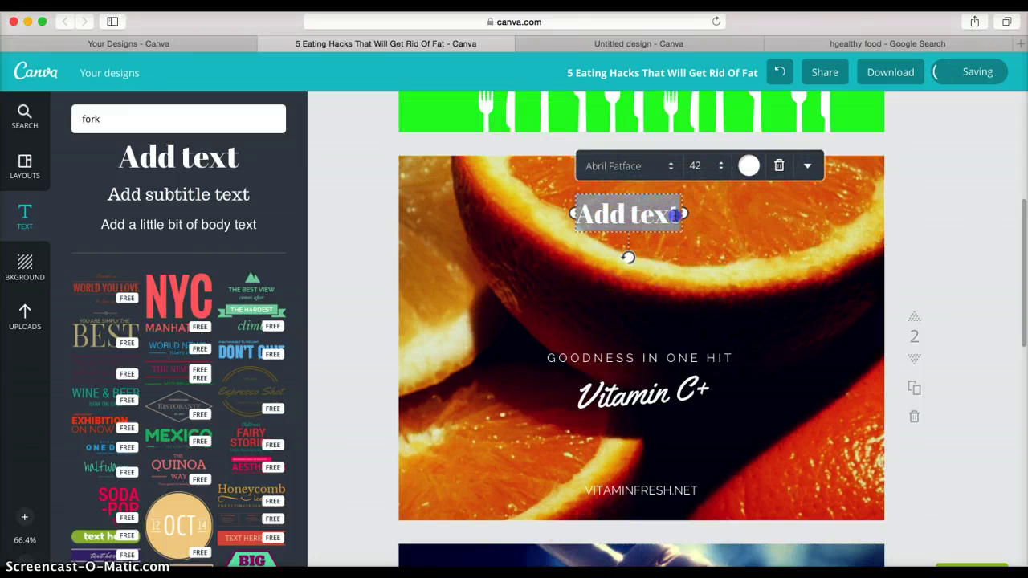
left_click_drag(674, 215, 573, 213)
left_click(666, 216)
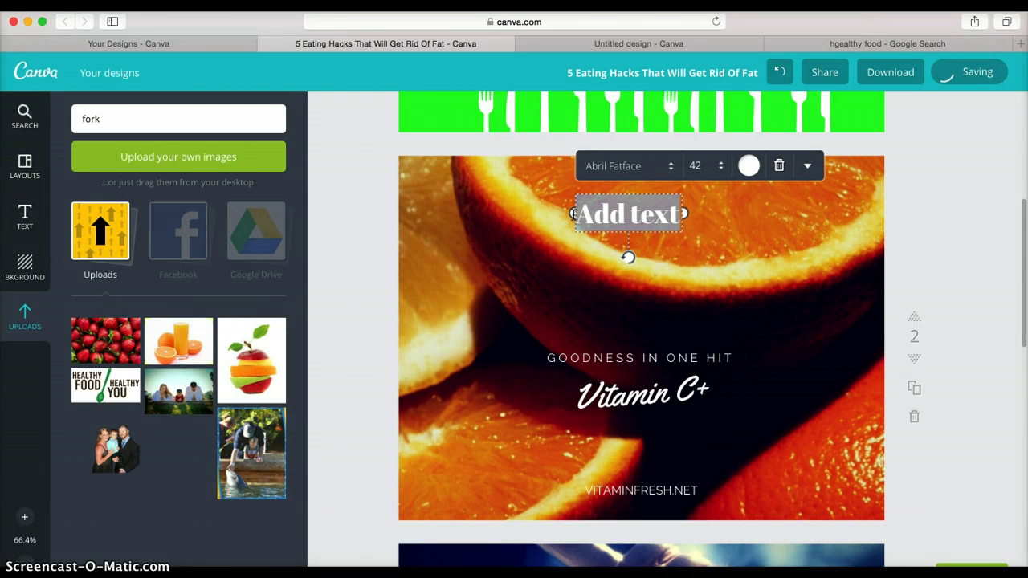
type("How Oranges")
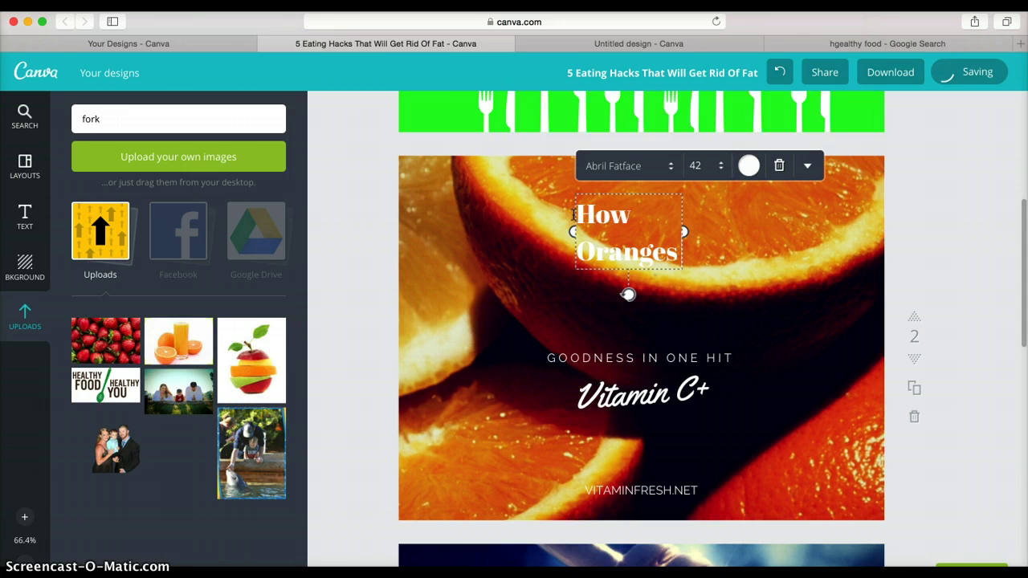
type("Burn")
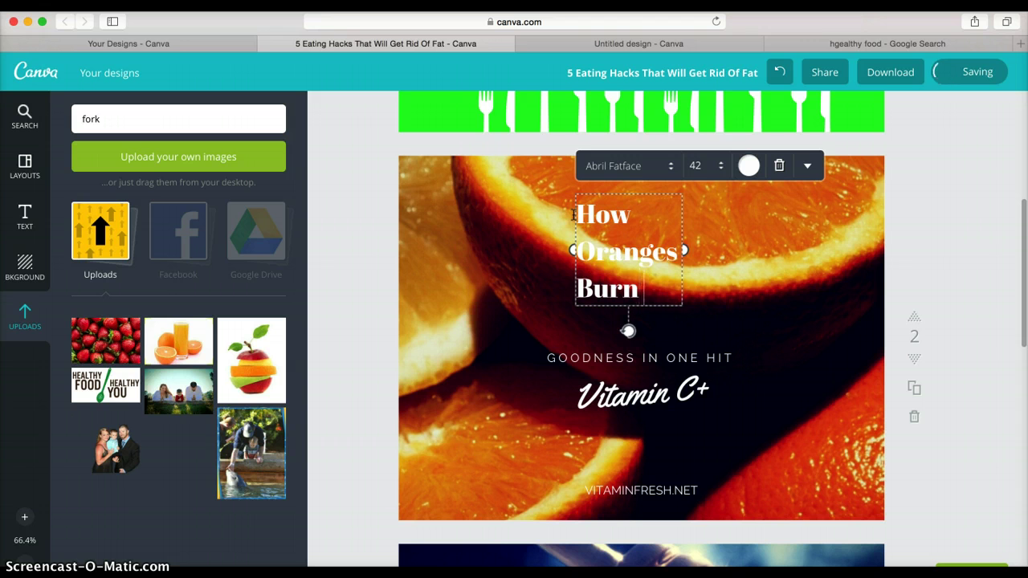
type(" Fayt")
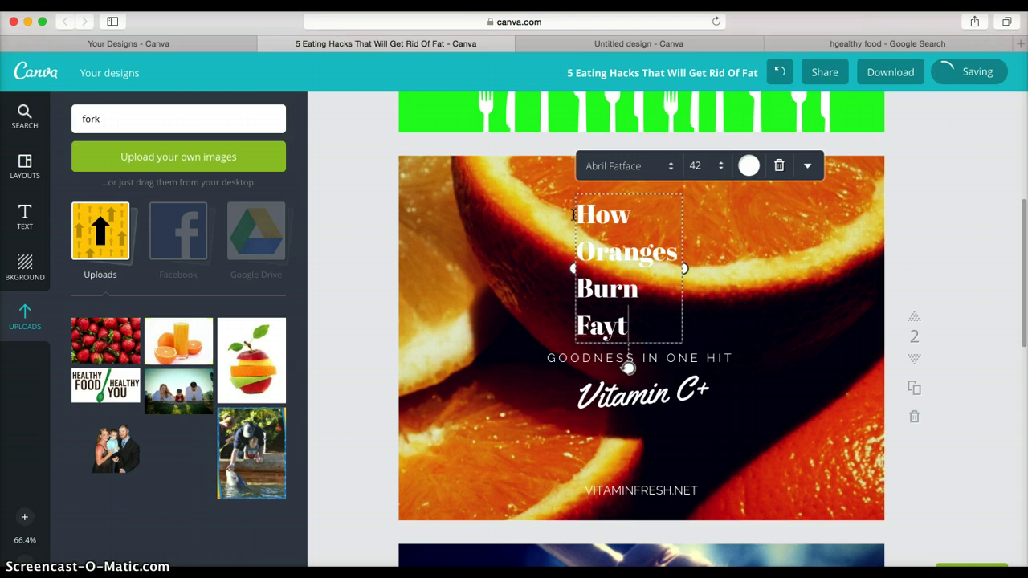
key("BackSpace")
key("BackSpace")
type("t")
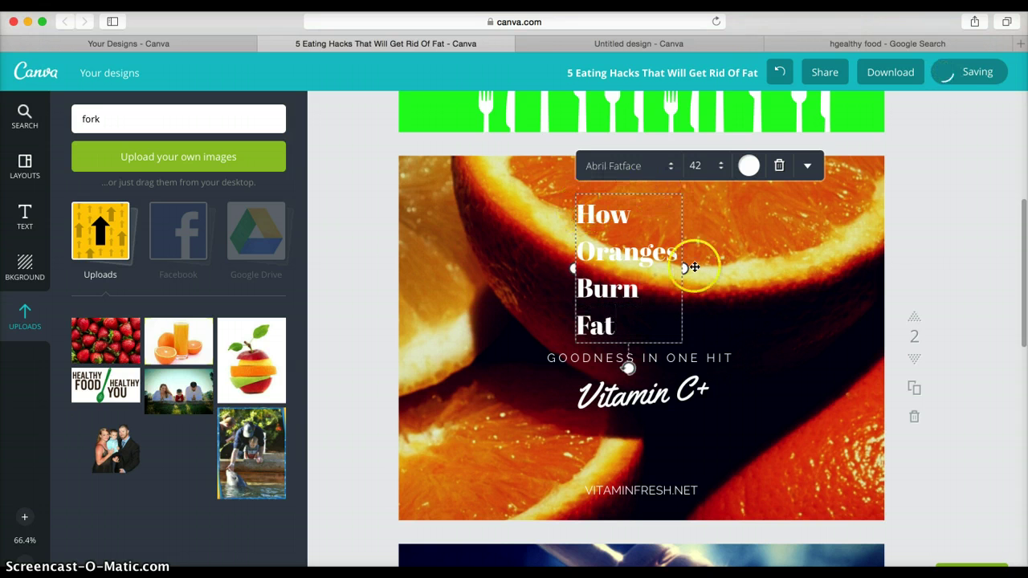
mouse_move(694, 267)
left_mouse_down()
mouse_move(683, 266)
mouse_move(830, 248)
mouse_move(828, 234)
left_mouse_up()
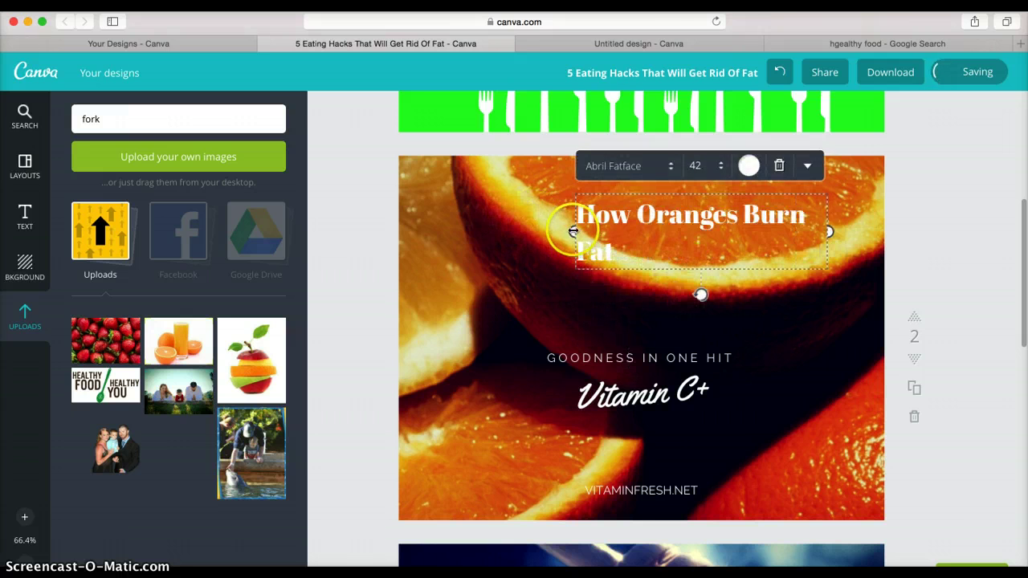
left_click_drag(573, 231, 407, 215)
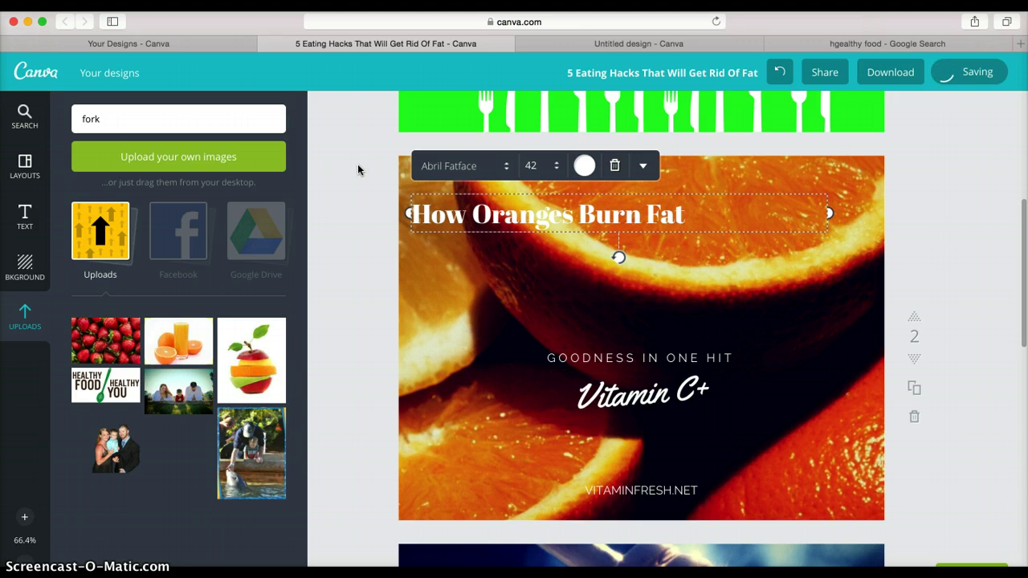
scroll(377, 328, "up", 3)
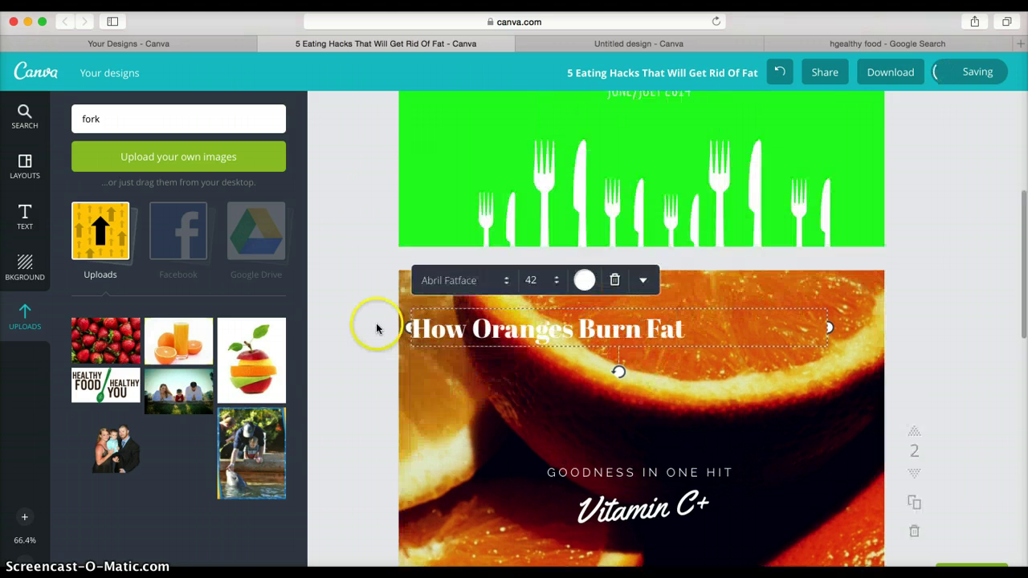
scroll(377, 327, "up", 5)
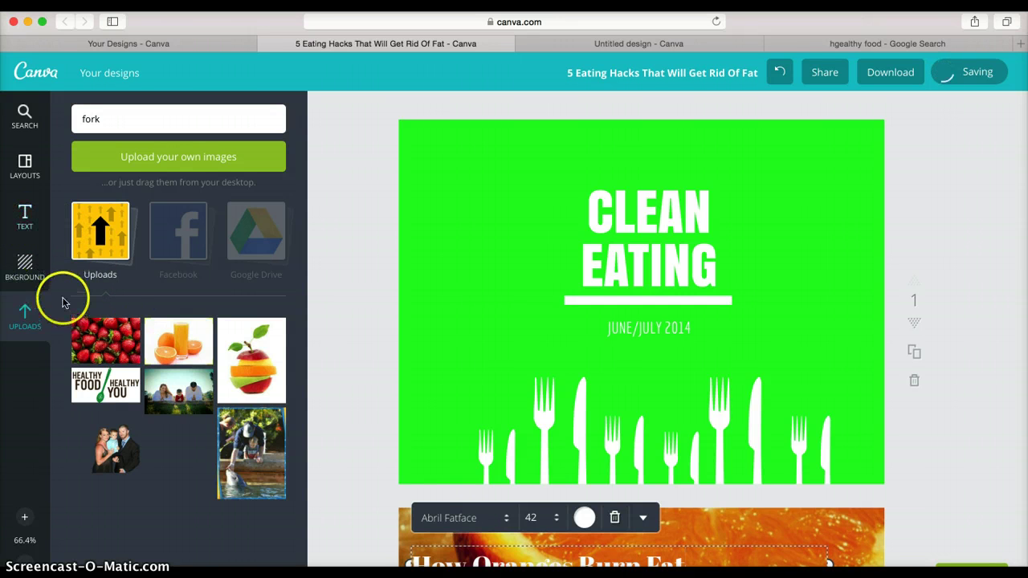
- Add a blank page and move it up until it sits second, after Clean Eating
scroll(389, 227, "down", 20)
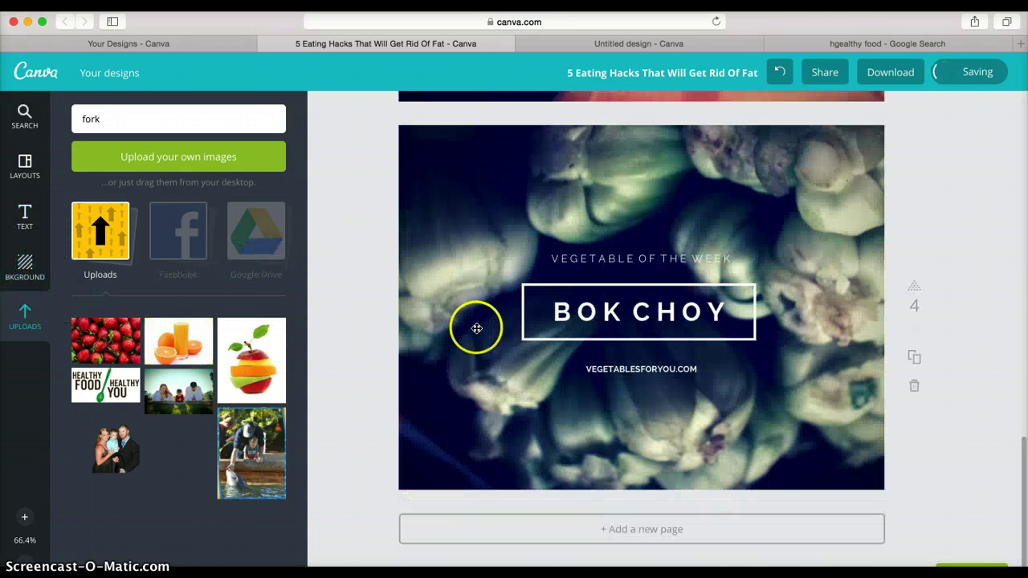
left_click(647, 536)
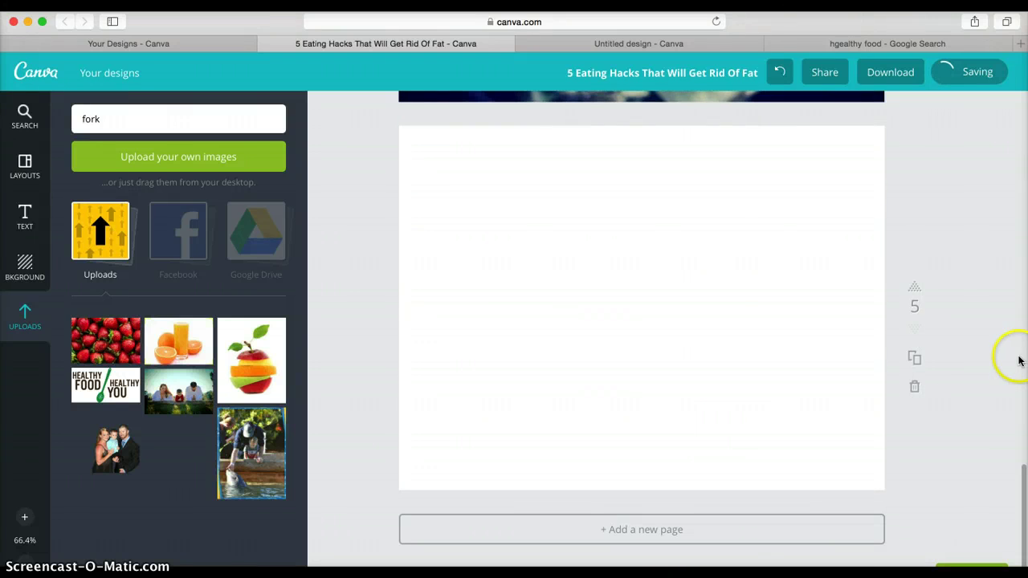
left_click(915, 286)
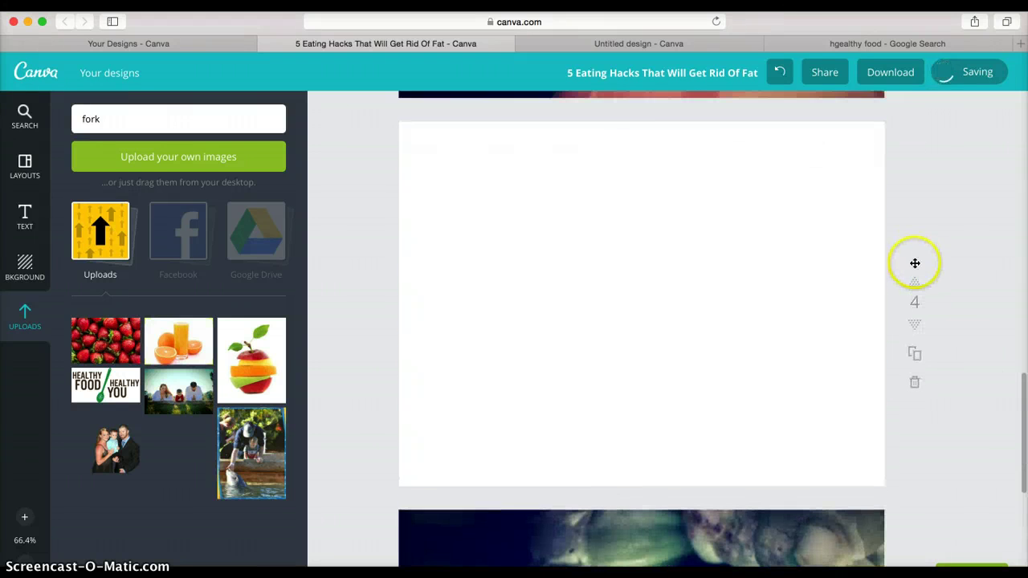
left_click(913, 276)
scroll(883, 257, "up", 10)
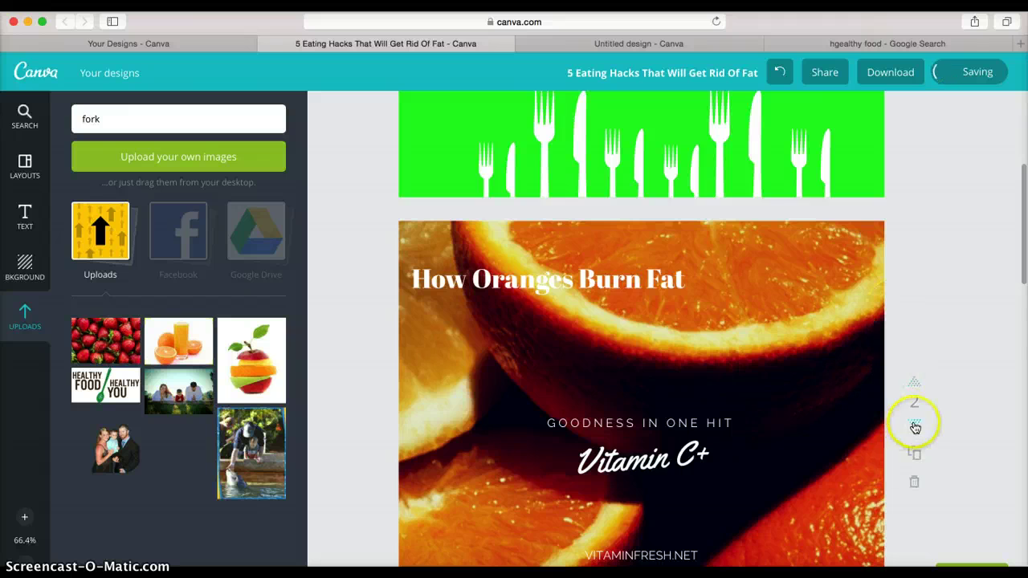
scroll(913, 434, "down", 5)
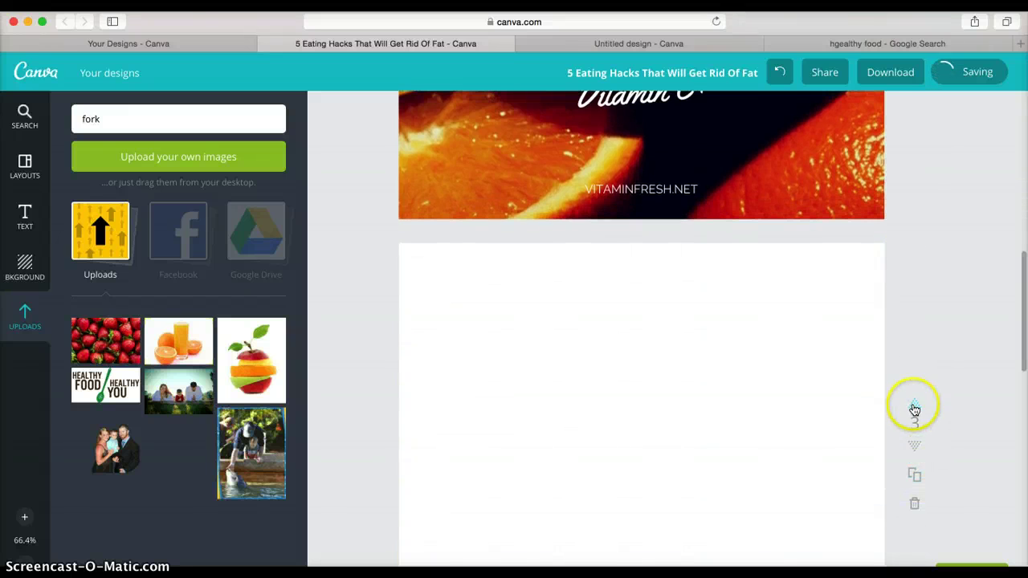
left_click(914, 404)
scroll(877, 354, "up", 5)
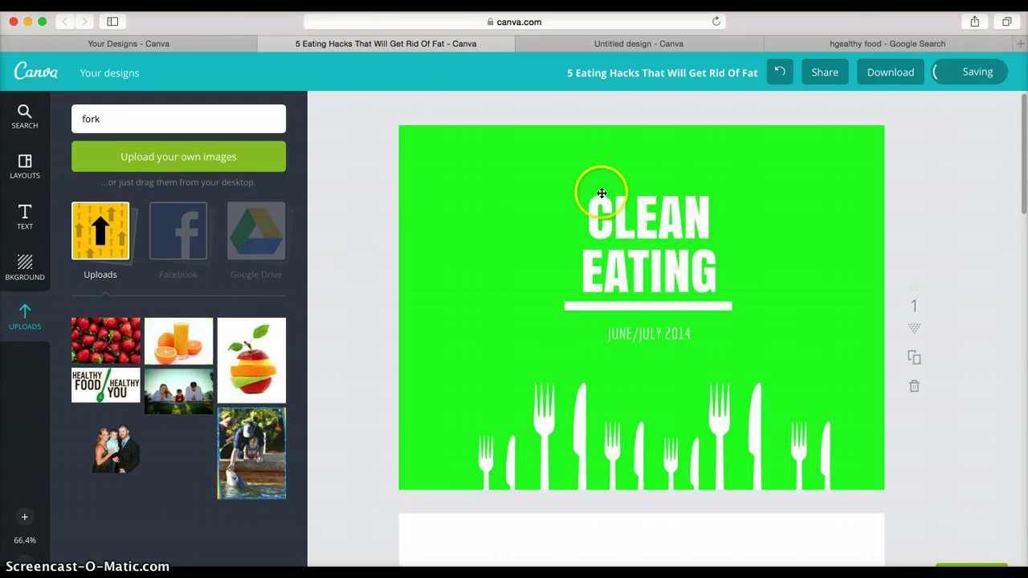
scroll(660, 310, "down", 5)
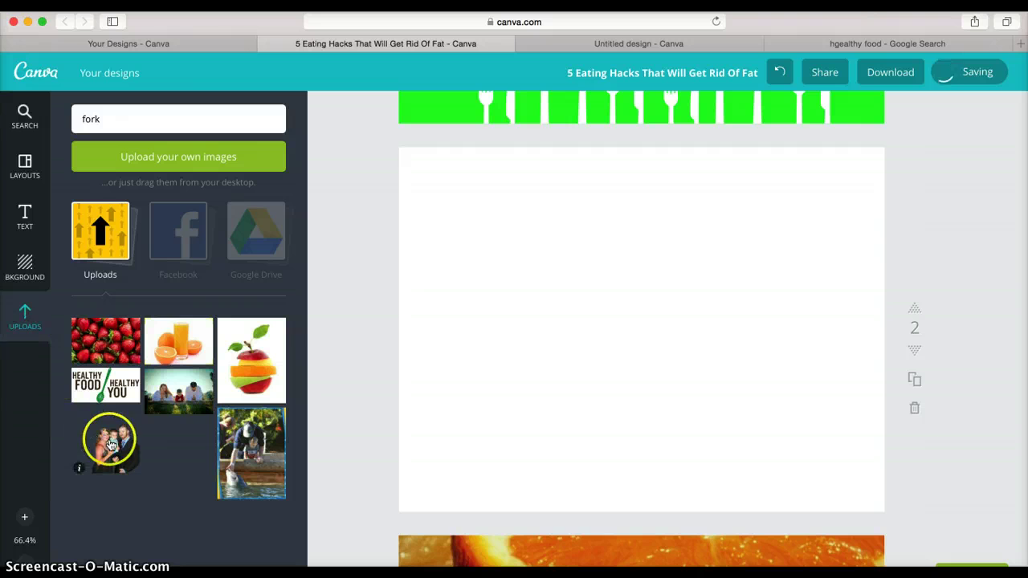
- Place and shrink the uploaded family photo on page 2, then add a heading text box above it
left_click_drag(108, 436, 642, 338)
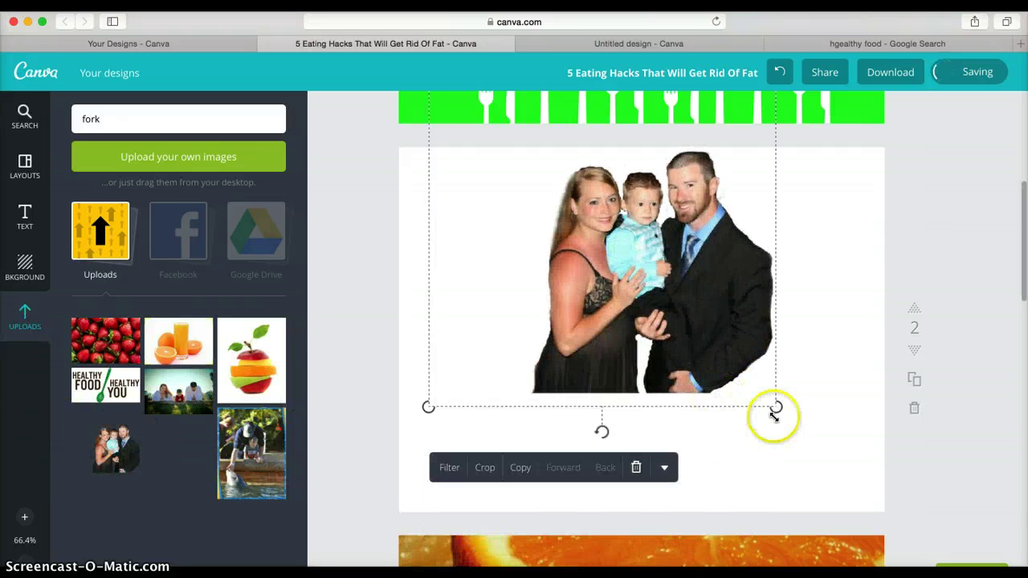
left_click_drag(776, 407, 666, 436)
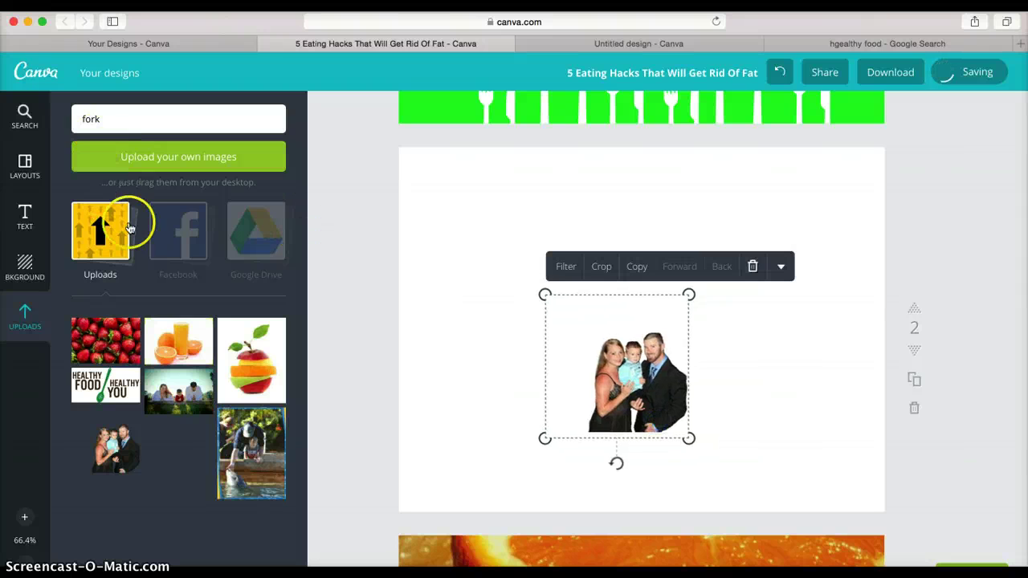
left_click(27, 221)
left_click_drag(153, 178, 530, 167)
- Type a 'Who Is …' heading with the person's name, widen it, and shift it right
type("Who Is")
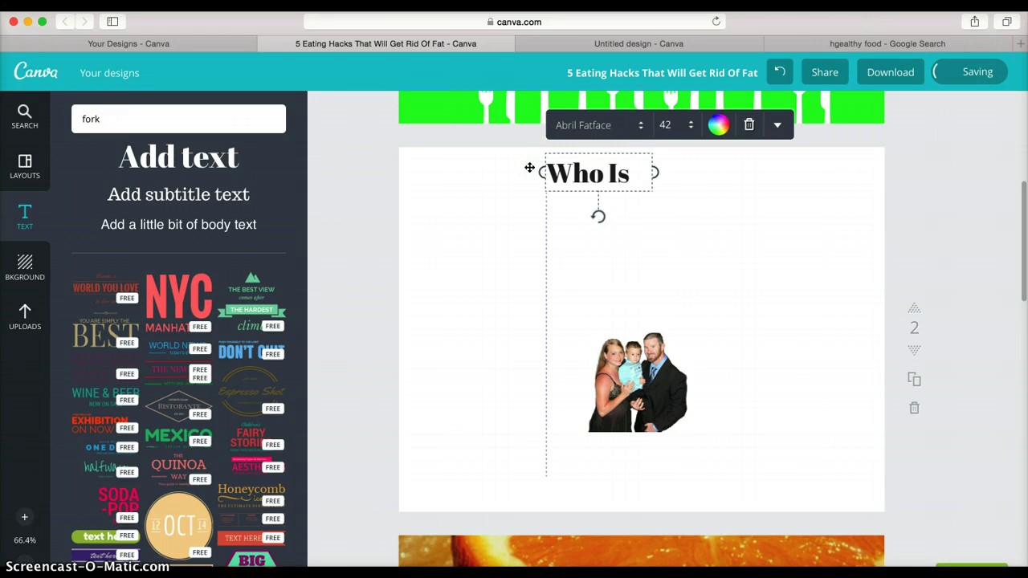
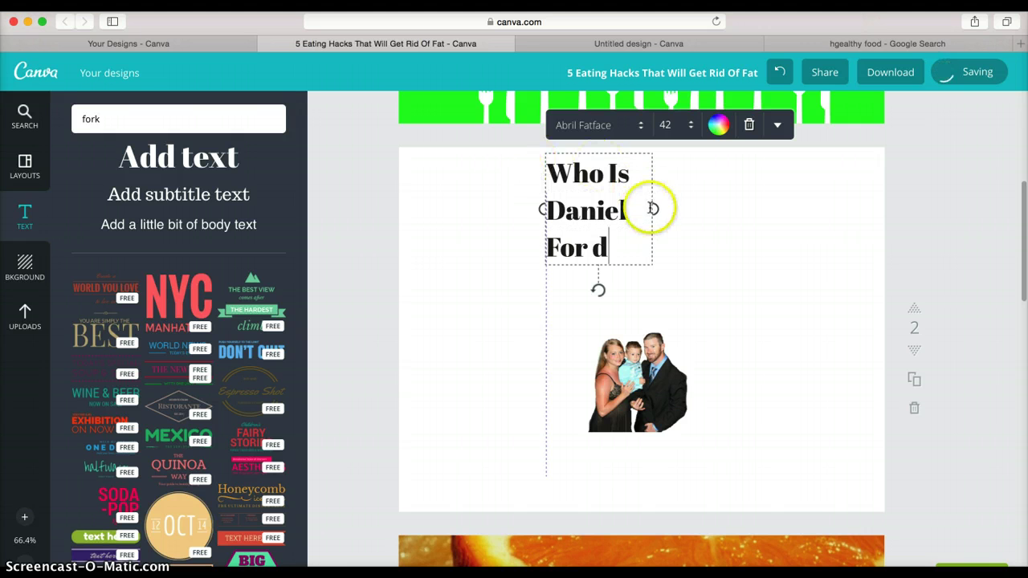
left_click_drag(654, 208, 837, 202)
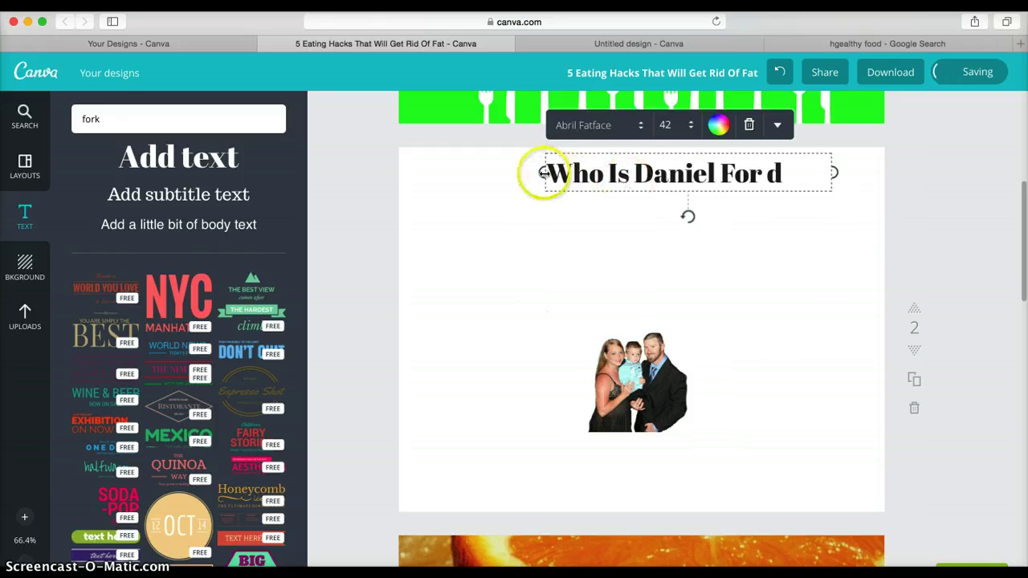
left_click_drag(543, 171, 402, 167)
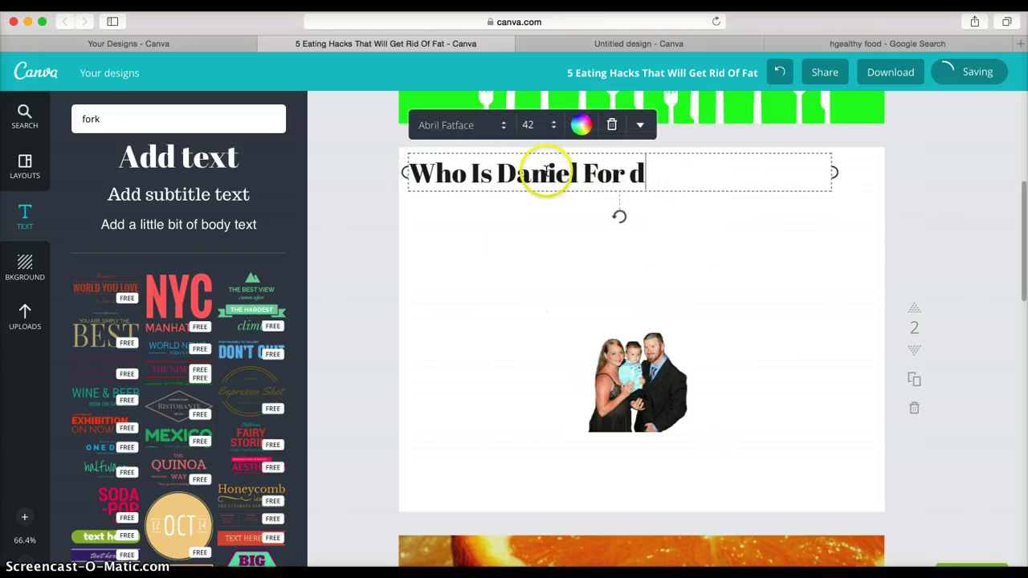
left_click_drag(586, 174, 643, 173)
- Add two body text boxes beneath the heading
left_click_drag(120, 202, 472, 230)
left_click_drag(174, 223, 478, 276)
left_click(567, 334)
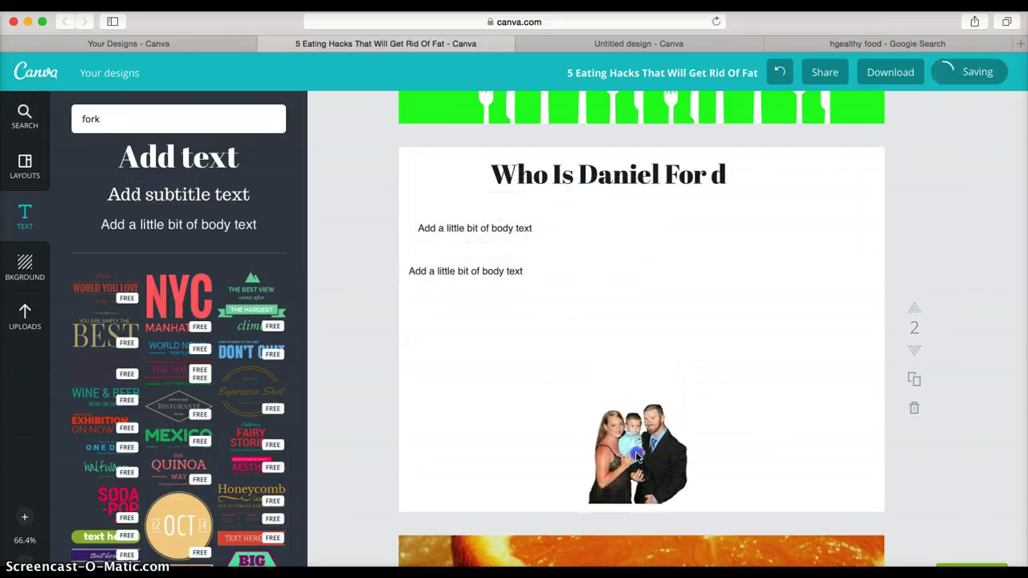
left_click(88, 118)
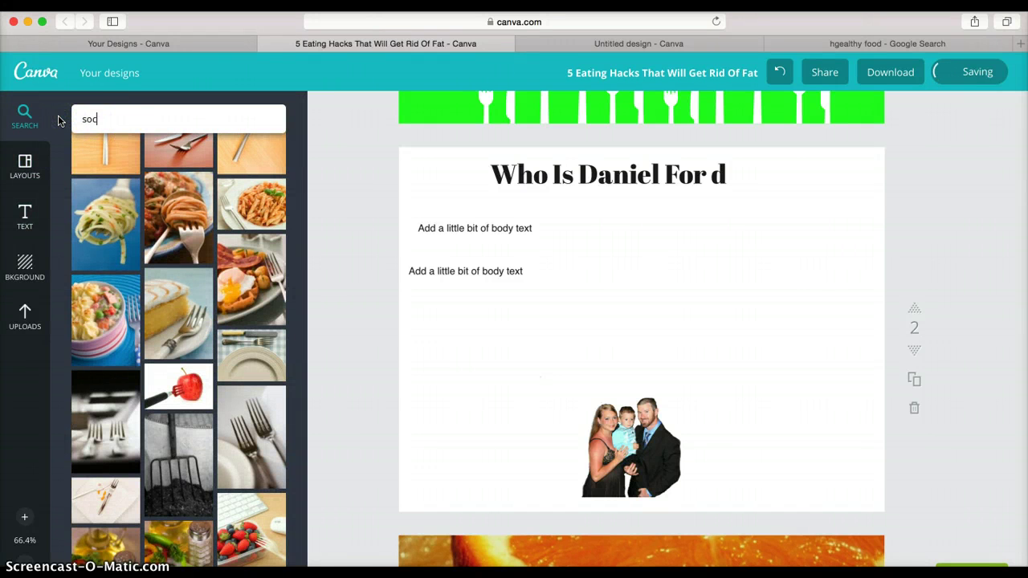
- Search 'social media', add the Facebook icon, and shrink it to the lower left of page 2
type("social media")
key("Return")
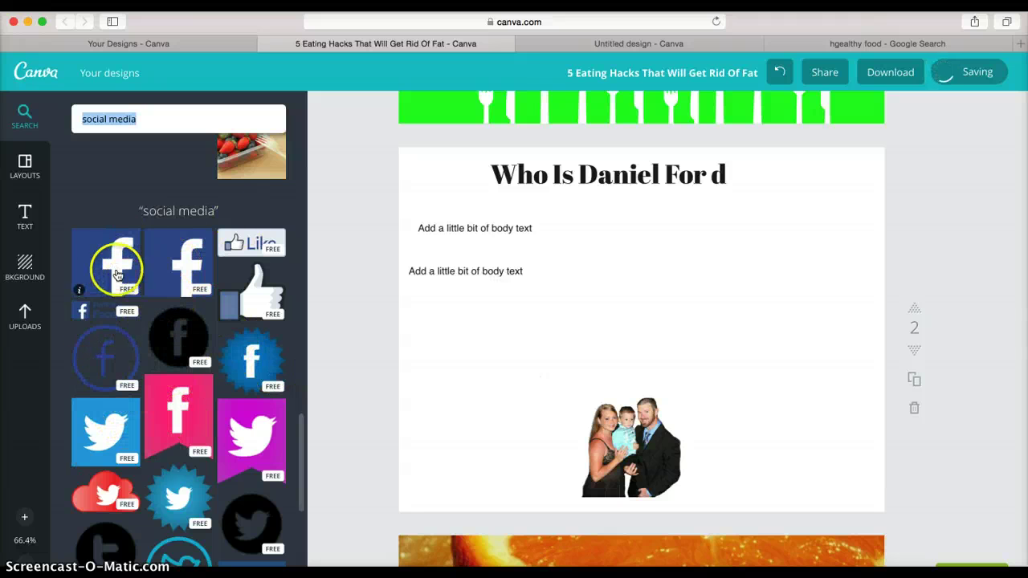
left_click_drag(115, 264, 560, 404)
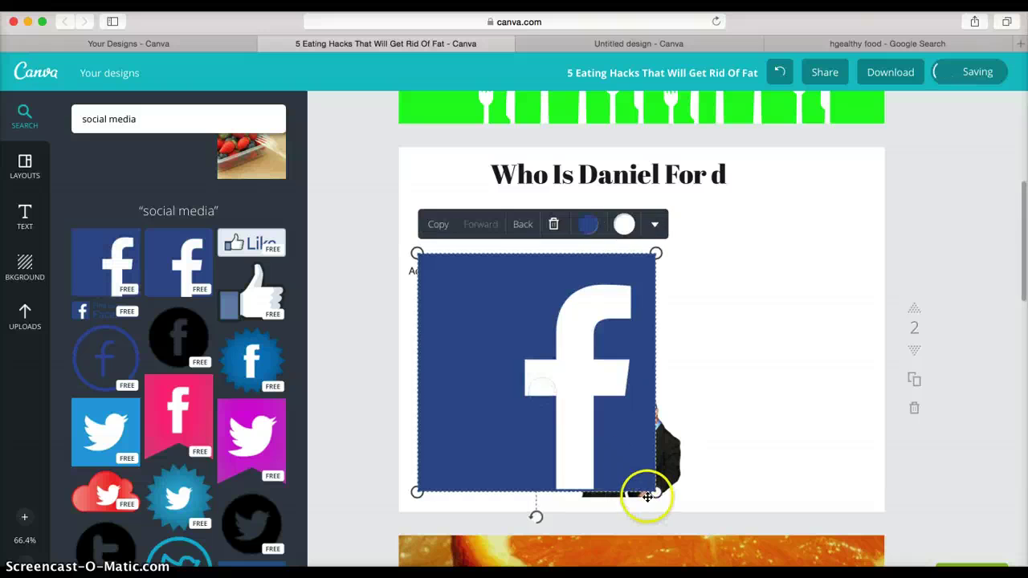
left_click_drag(655, 493, 442, 507)
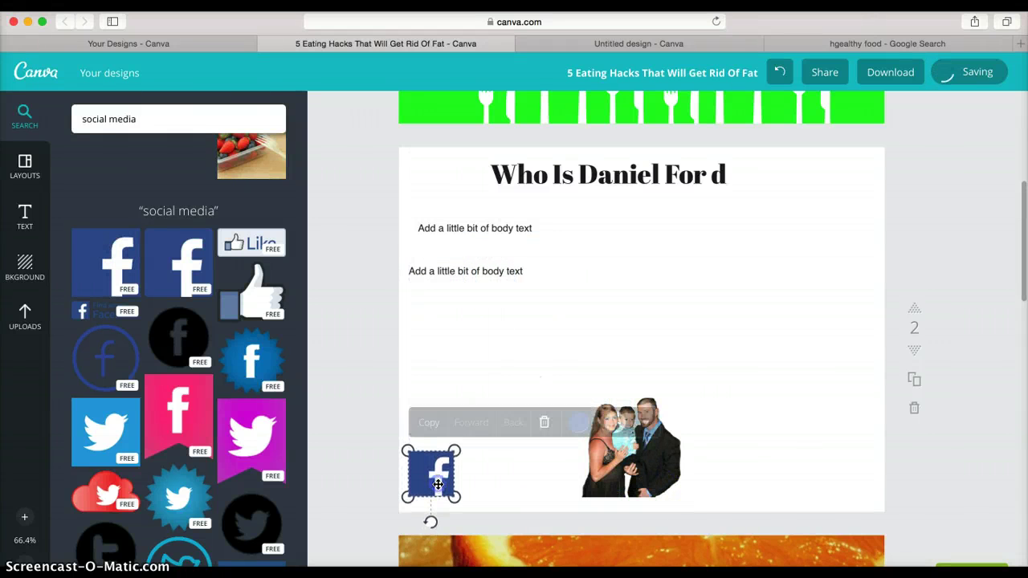
- Link the Facebook icon to a Facebook profile web address
left_click(436, 469)
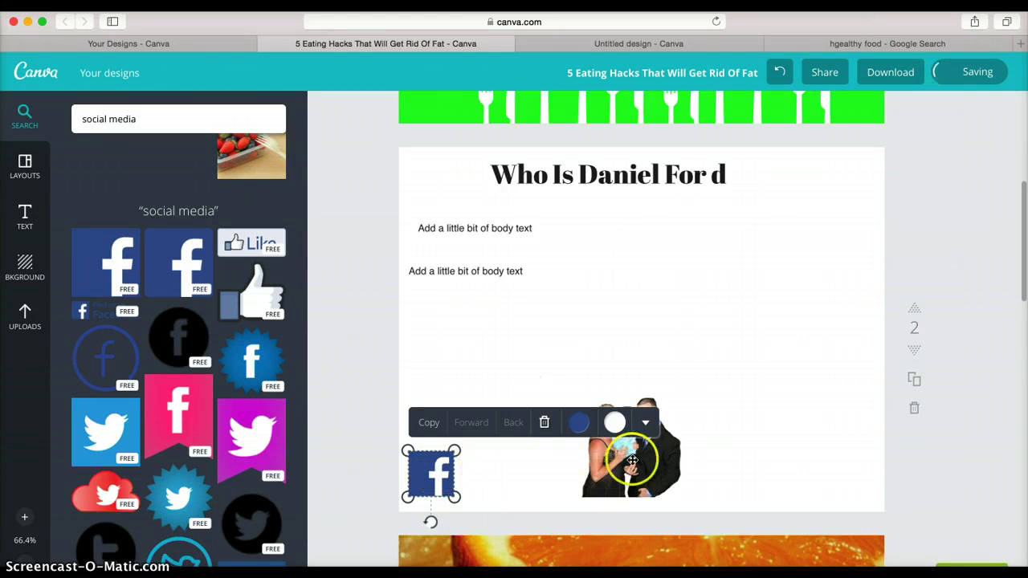
left_click(644, 423)
left_click(610, 455)
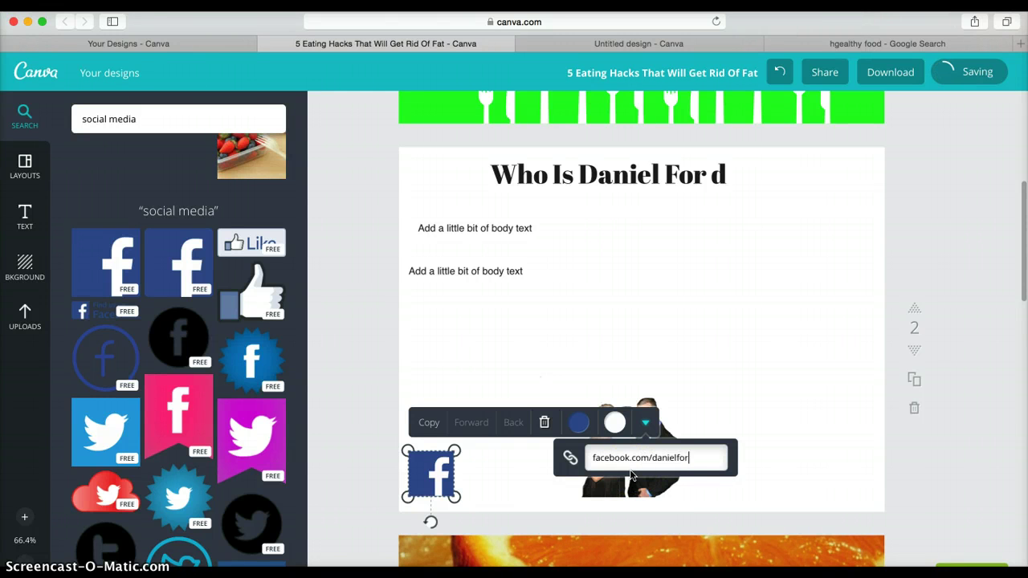
left_click(704, 344)
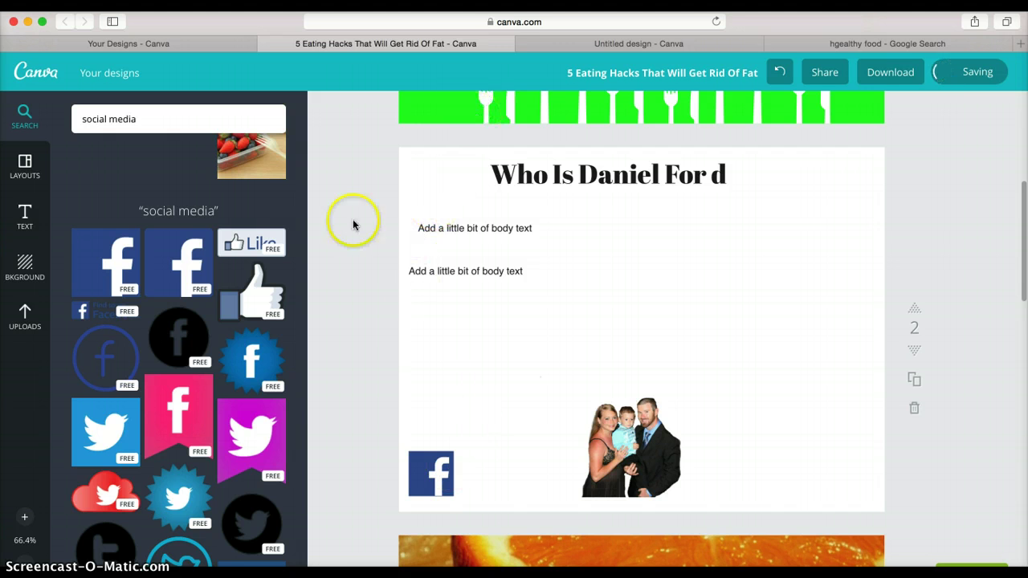
- Scroll to the orange Vitamin C+ page showing the How Oranges Burn Fat heading
scroll(401, 310, "down", 10)
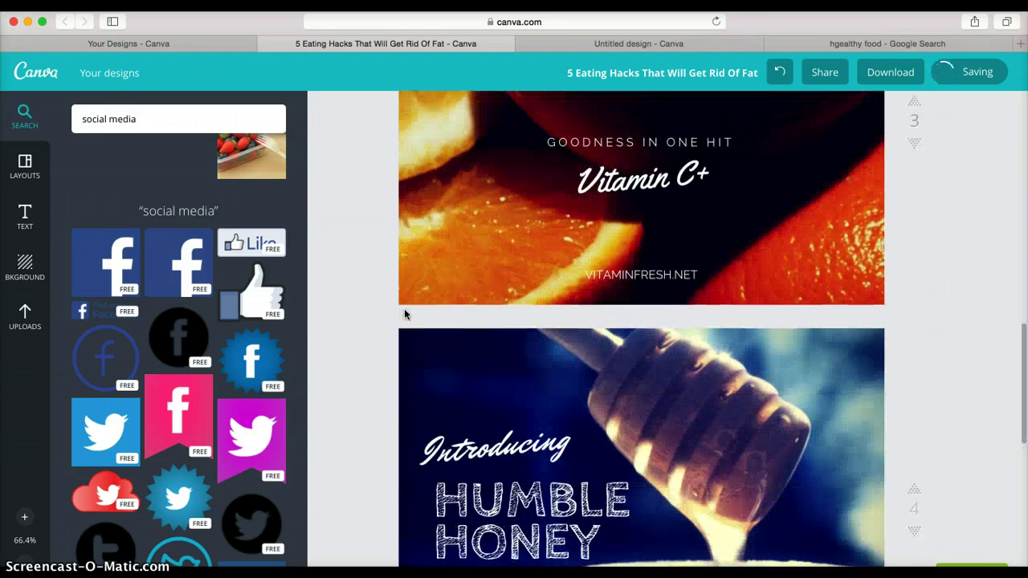
scroll(405, 313, "up", 5)
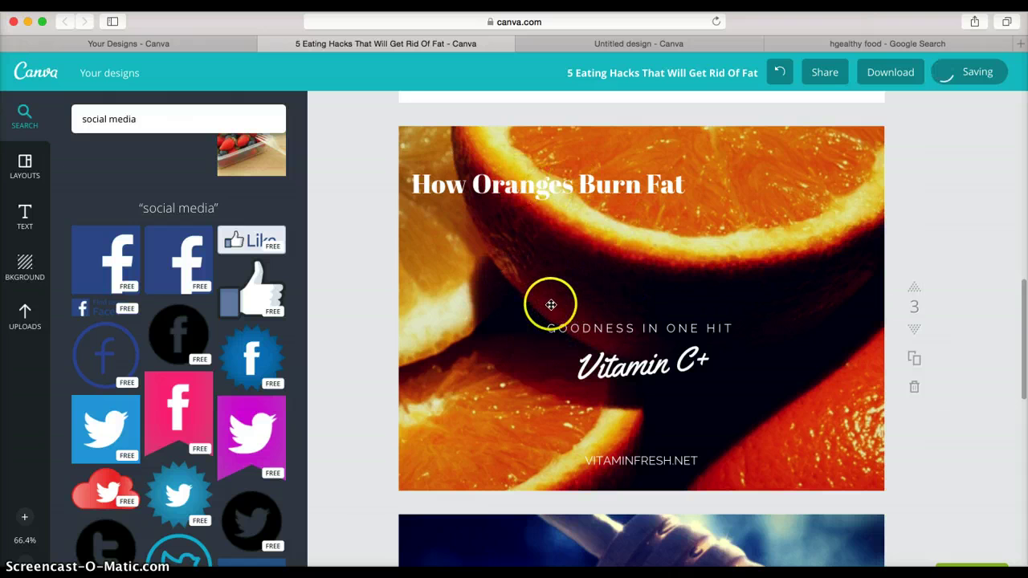
- Blur the orange background photo to +39 and drag the How Oranges Burn Fat title to top centre
left_click(592, 243)
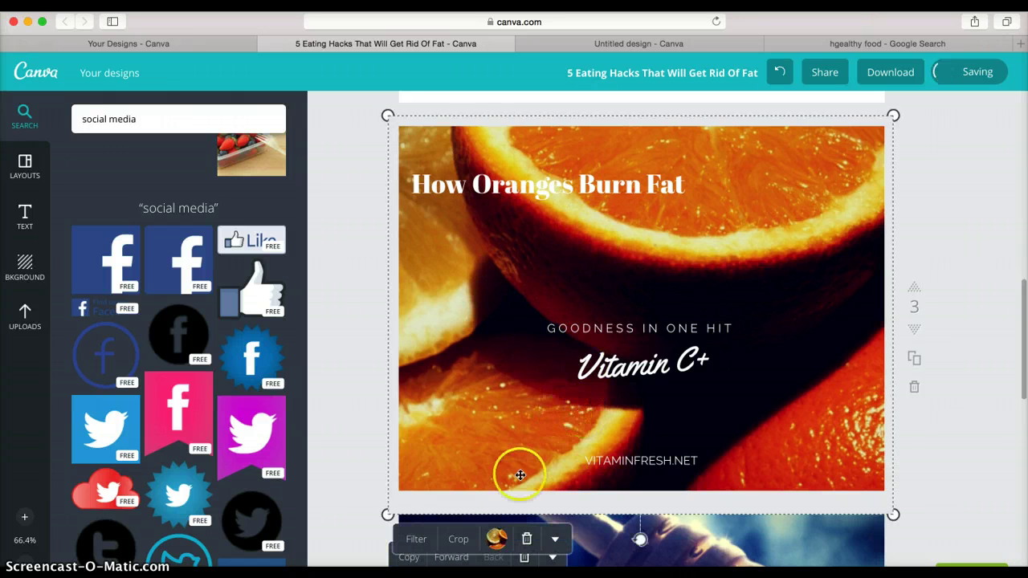
left_click(418, 539)
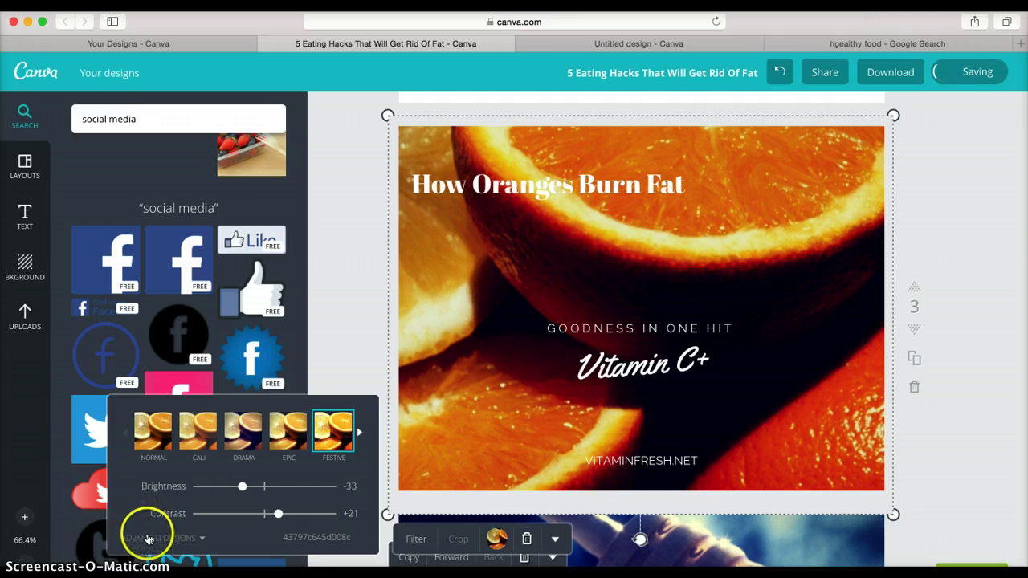
left_click(149, 537)
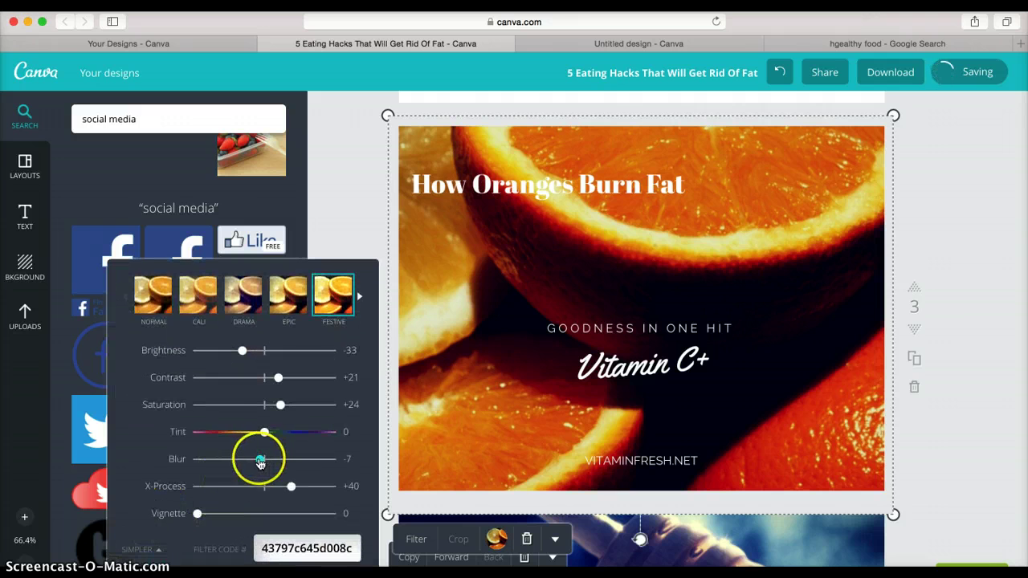
left_click_drag(268, 461, 275, 460)
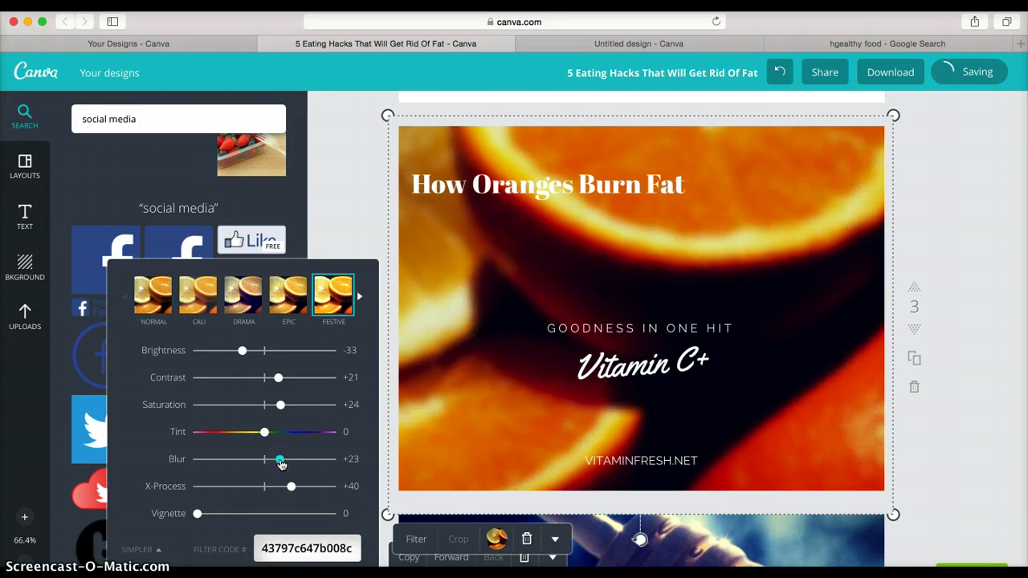
left_click_drag(283, 464, 291, 464)
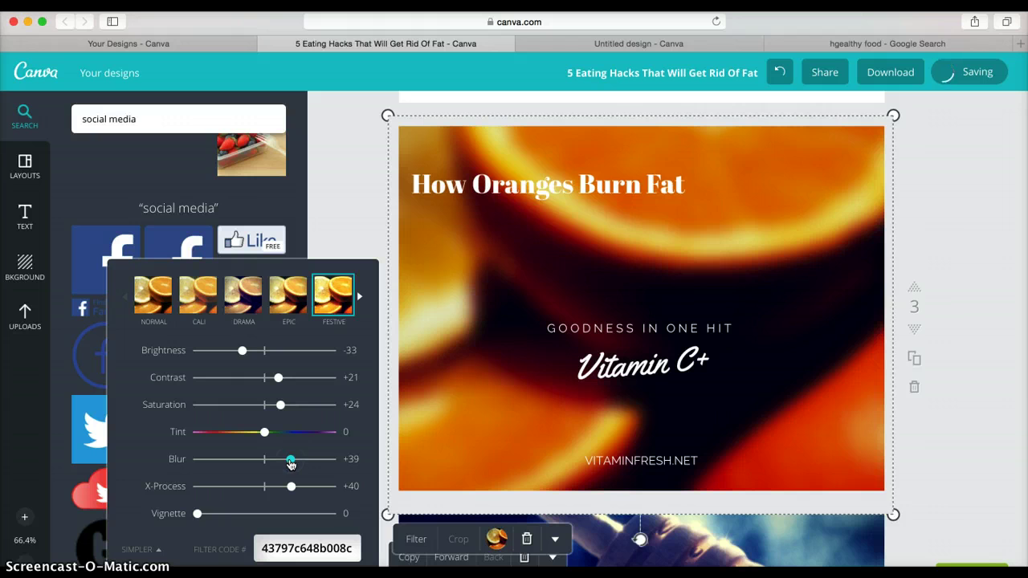
mouse_move(547, 192)
left_mouse_down()
mouse_move(635, 187)
mouse_move(636, 174)
left_mouse_up()
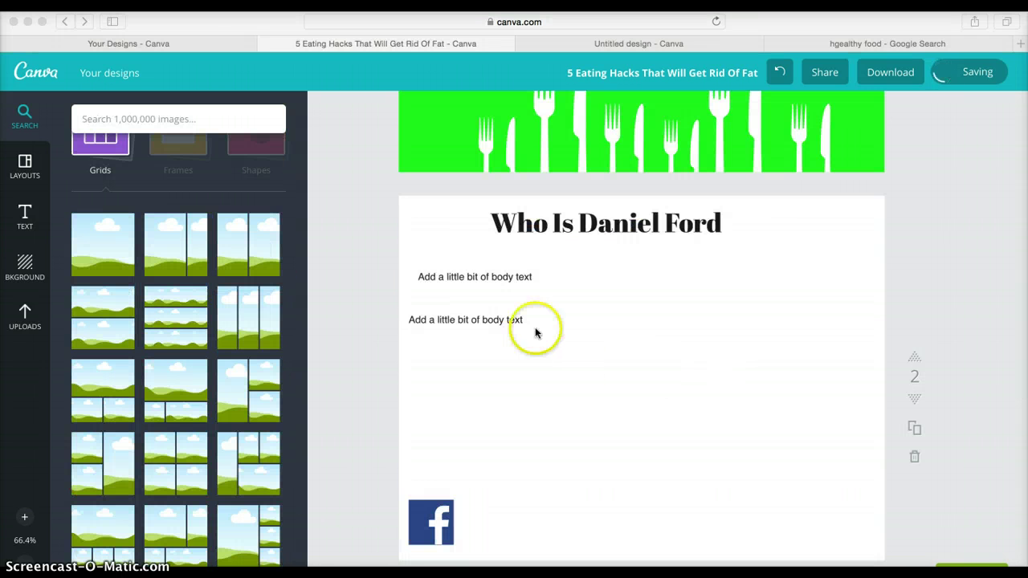
- Delete both 'Add a little bit of body text' placeholder lines from the page
left_click(505, 277)
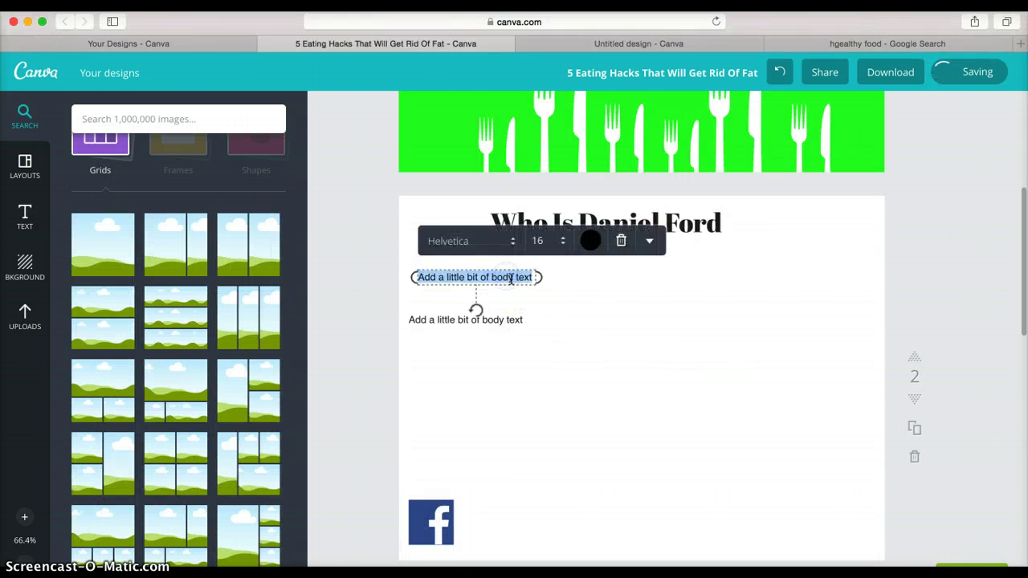
left_click(616, 240)
left_click(508, 316)
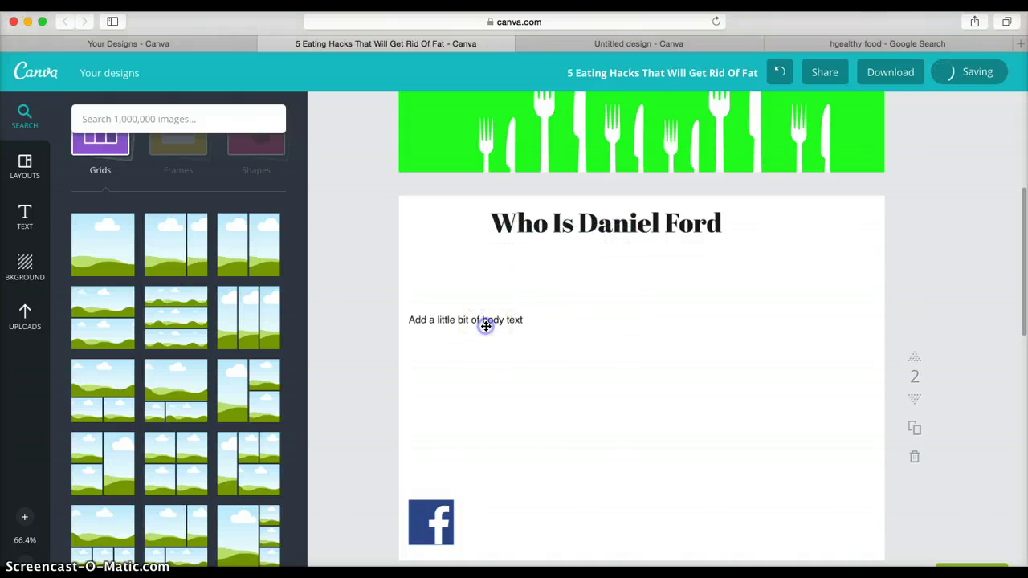
left_click(606, 280)
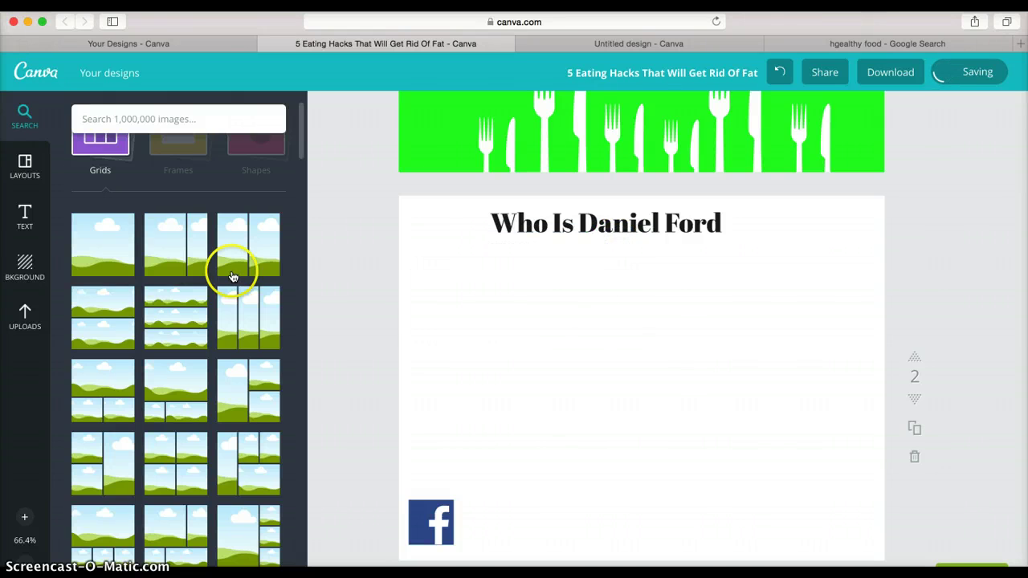
- Add a 2x2 photo grid from the Grids category below the title
scroll(177, 273, "up", 2)
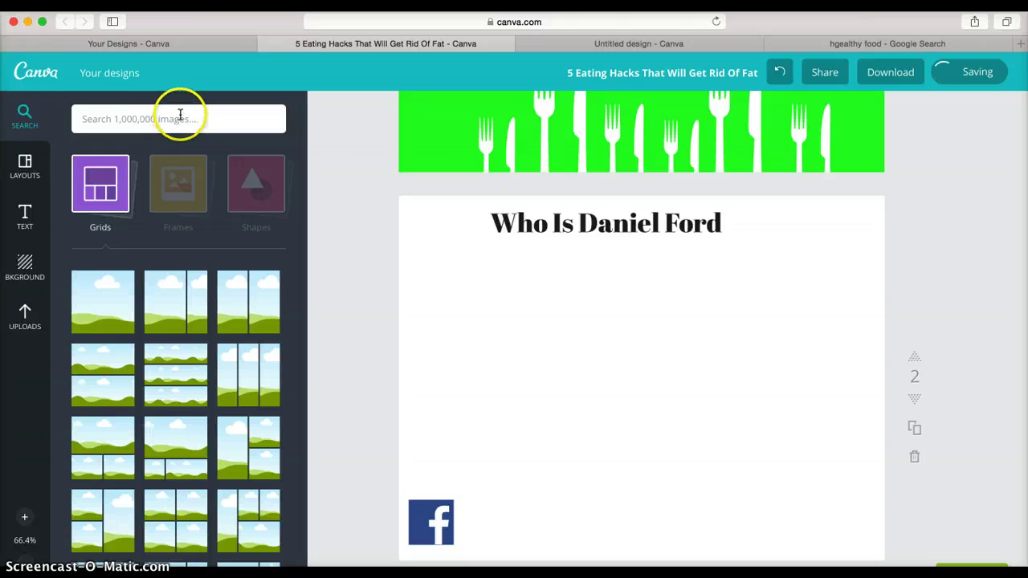
left_click(105, 205)
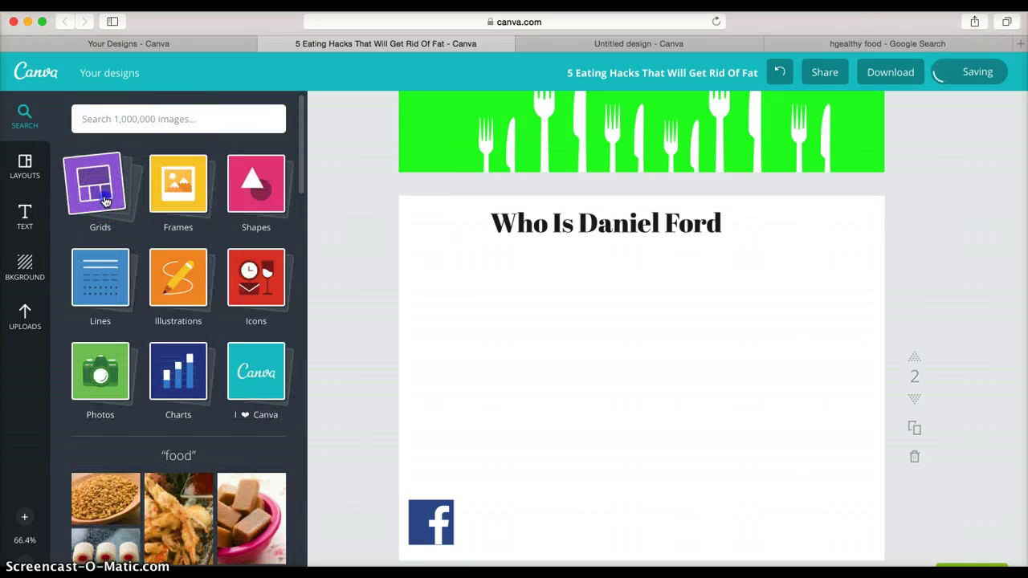
left_click(105, 201)
scroll(217, 291, "down", 3)
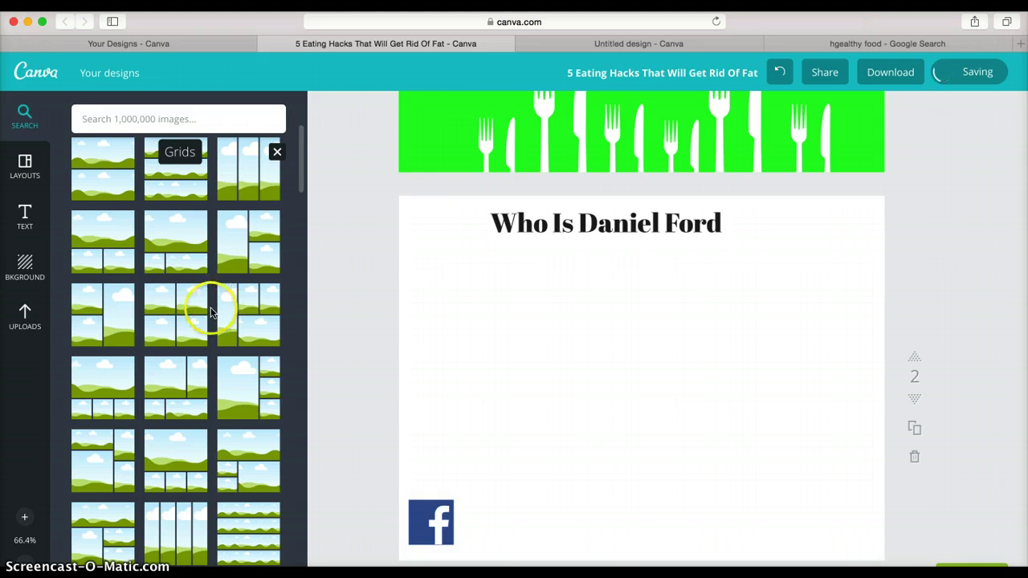
left_click(179, 305)
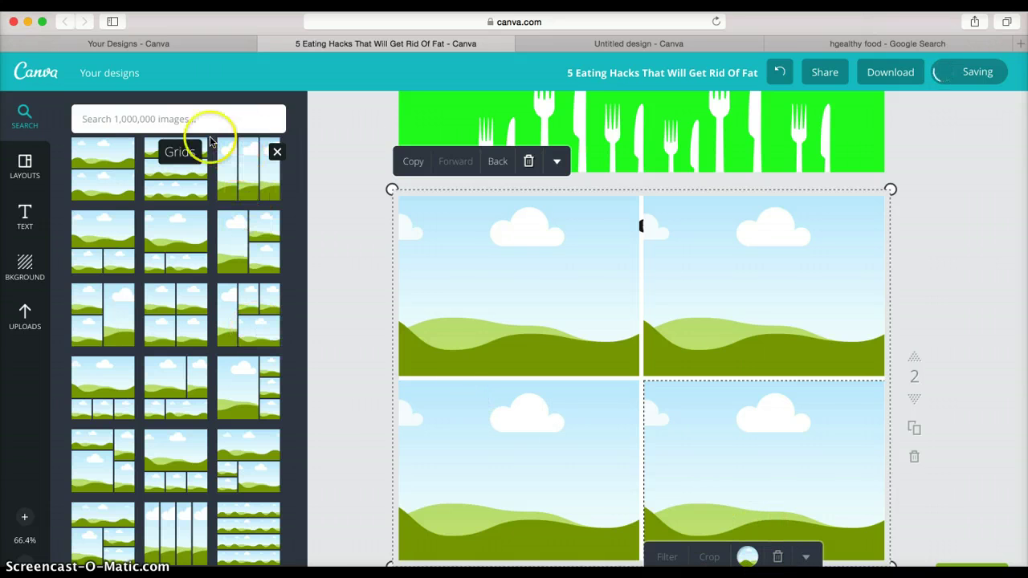
- Browse the Frames collection in the Elements panel
left_click(184, 122)
left_click(177, 156)
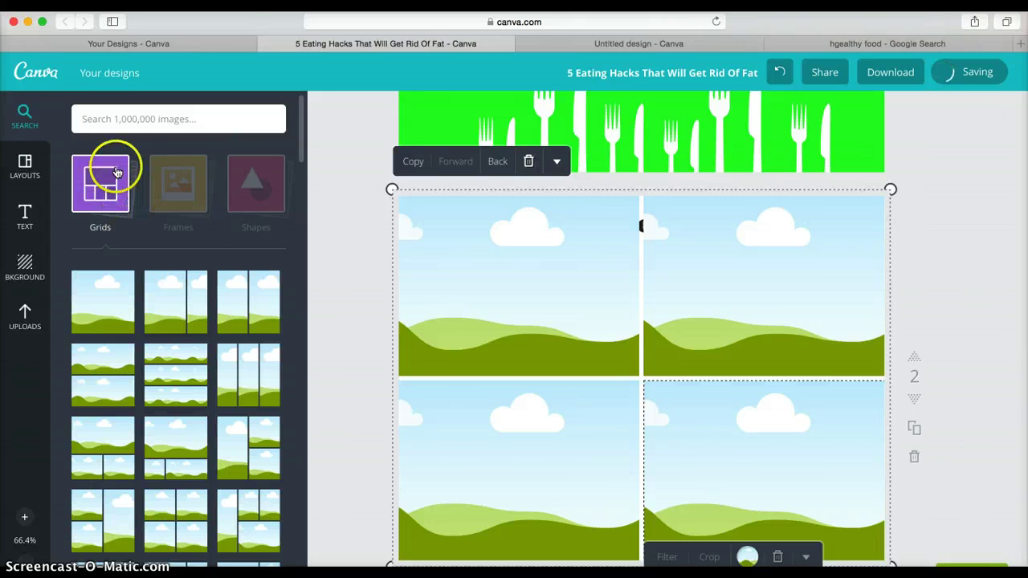
left_click(164, 177)
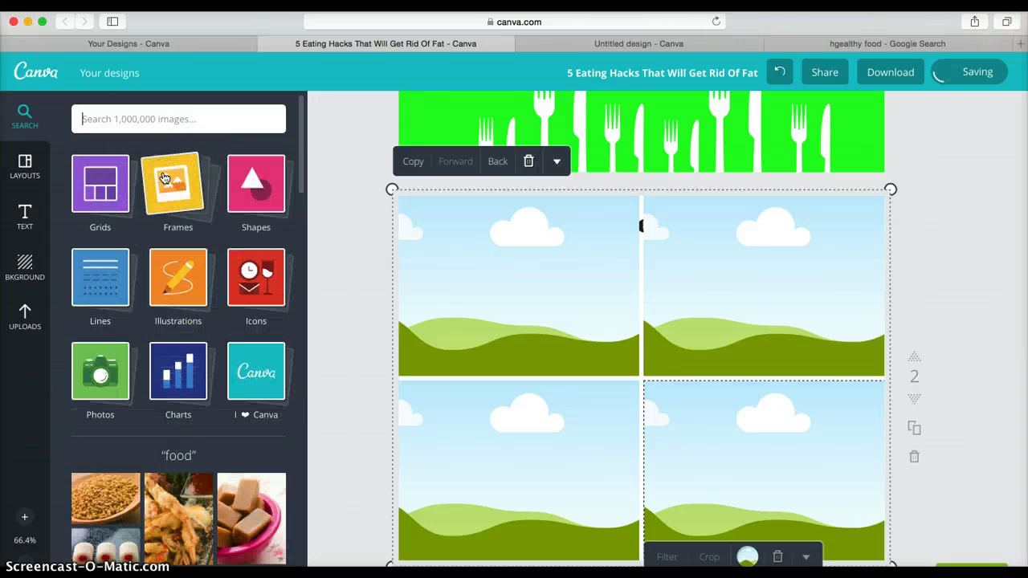
left_click(172, 181)
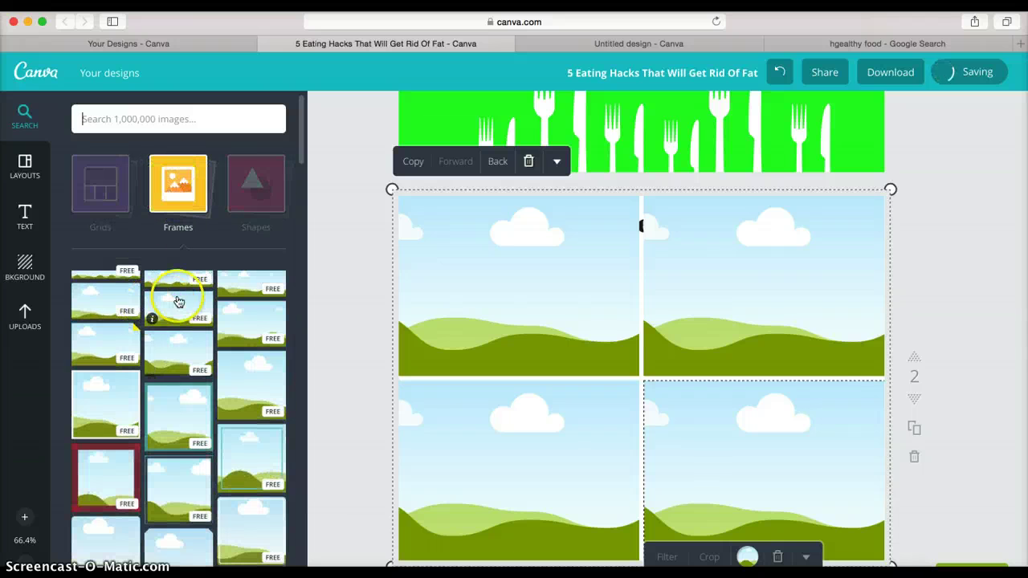
scroll(177, 298, "down", 3)
scroll(184, 298, "down", 5)
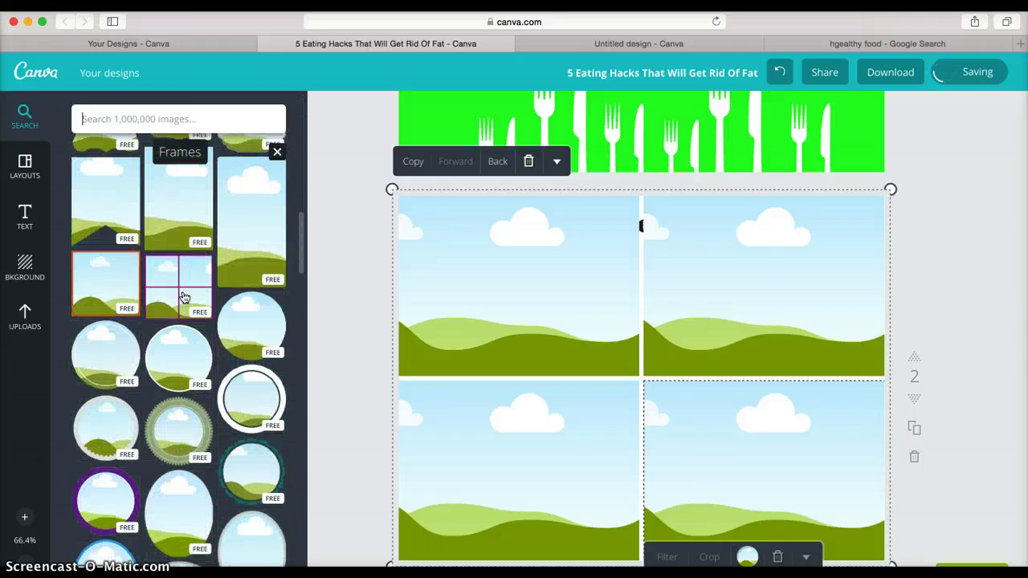
scroll(184, 297, "down", 6)
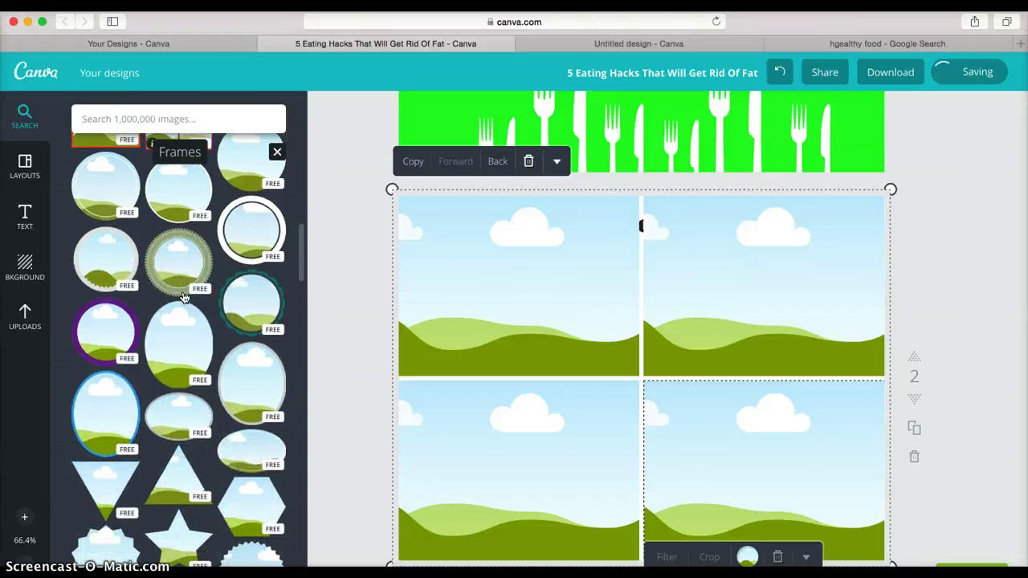
scroll(184, 298, "down", 6)
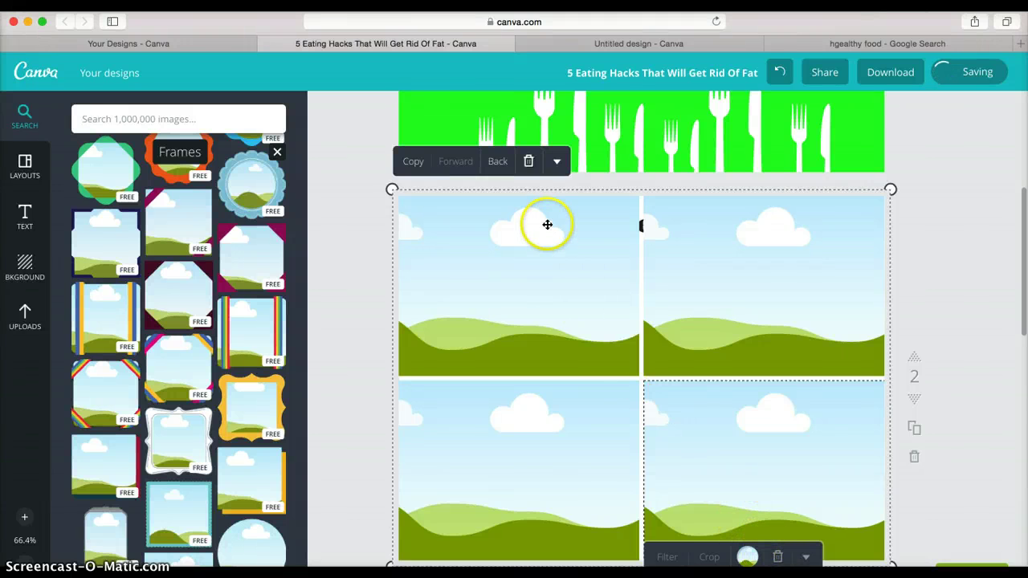
- Delete the 2x2 photo grid and pick the ring-of-circles frame
left_click(528, 162)
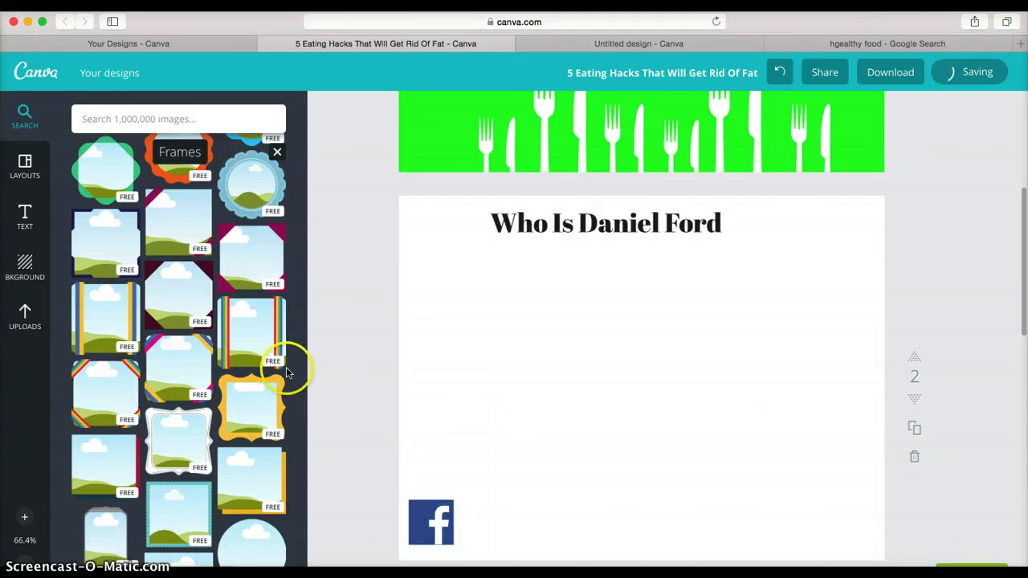
scroll(241, 244, "down", 5)
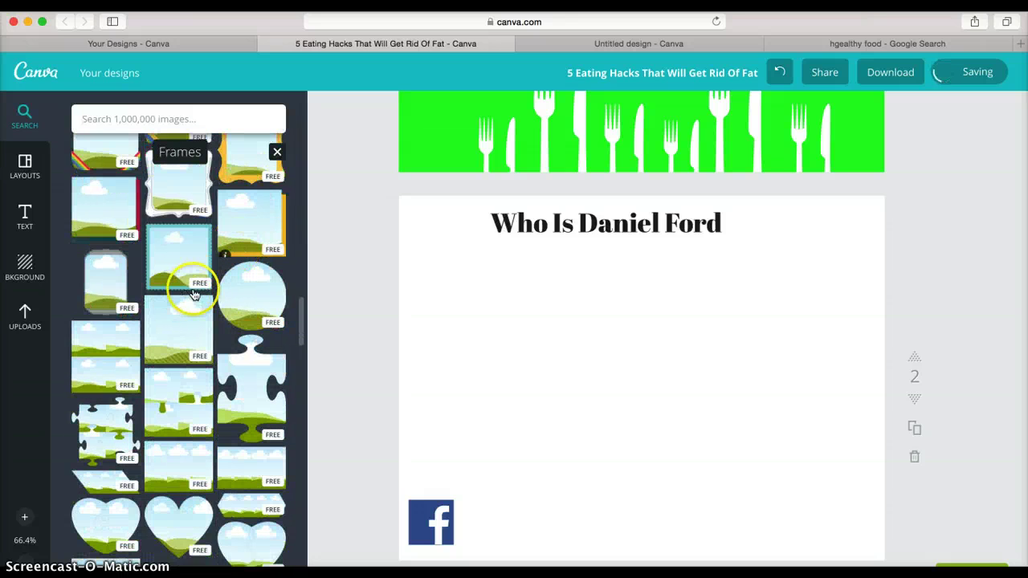
scroll(207, 340, "down", 5)
scroll(209, 342, "down", 10)
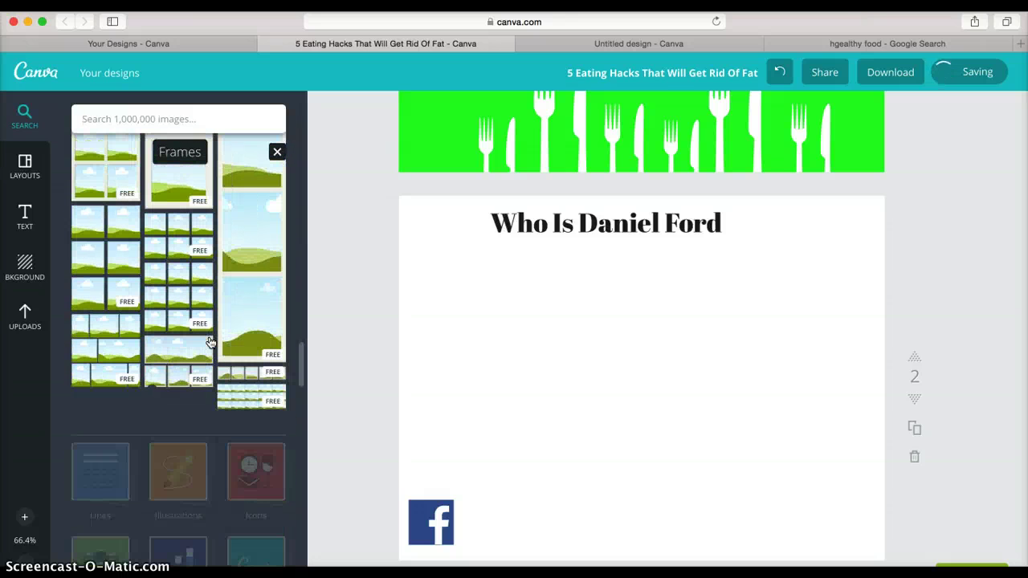
scroll(209, 343, "down", 3)
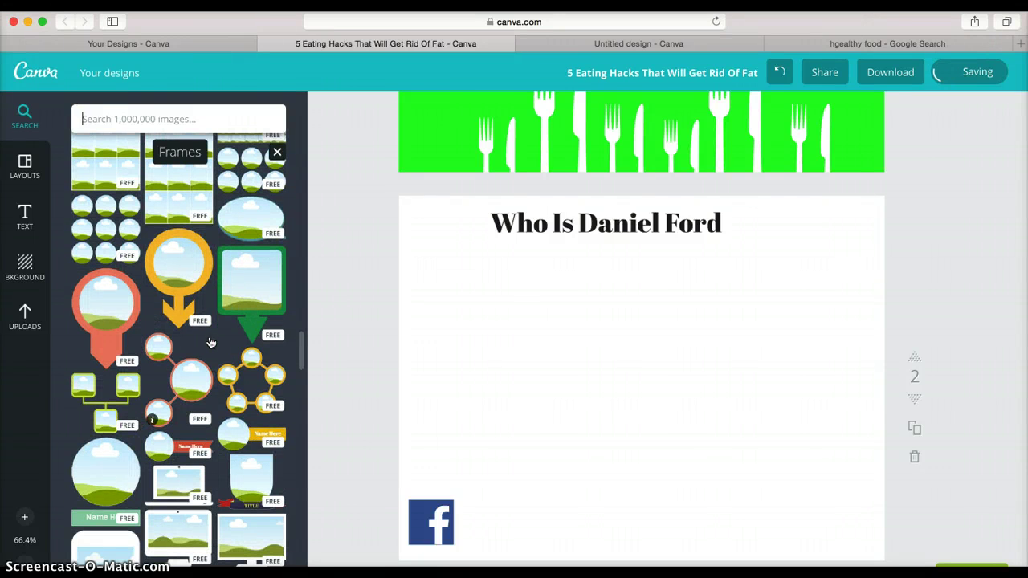
left_click(255, 393)
- Place a shrunken ring-of-circles frame on page 2 and delete the Facebook icon
left_click_drag(255, 391, 557, 438)
left_click_drag(667, 534, 509, 443)
left_click_drag(489, 385, 525, 505)
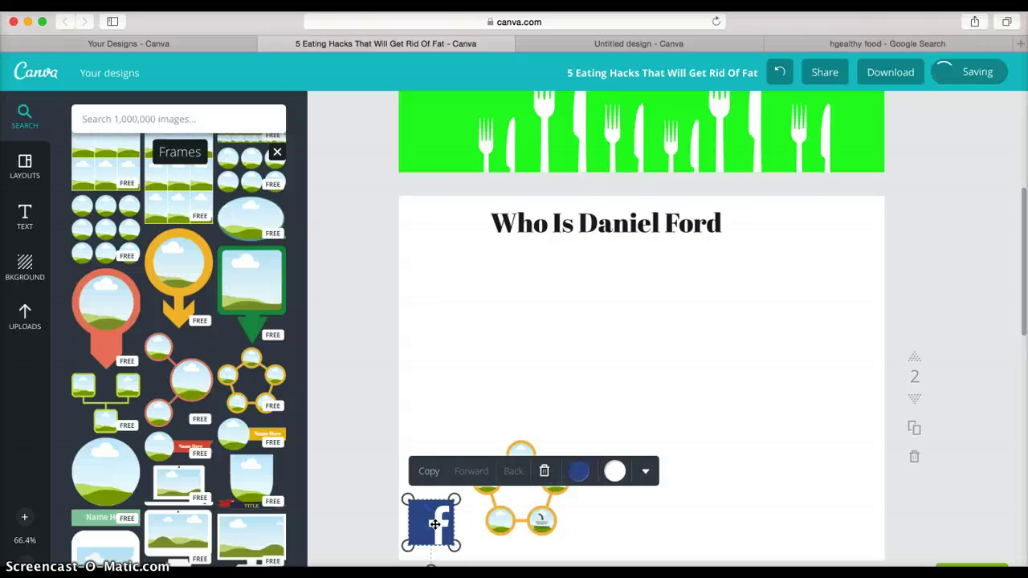
left_click(545, 479)
- Reposition the pentagon frame near the lower left of the page
left_click_drag(522, 486, 454, 478)
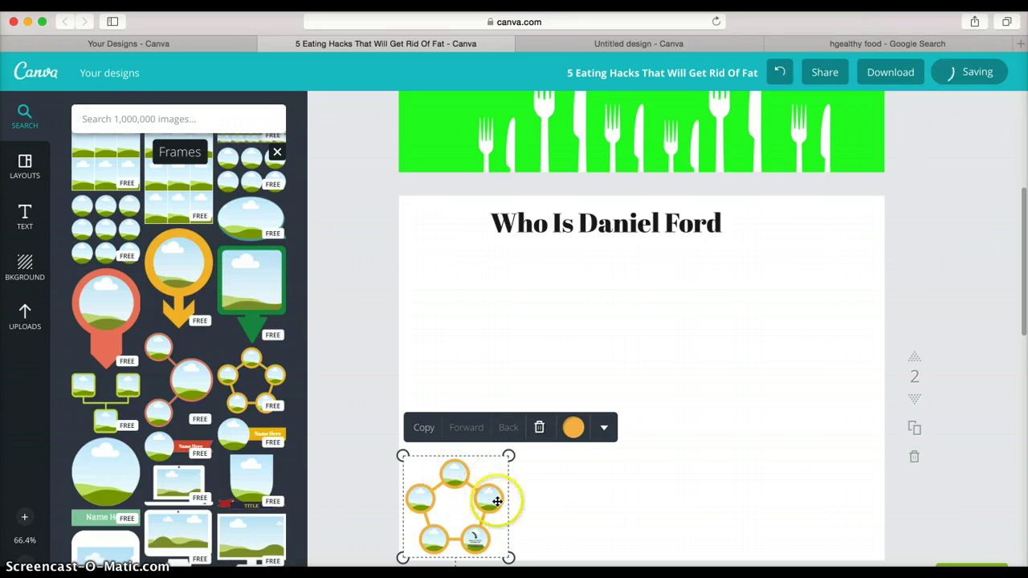
left_click(574, 495)
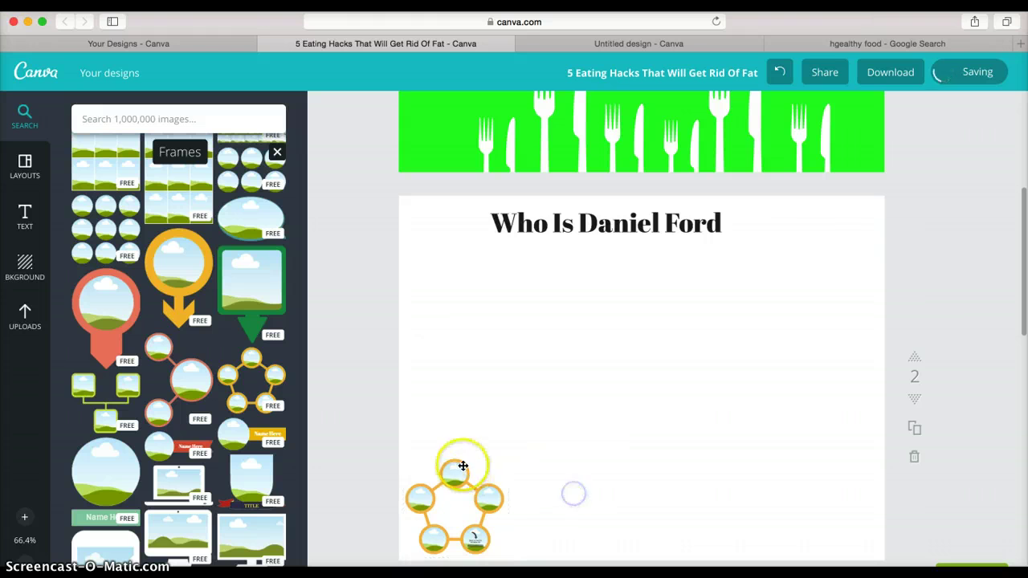
left_click(457, 475)
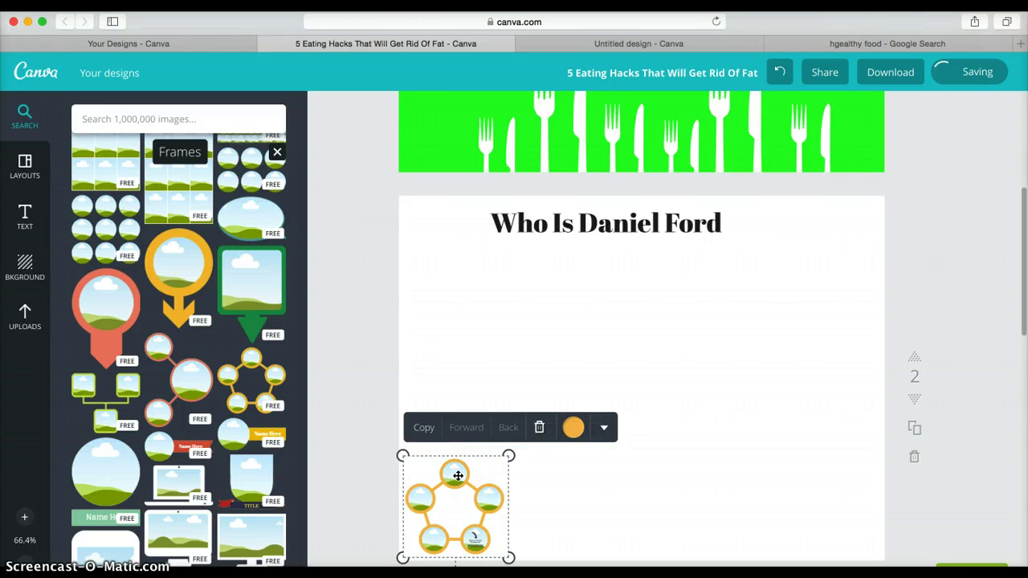
right_click(454, 473)
left_click(452, 476)
left_click(639, 472)
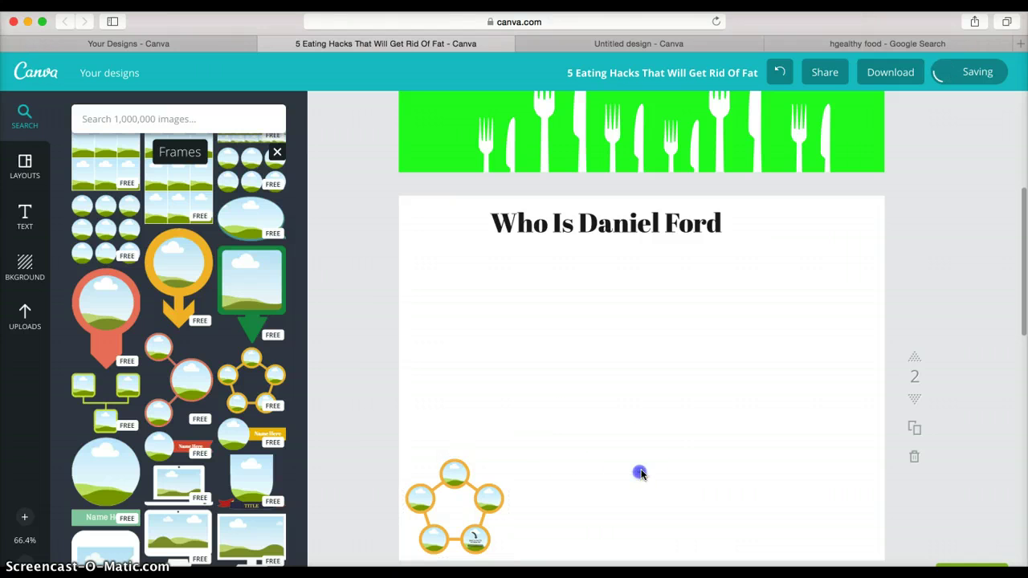
left_click(460, 502)
left_click_drag(457, 500, 474, 480)
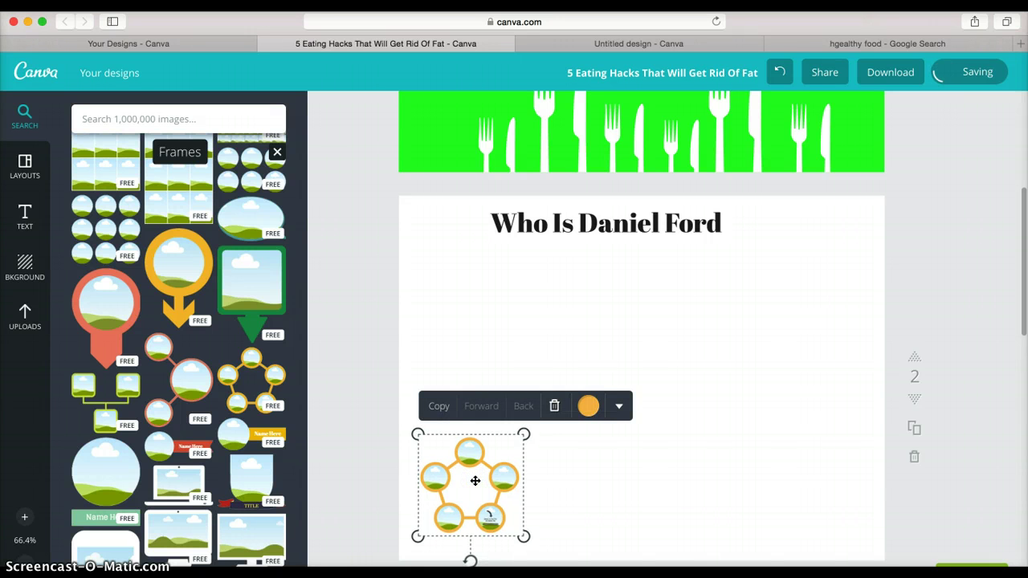
left_click(598, 486)
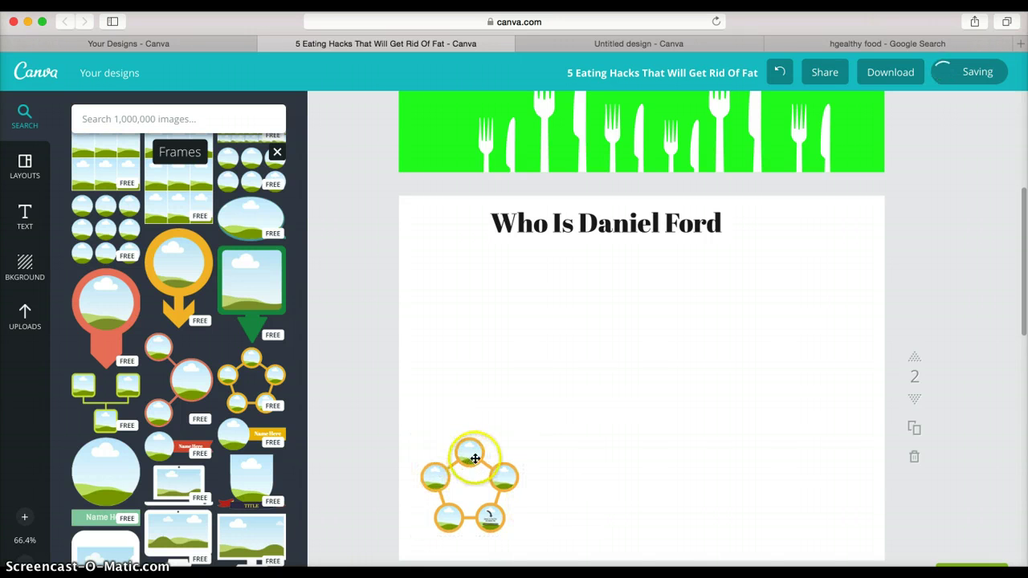
- Move the pentagon frame up under the title and enlarge it
left_click(470, 454)
left_click_drag(482, 459, 559, 365)
left_click_drag(603, 340, 741, 300)
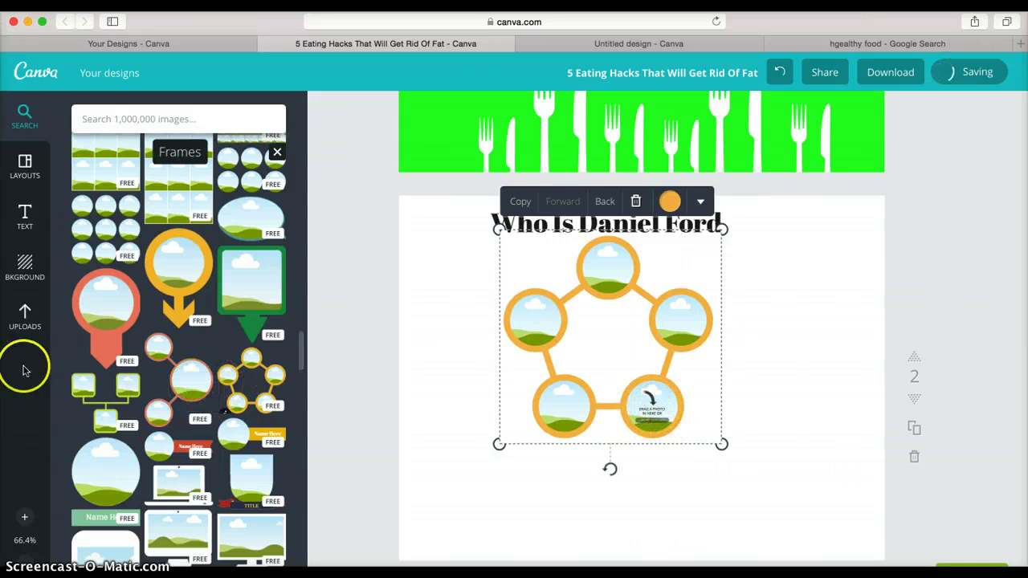
- Search 'social media' and fit a small Facebook icon into the pentagon's bottom-right circle
left_click(16, 319)
left_click(173, 121)
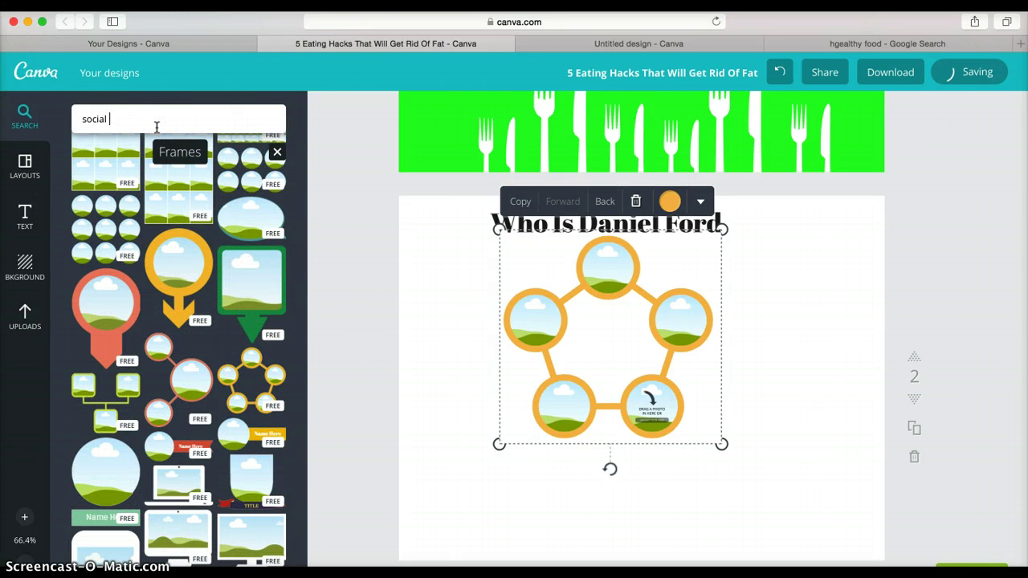
type("social media")
key("Return")
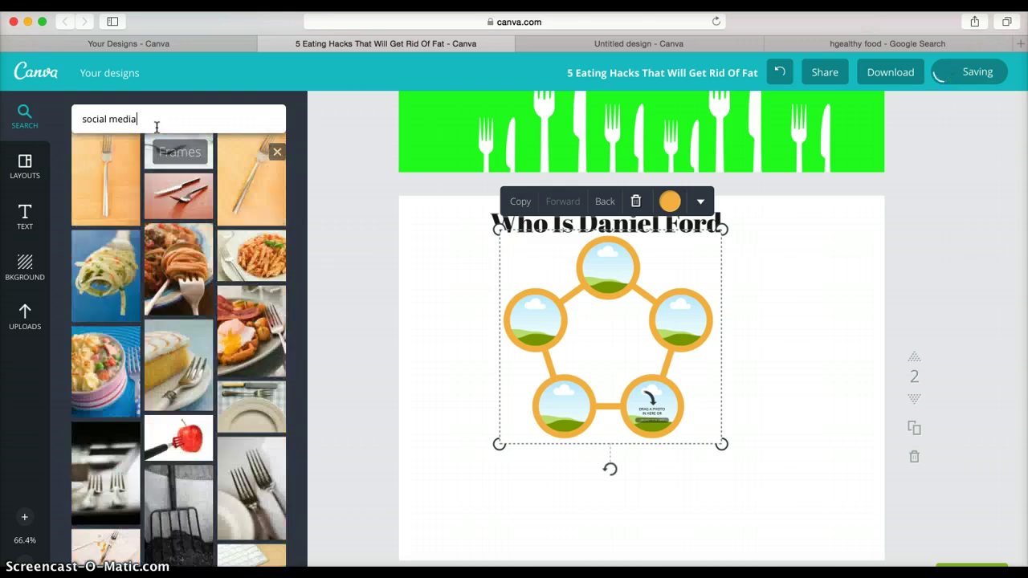
left_click_drag(127, 236, 661, 408)
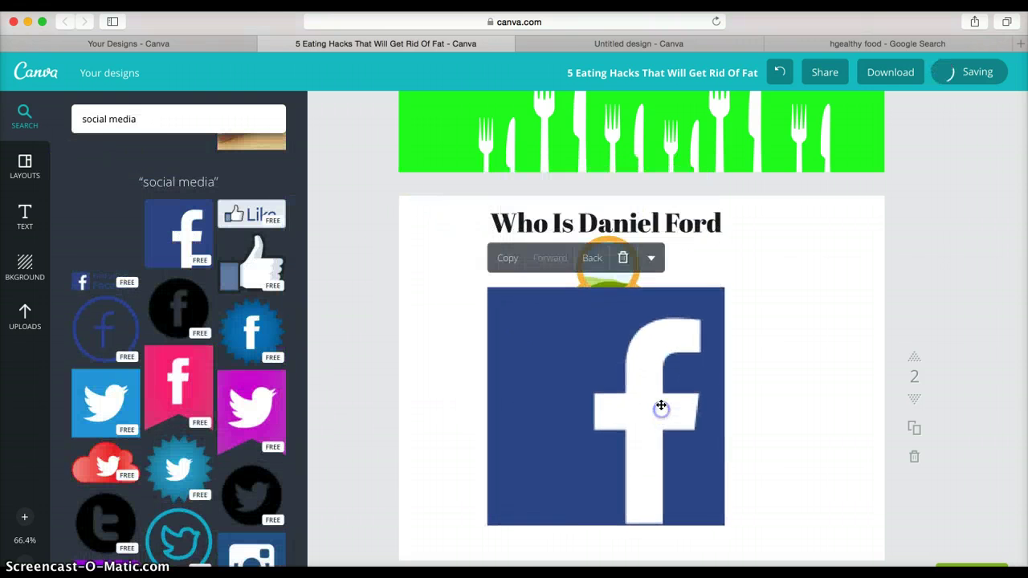
left_click_drag(725, 527, 652, 416)
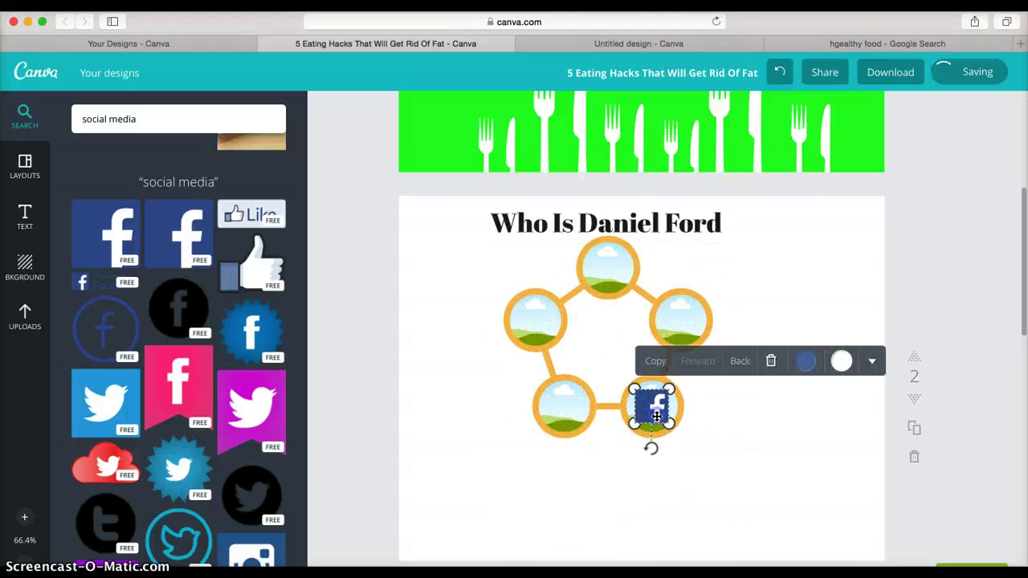
left_click(702, 462)
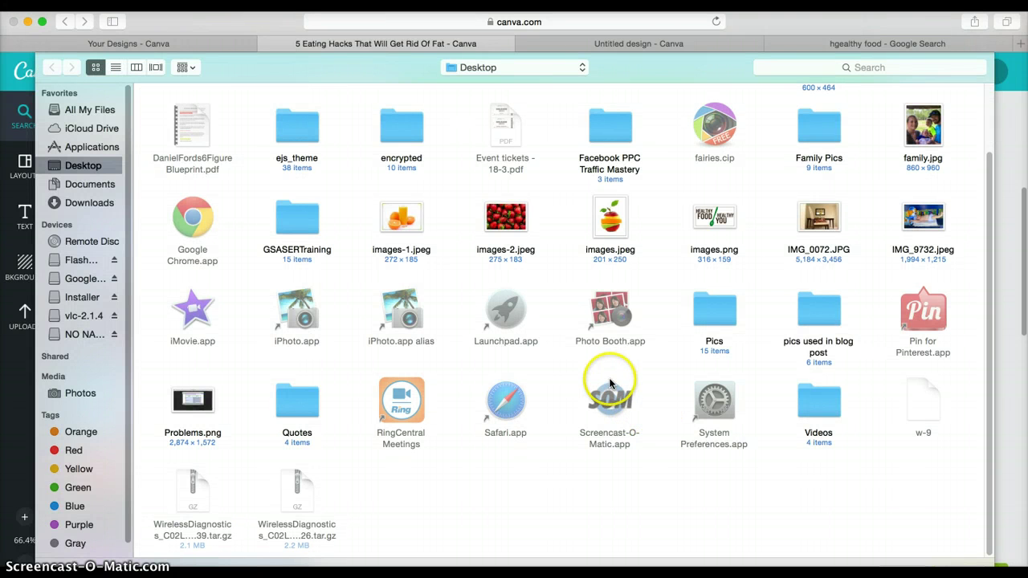
- Upload the apple-slice photo images.jpeg from the Desktop
double_click(609, 241)
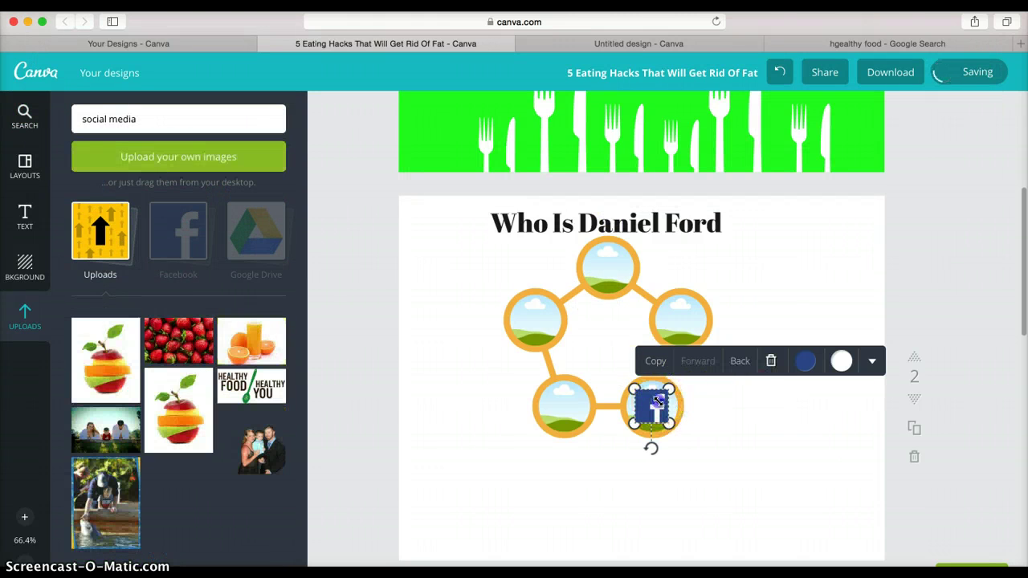
- Delete the Facebook icon and fill the circles with apple, family, Healthy Food and orange-juice photos
left_click(769, 363)
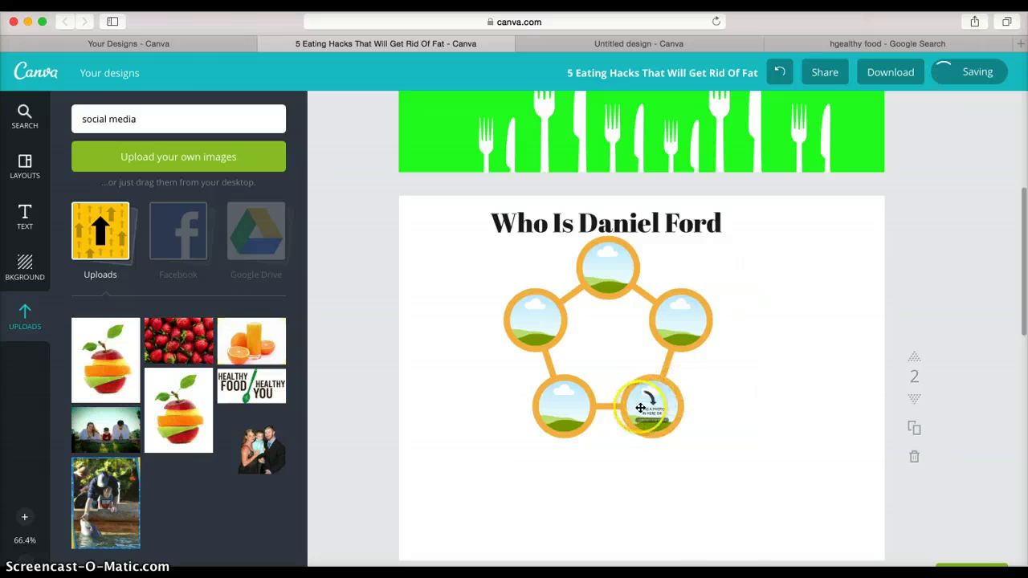
left_click_drag(108, 381, 649, 398)
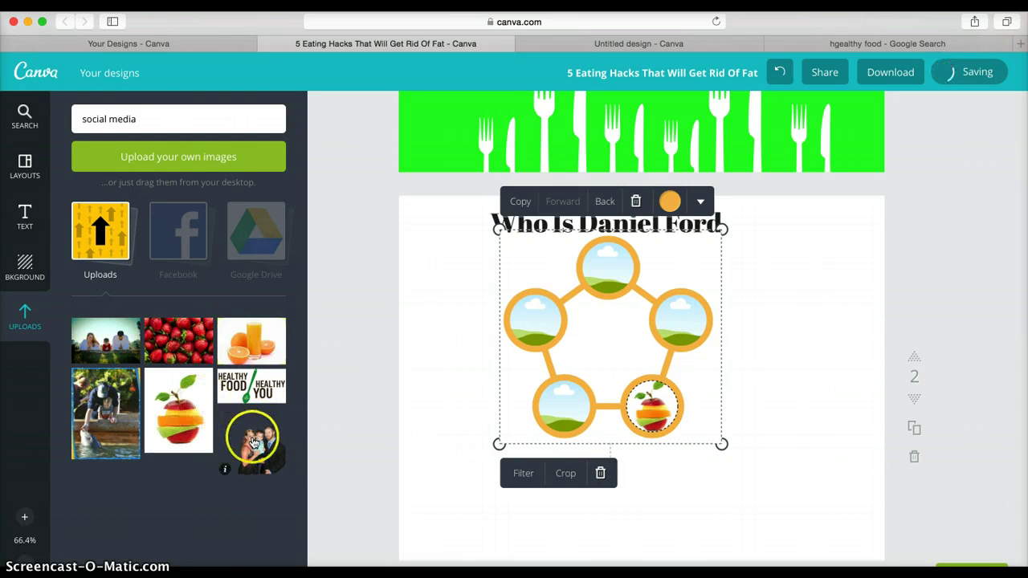
left_click_drag(240, 451, 559, 426)
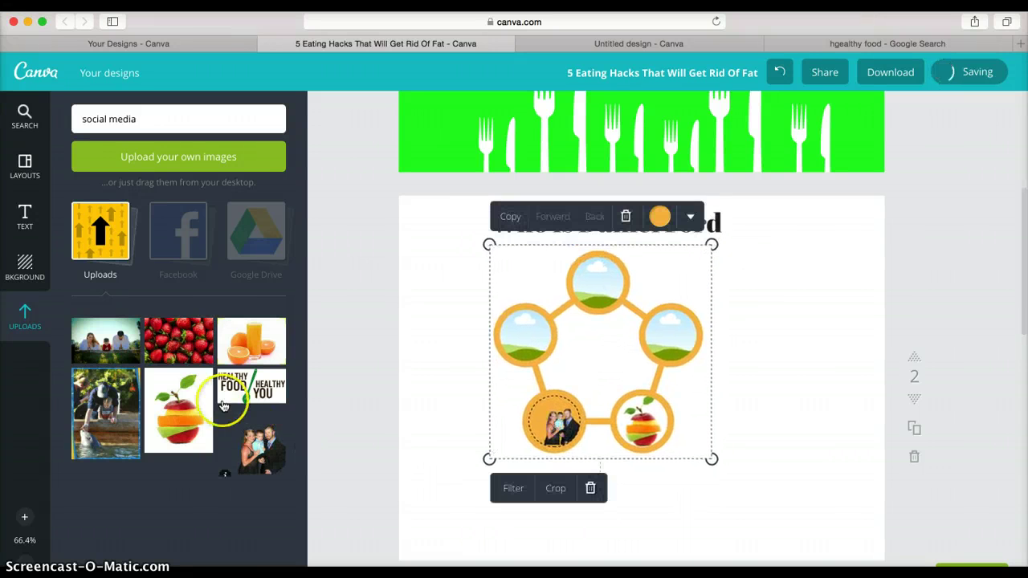
left_click_drag(223, 406, 520, 333)
left_click_drag(277, 339, 599, 283)
left_click(600, 391)
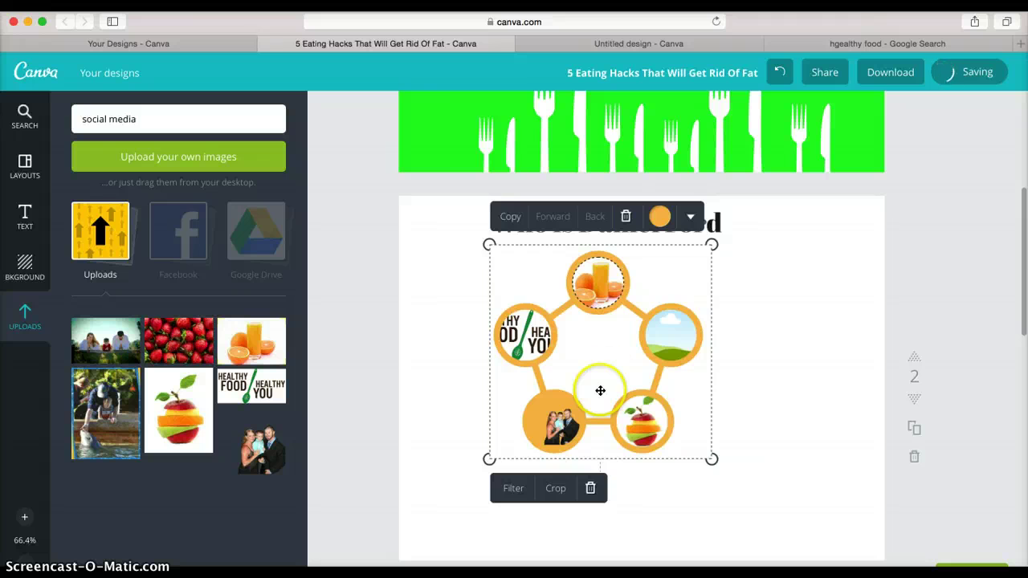
- Shrink the photo pentagon and move it to the page's lower left
left_click(830, 394)
left_click_drag(594, 353, 514, 450)
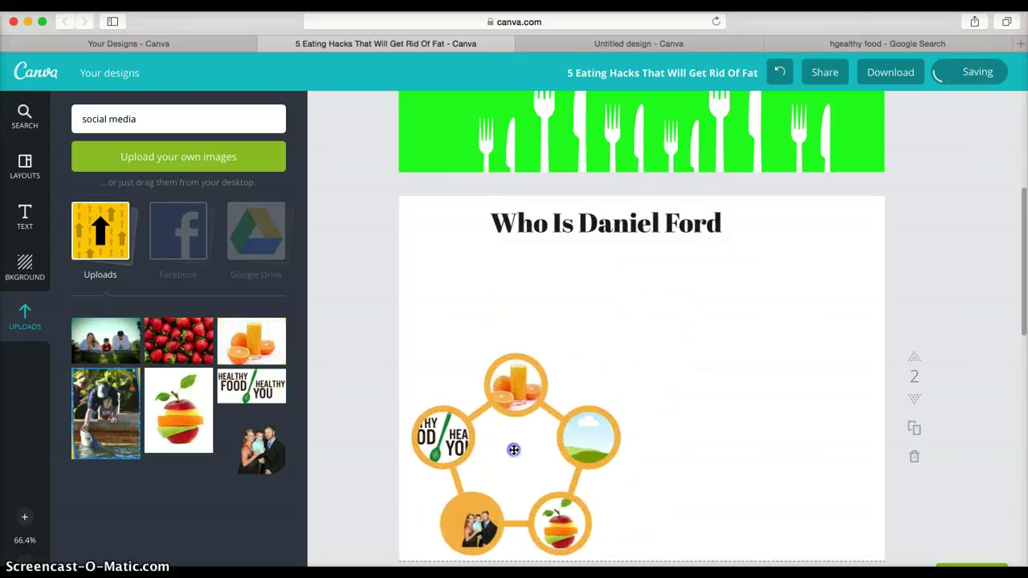
left_click(610, 397)
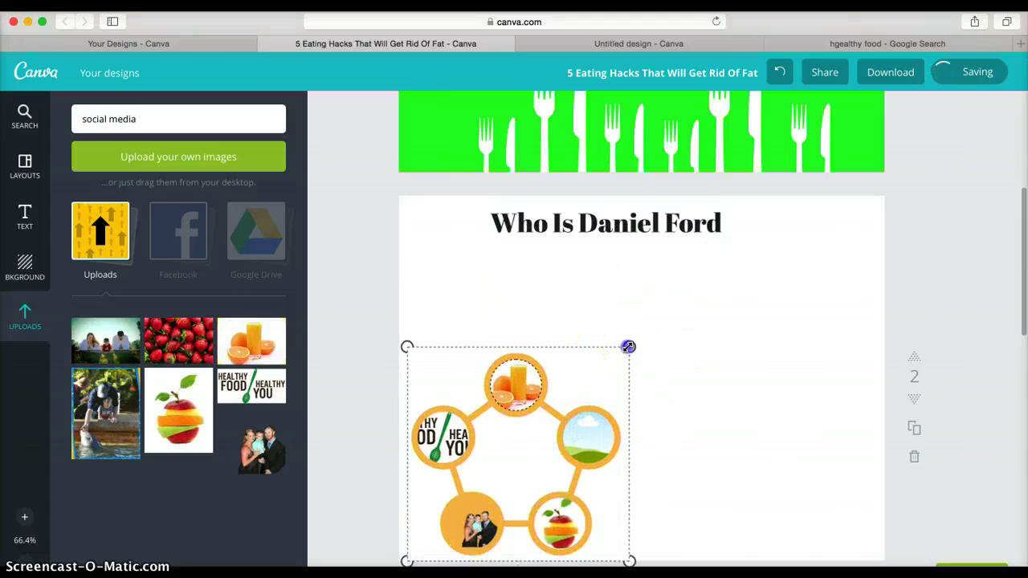
left_click_drag(627, 347, 521, 454)
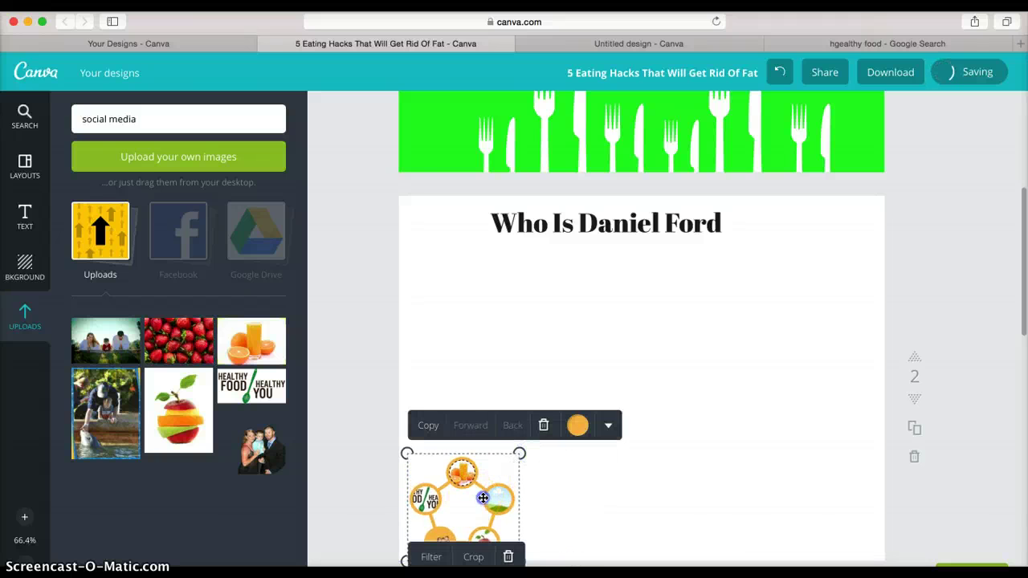
left_click_drag(483, 498, 496, 488)
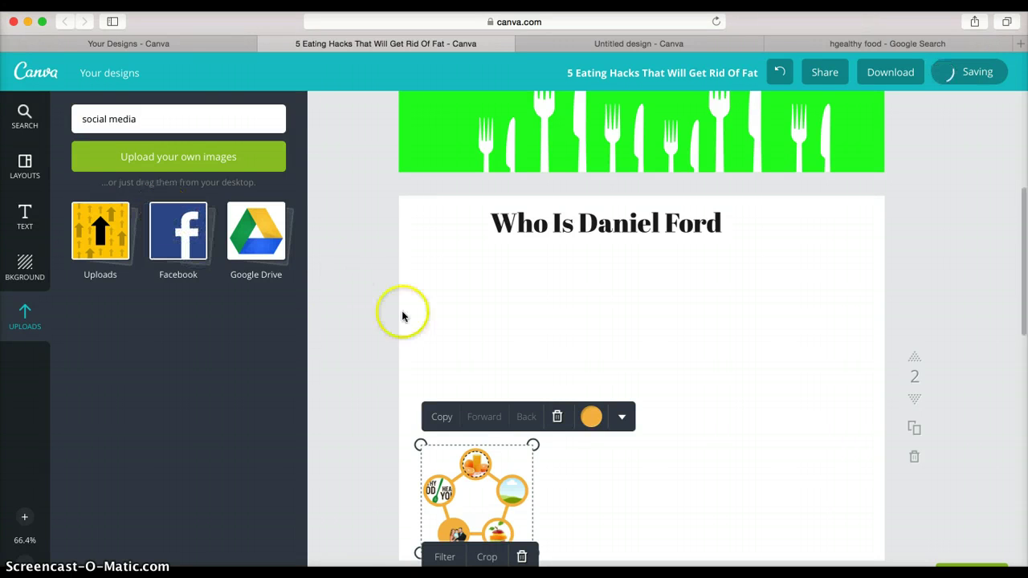
- Leave the Frames results and open the Shapes category in the Elements panel
scroll(452, 293, "down", 5)
scroll(452, 297, "up", 2)
scroll(453, 305, "up", 1)
left_click(423, 356)
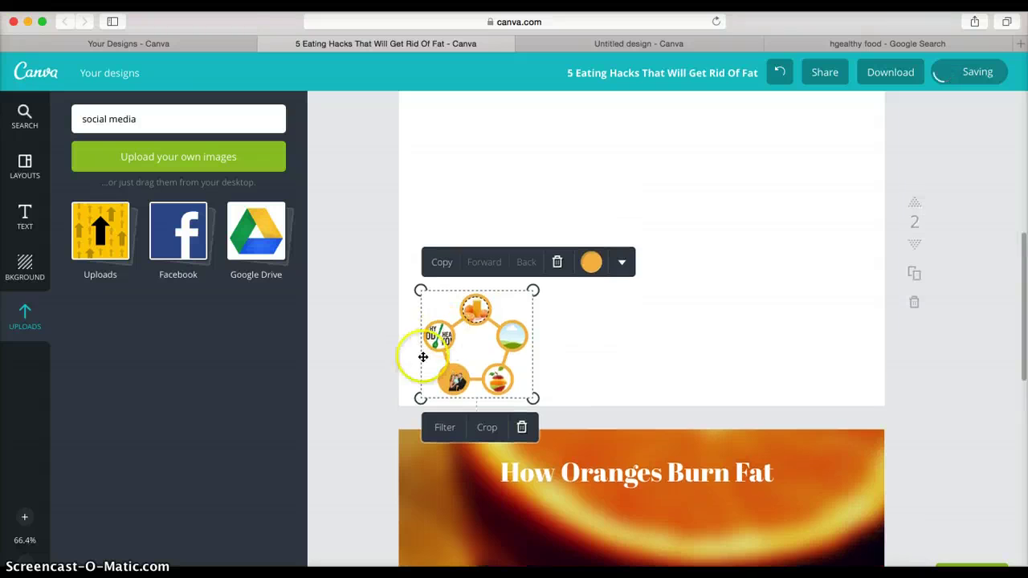
scroll(641, 329, "up", 1)
left_click(70, 494)
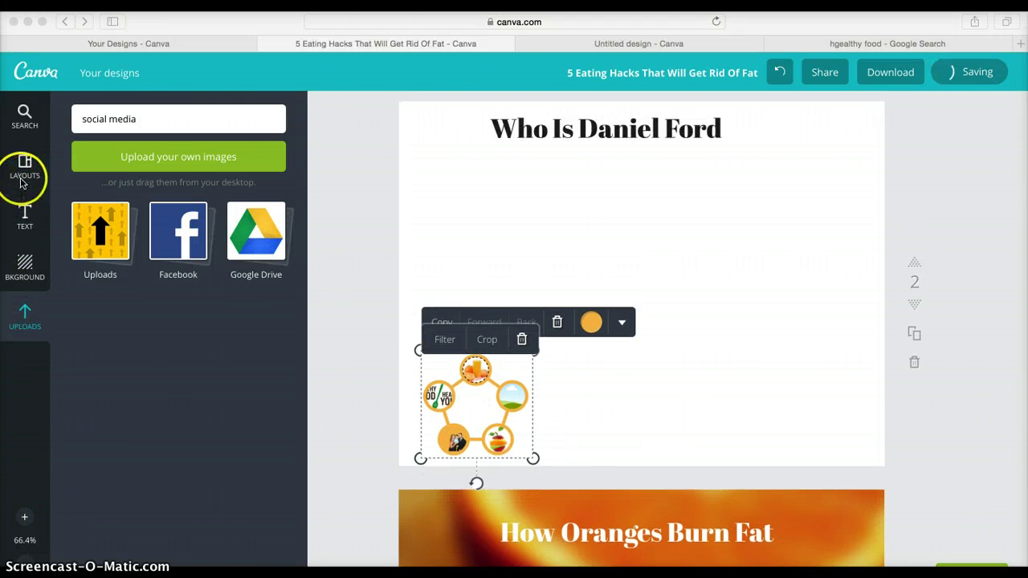
left_click(24, 120)
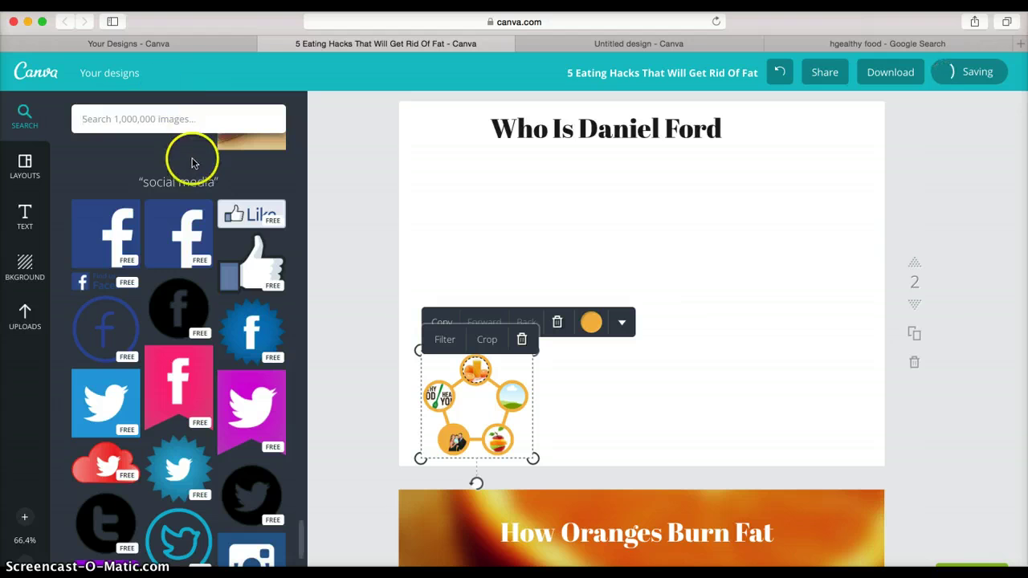
left_click(187, 164)
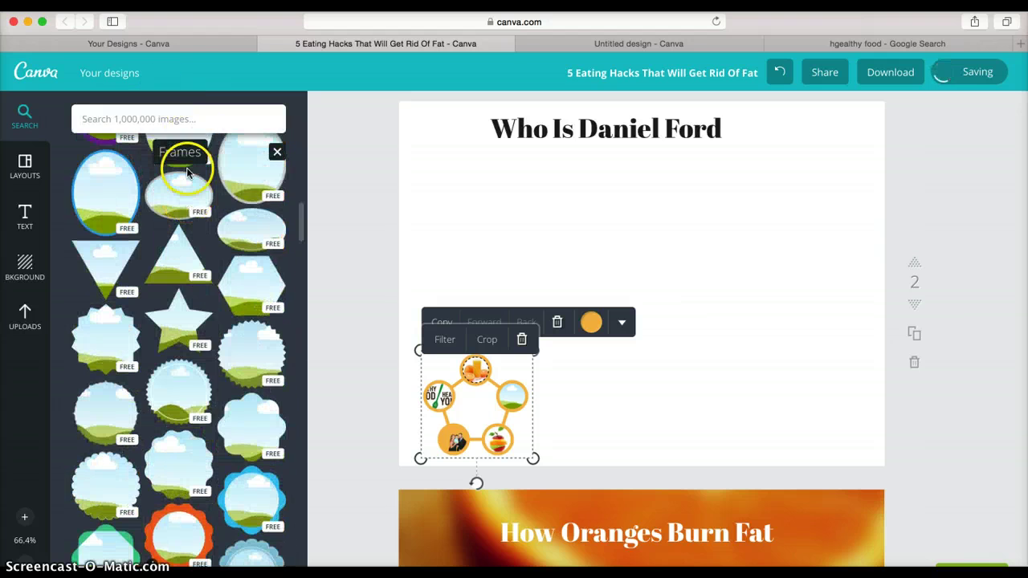
left_click(234, 190)
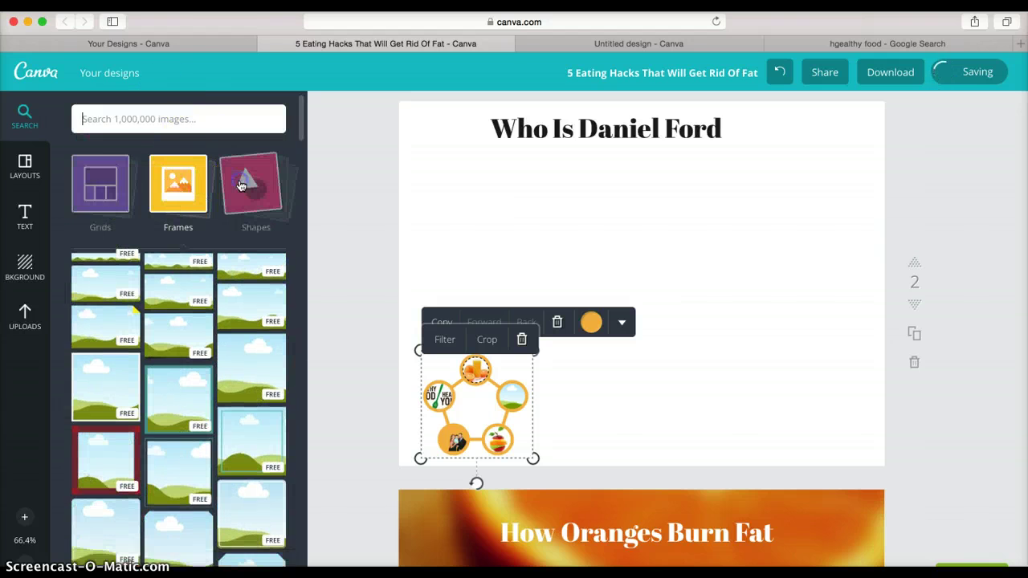
left_click(255, 200)
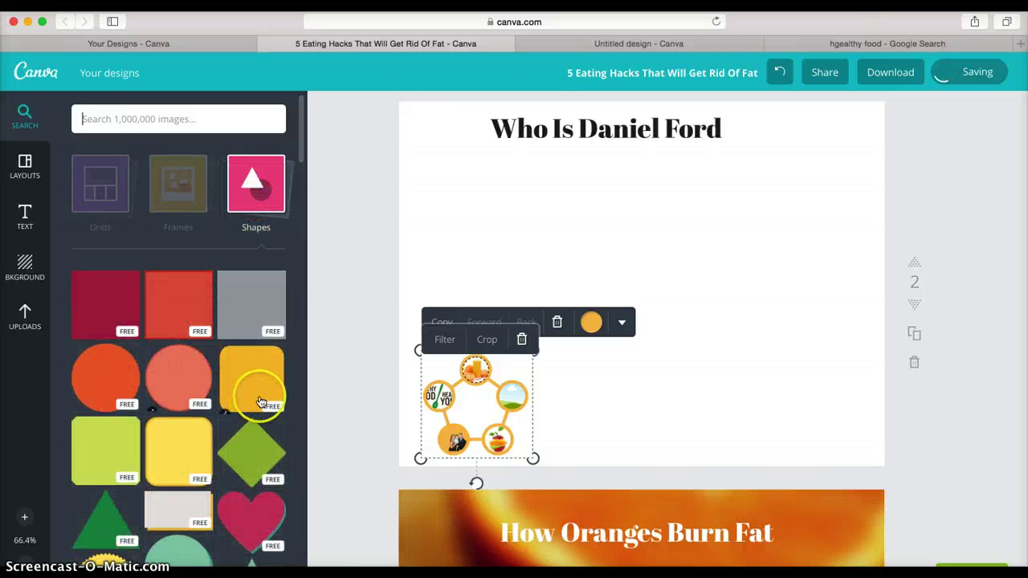
- Replace the first square with a rounded square and set its fill to white
left_click(262, 390)
left_click(591, 260)
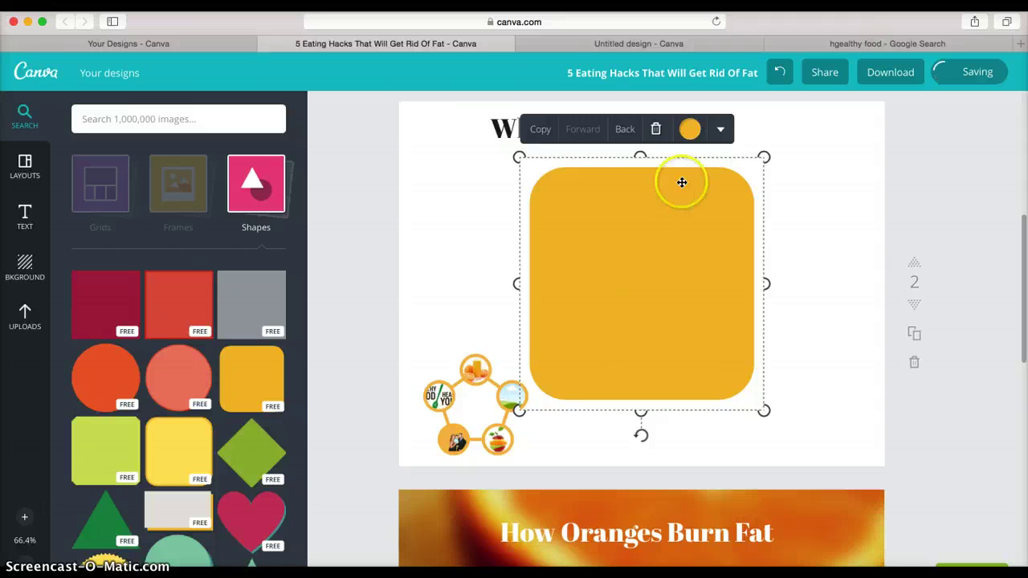
left_click(687, 132)
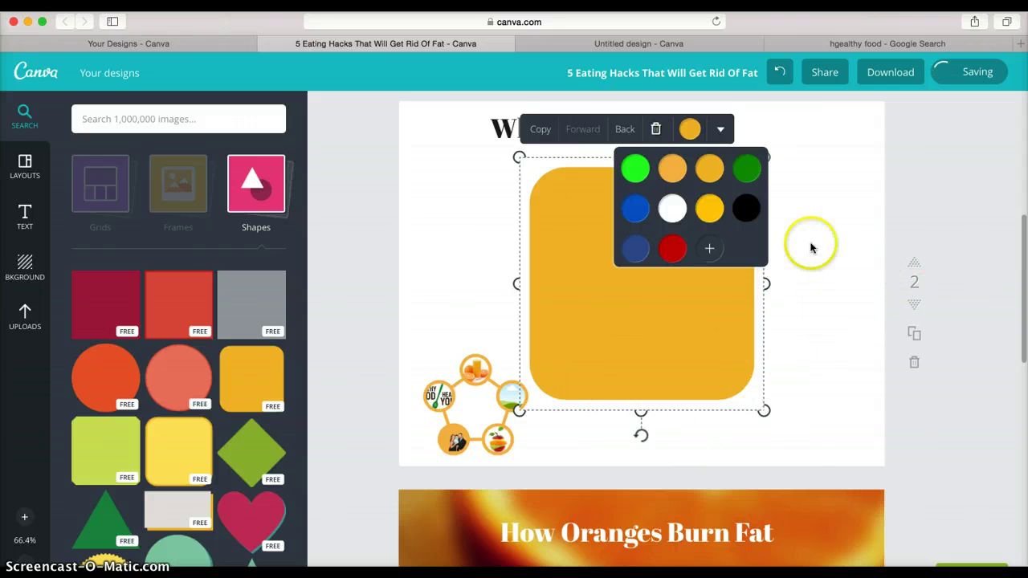
left_click(656, 131)
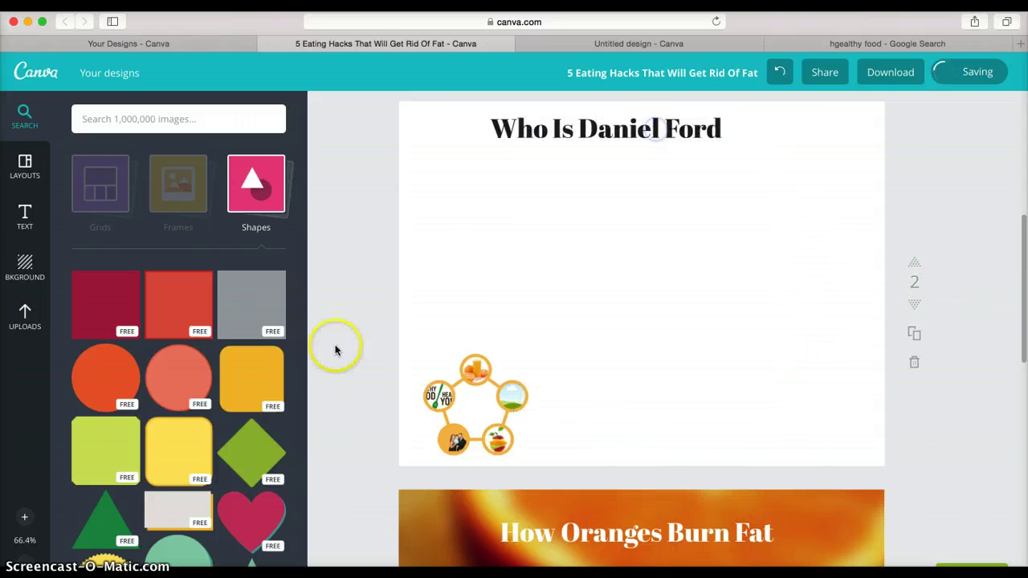
left_click(207, 423)
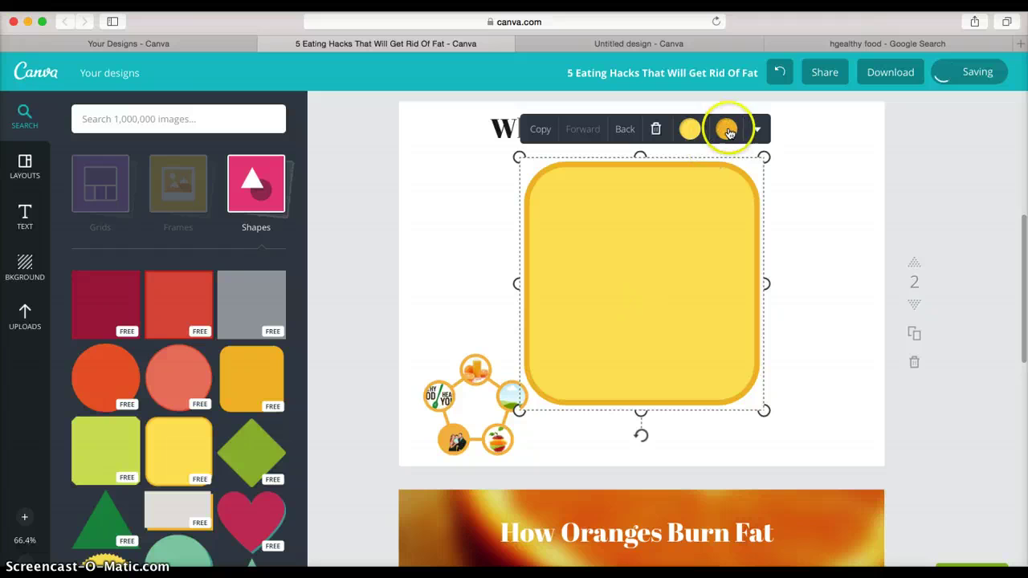
left_click(690, 135)
left_click(707, 207)
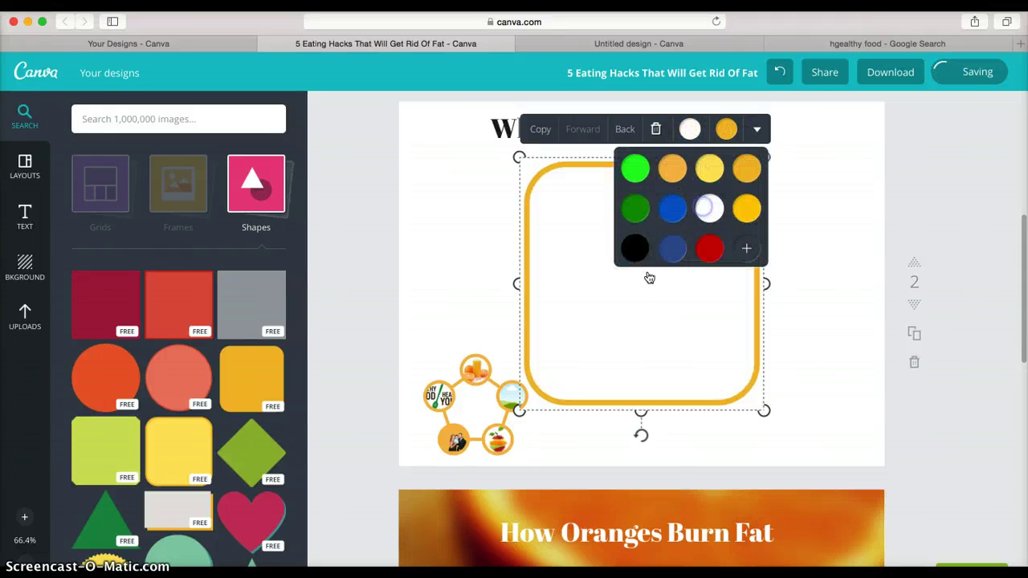
left_click(483, 256)
left_click(612, 321)
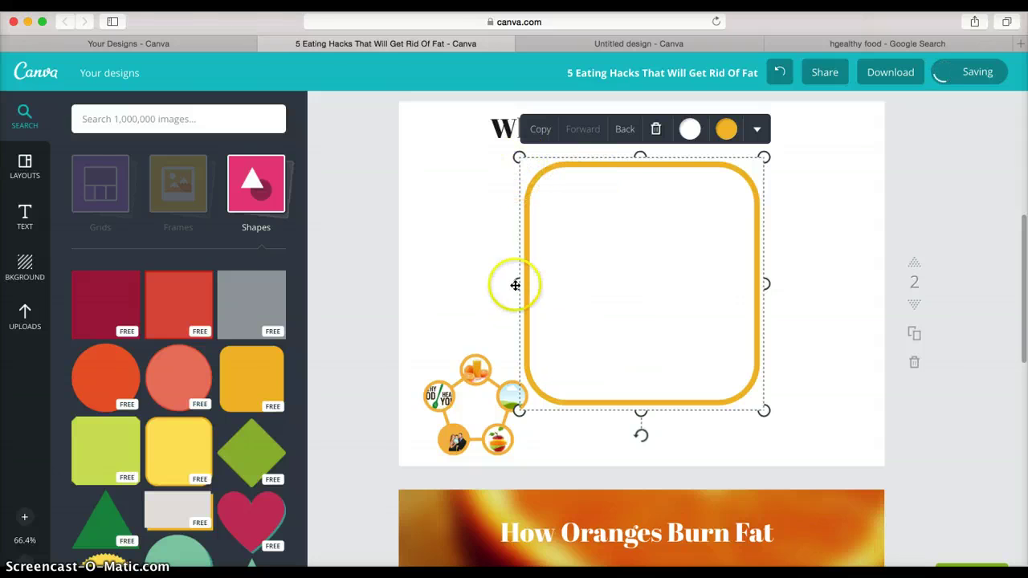
- Stretch the white box over page 2 and add an Add text heading inside it
left_click_drag(518, 283, 426, 304)
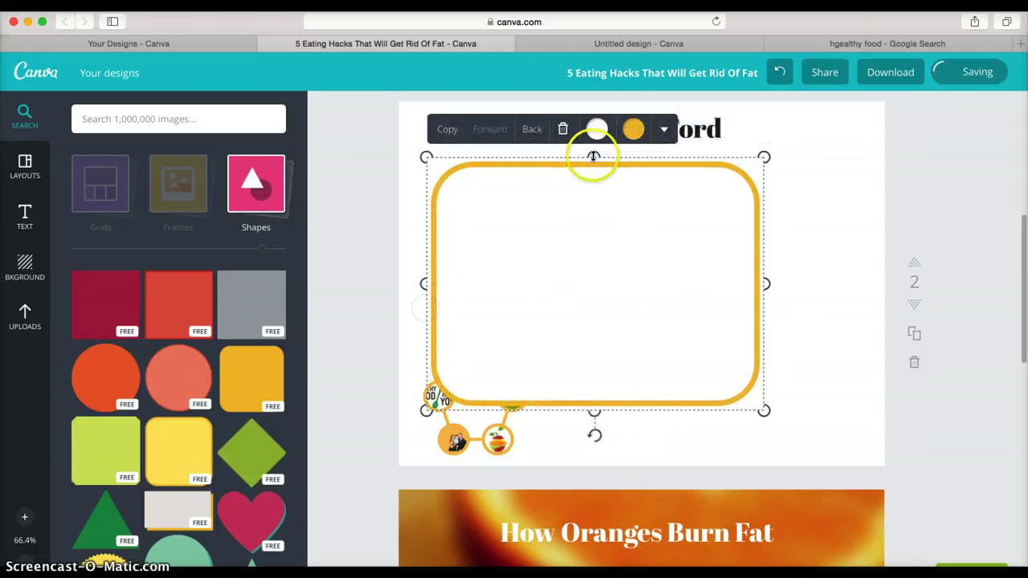
left_click_drag(594, 147, 606, 106)
left_click_drag(593, 412, 593, 468)
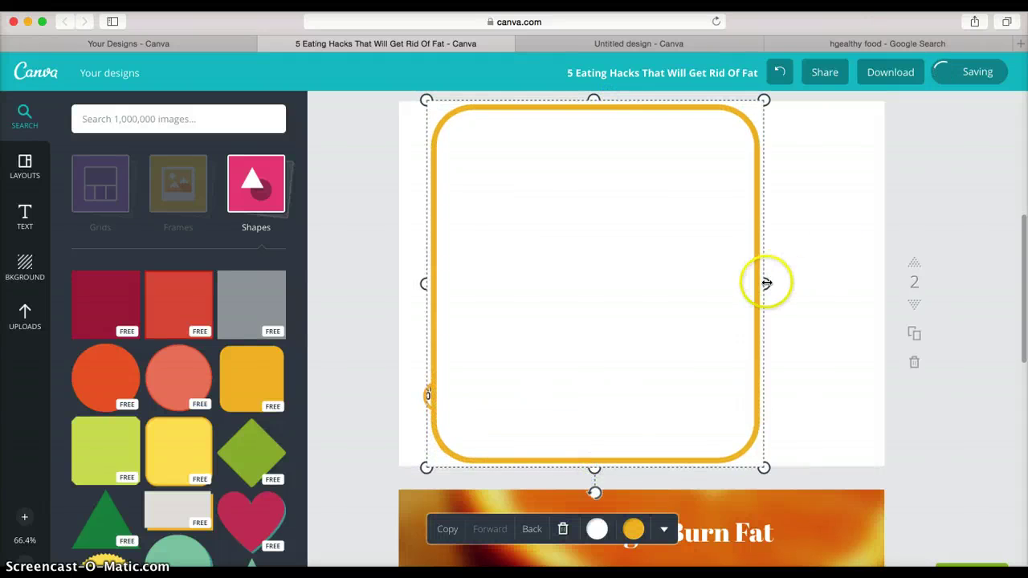
left_click_drag(766, 282, 874, 284)
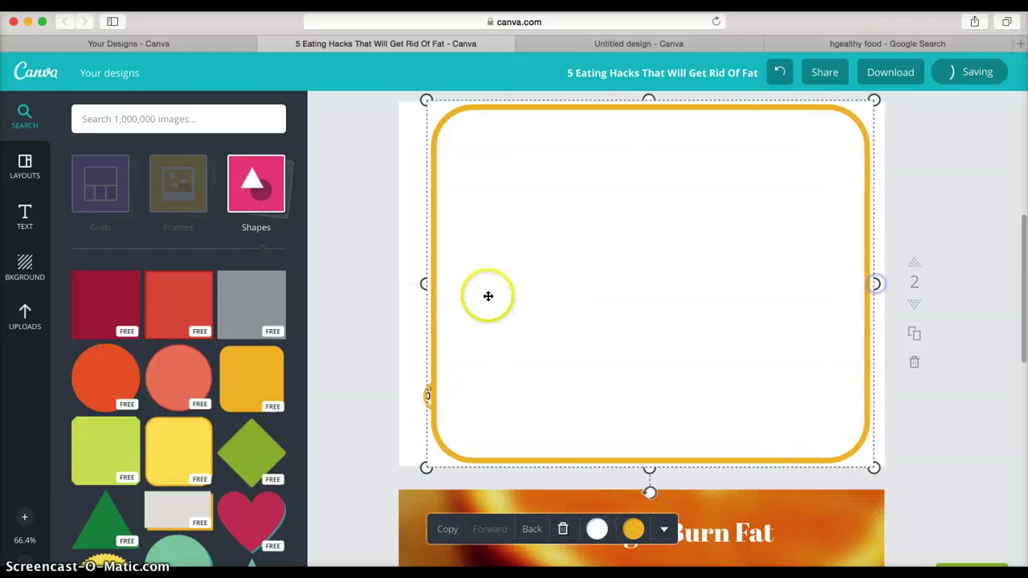
left_click(428, 394)
left_click_drag(424, 394, 277, 476)
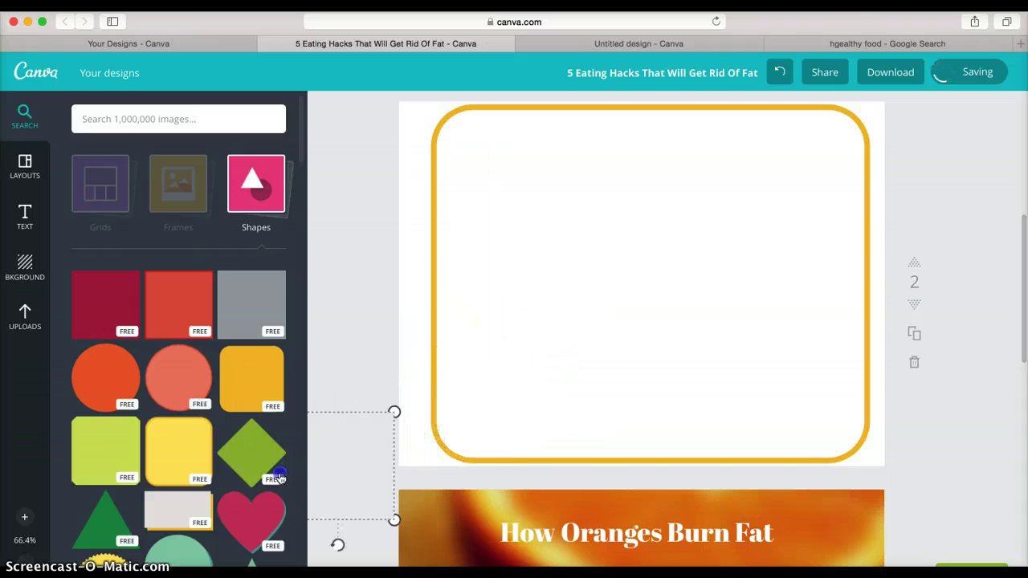
left_click(24, 220)
left_click_drag(173, 129, 630, 141)
- Raise the Add text heading to the box top and set a small family photo near the bottom
left_click(543, 193)
left_click(519, 175)
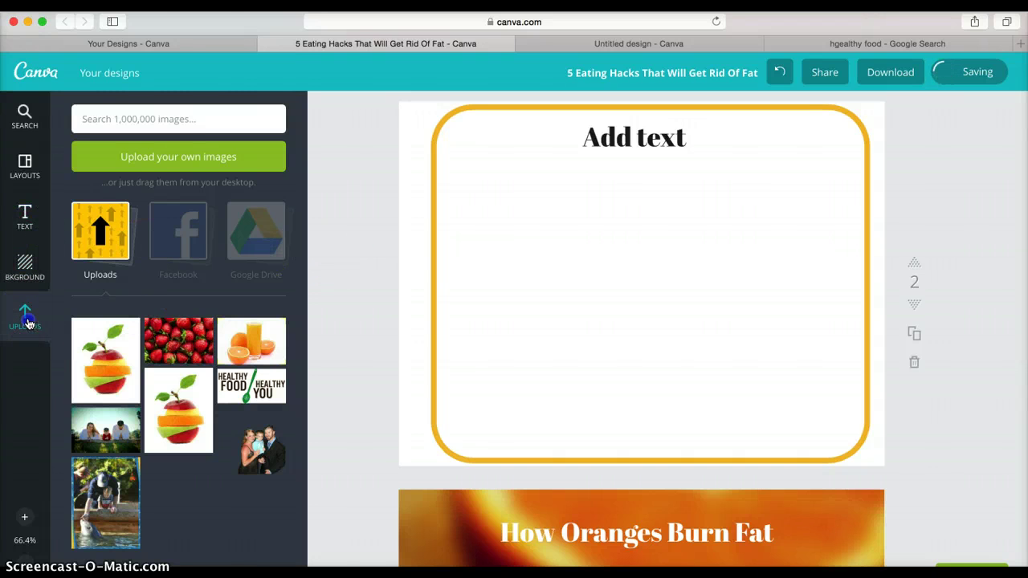
left_click_drag(259, 443, 673, 327)
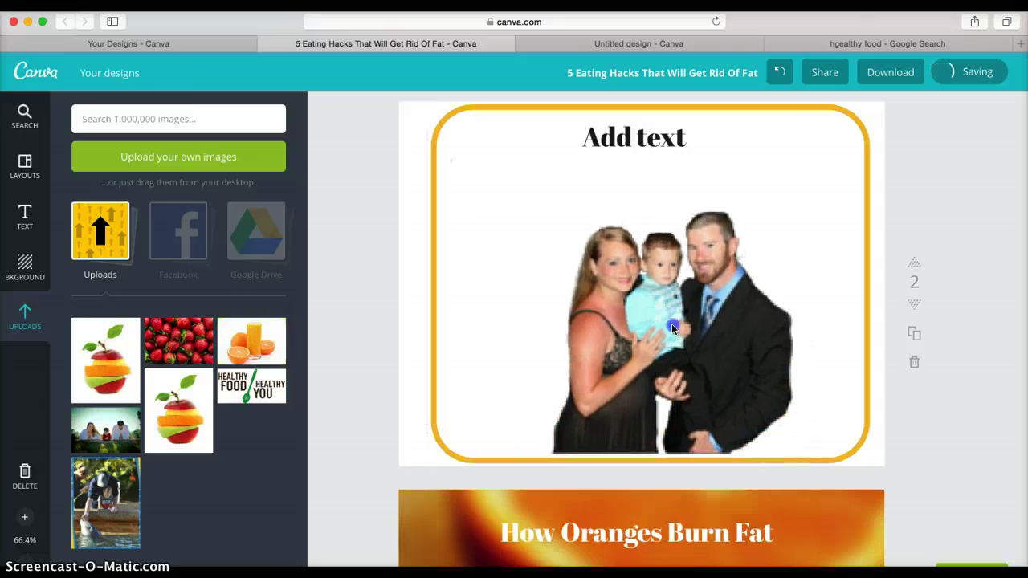
left_click_drag(793, 467, 674, 345)
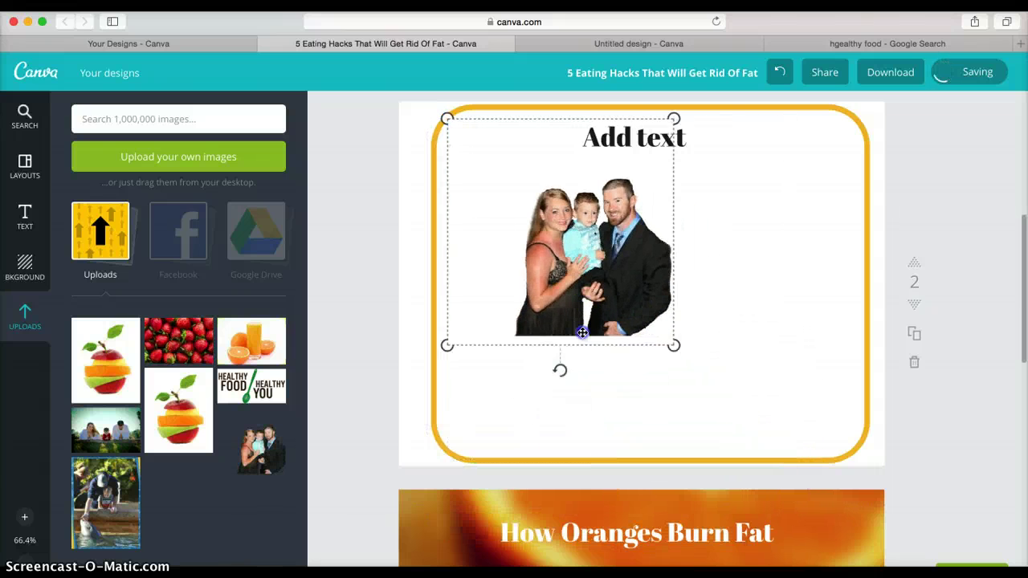
left_click_drag(582, 332, 594, 321)
left_click_drag(593, 263, 682, 362)
left_click_drag(639, 321, 635, 394)
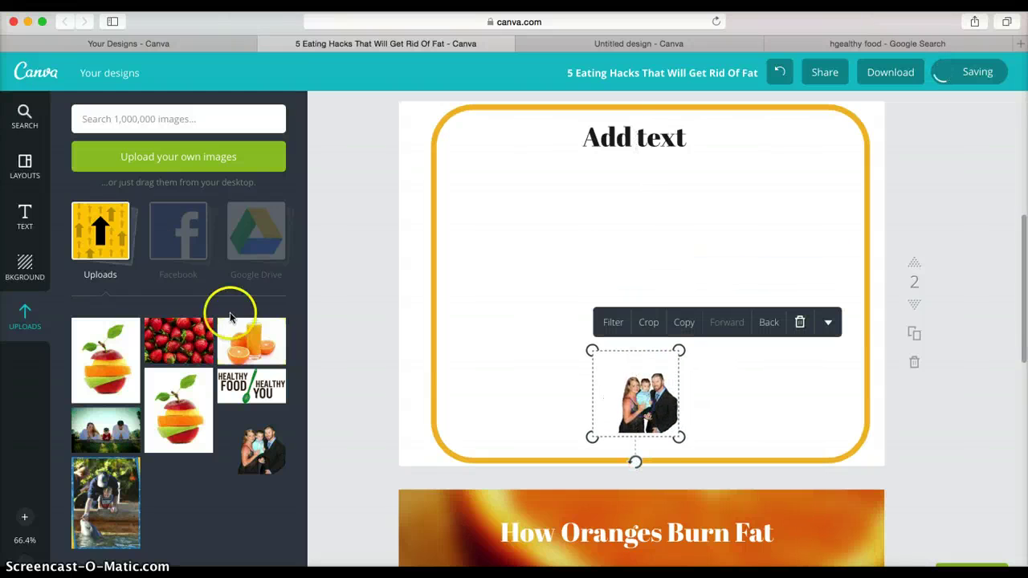
- Search elements for 'social media' and place a small Facebook icon in the box's lower-left corner
left_click(182, 118)
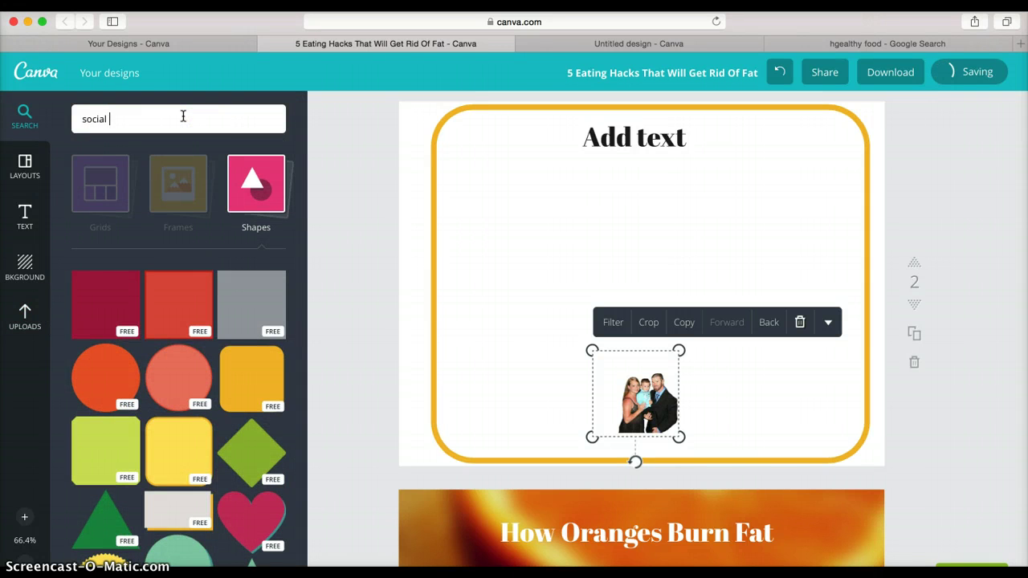
key("Return")
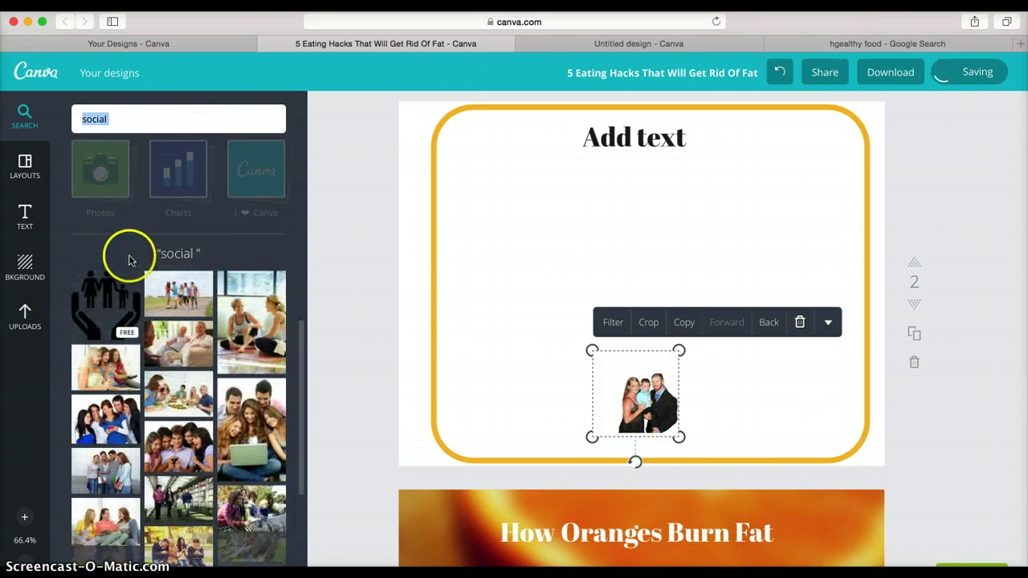
left_click(146, 124)
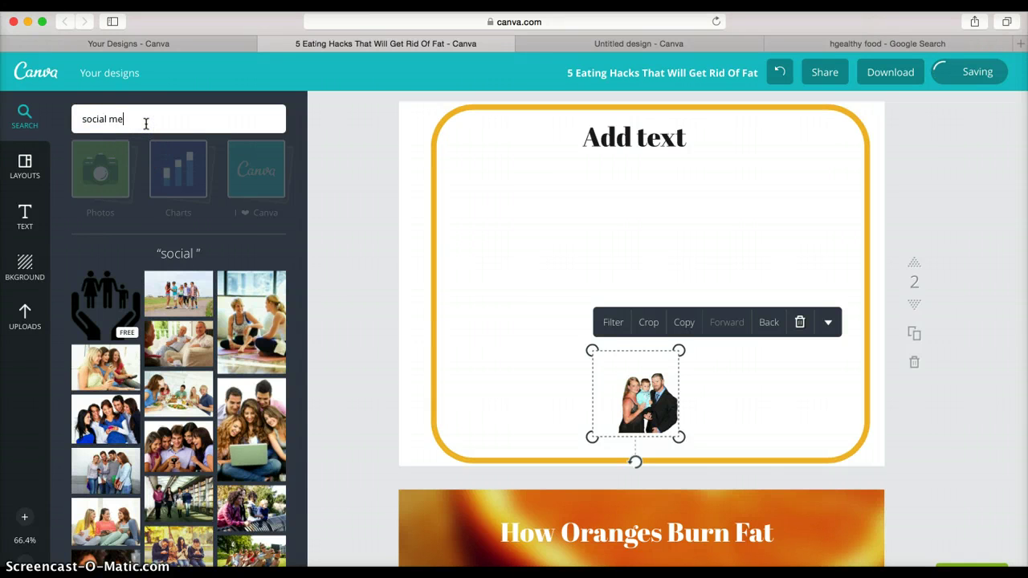
type("media")
key("Return")
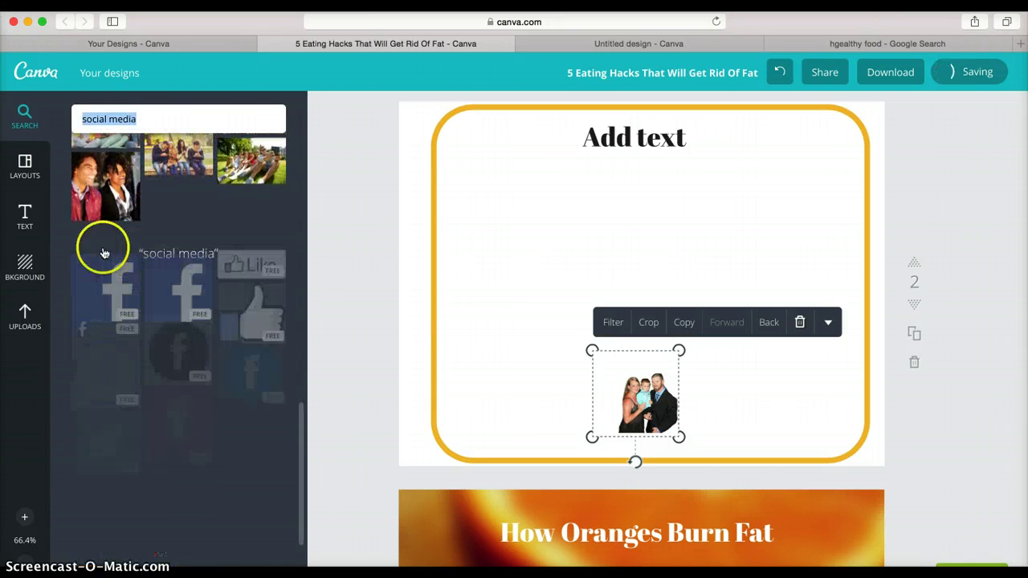
left_click_drag(111, 306, 549, 444)
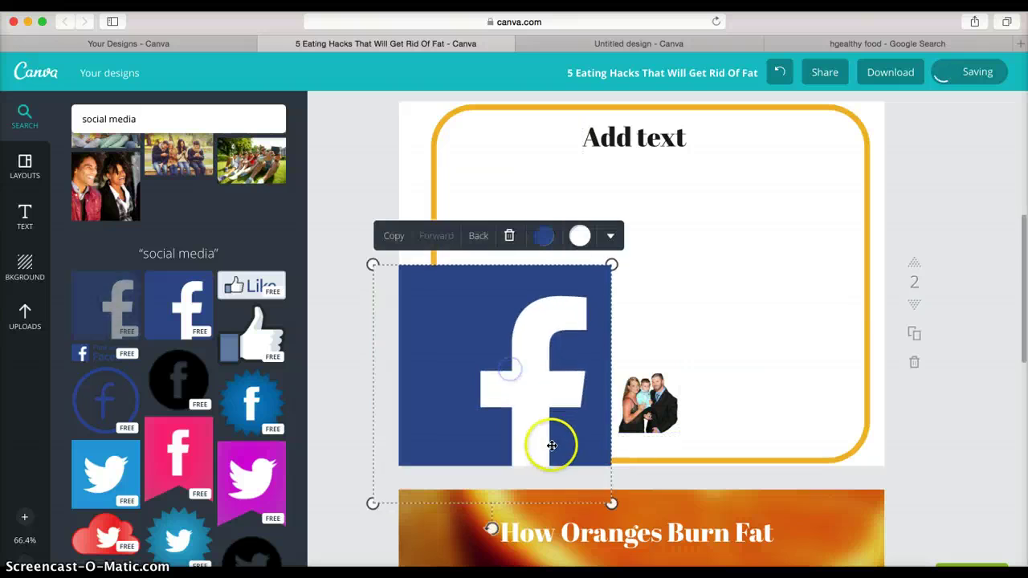
left_click_drag(612, 504, 507, 432)
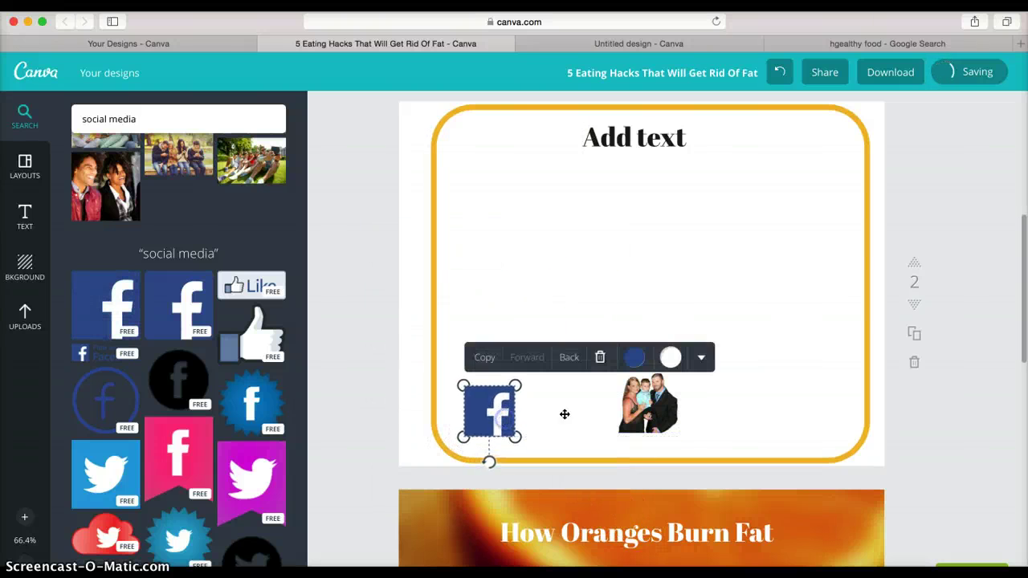
left_click(736, 273)
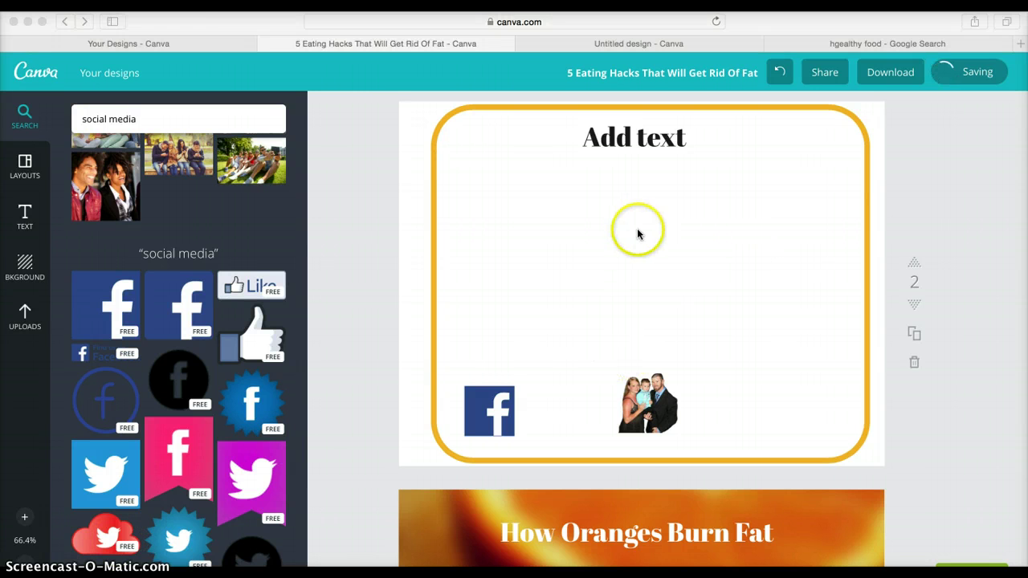
- Give the rounded box a blue outline after briefly trying red and yellow
left_click(846, 119)
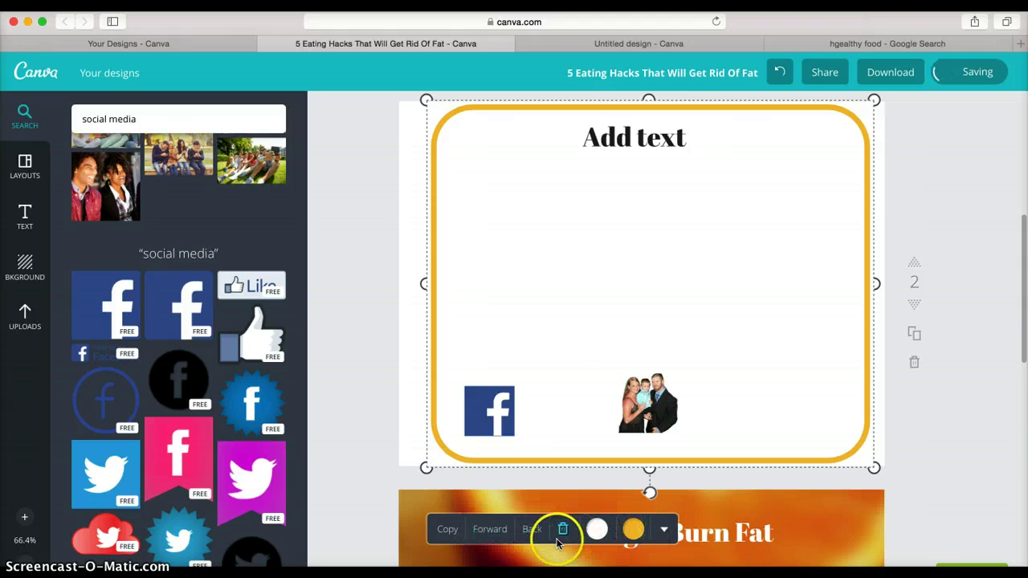
left_click(632, 530)
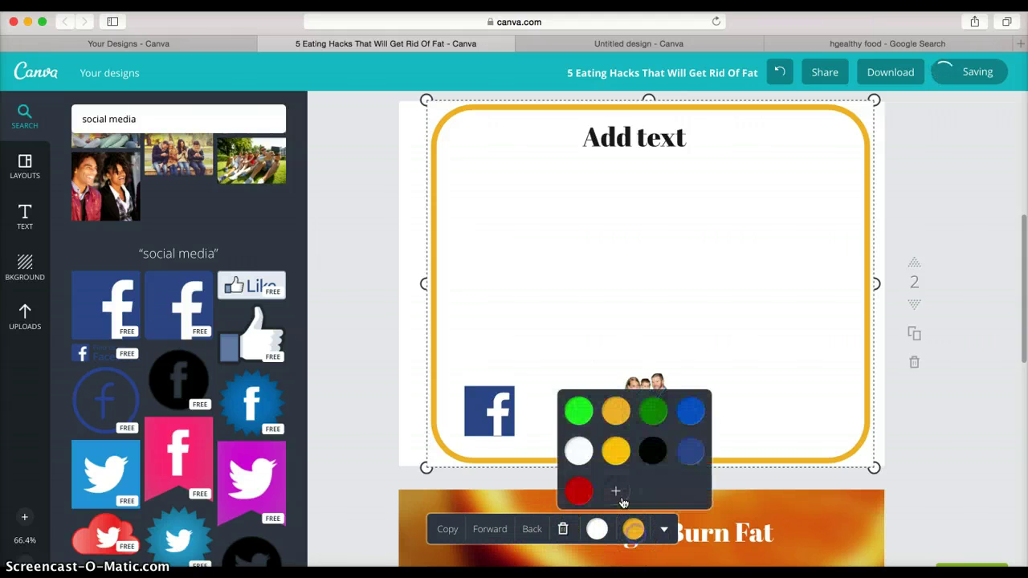
left_click(579, 492)
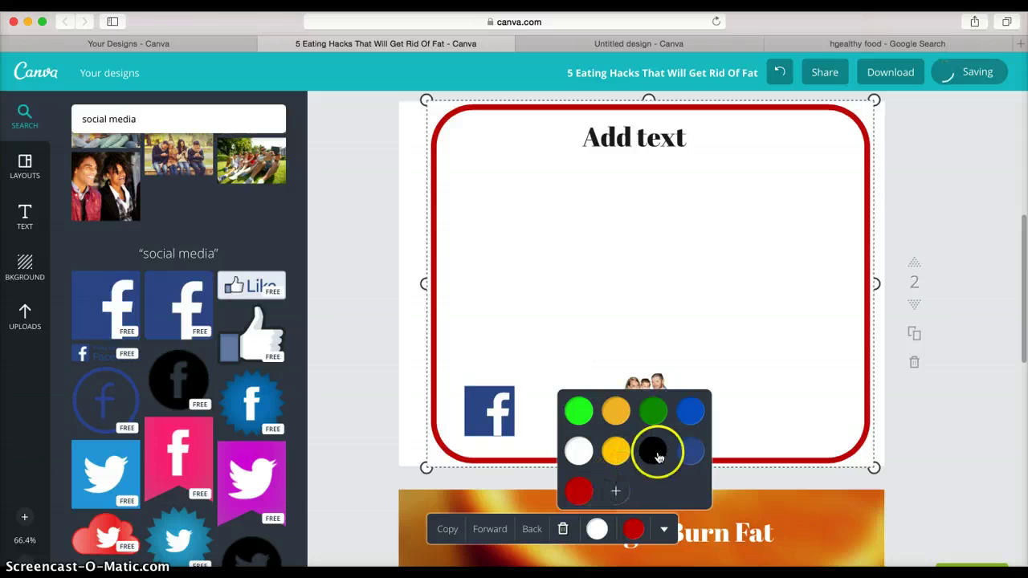
left_click(690, 415)
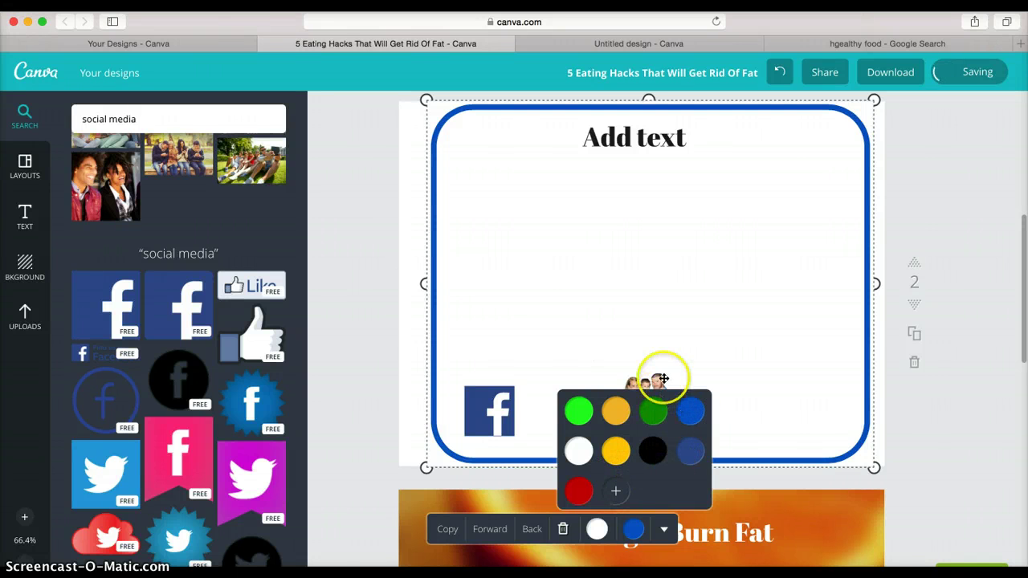
left_click(617, 451)
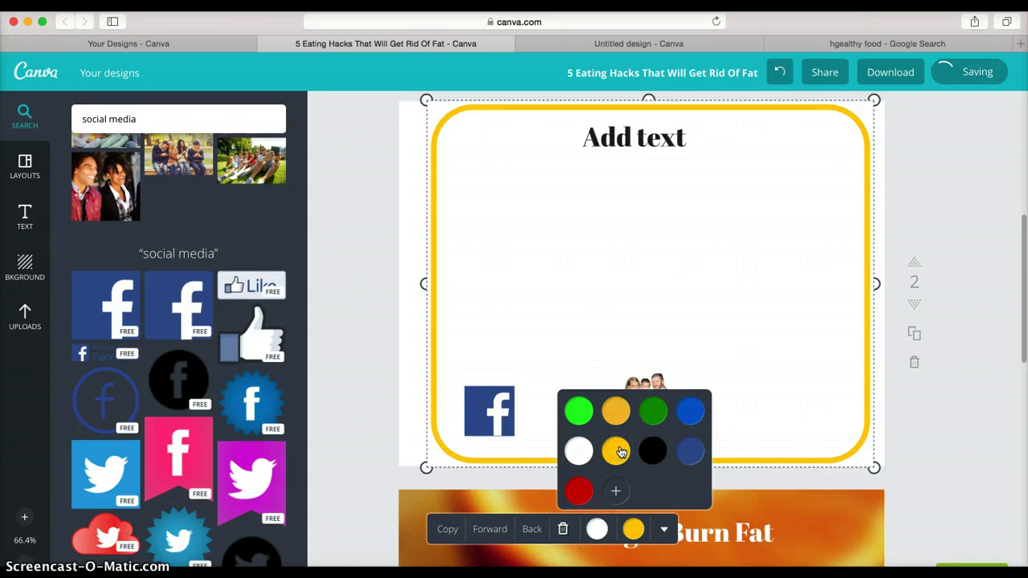
left_click(690, 411)
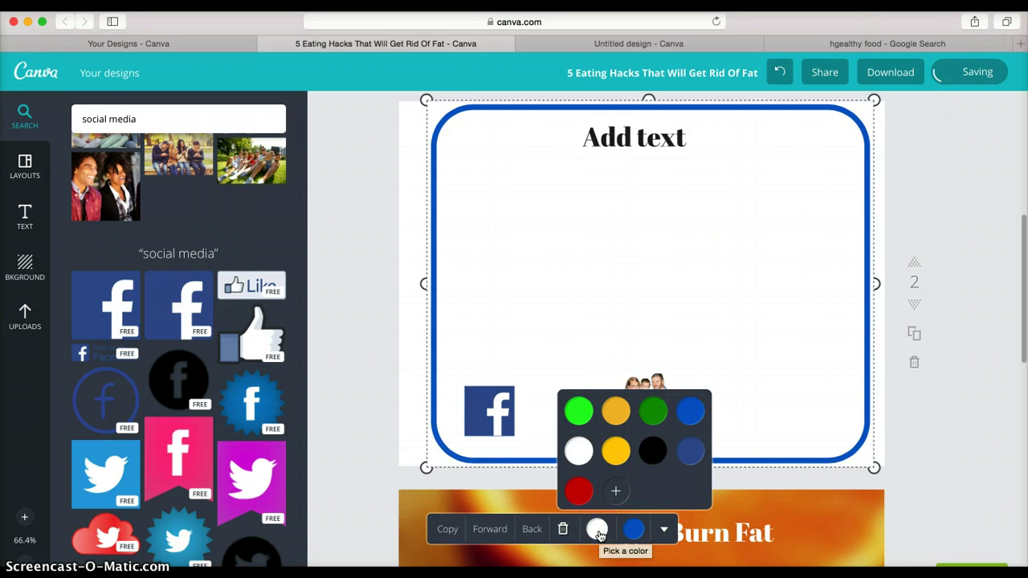
- Fill the rounded box with orange from the custom colour wheel
left_click(597, 529)
left_click(538, 488)
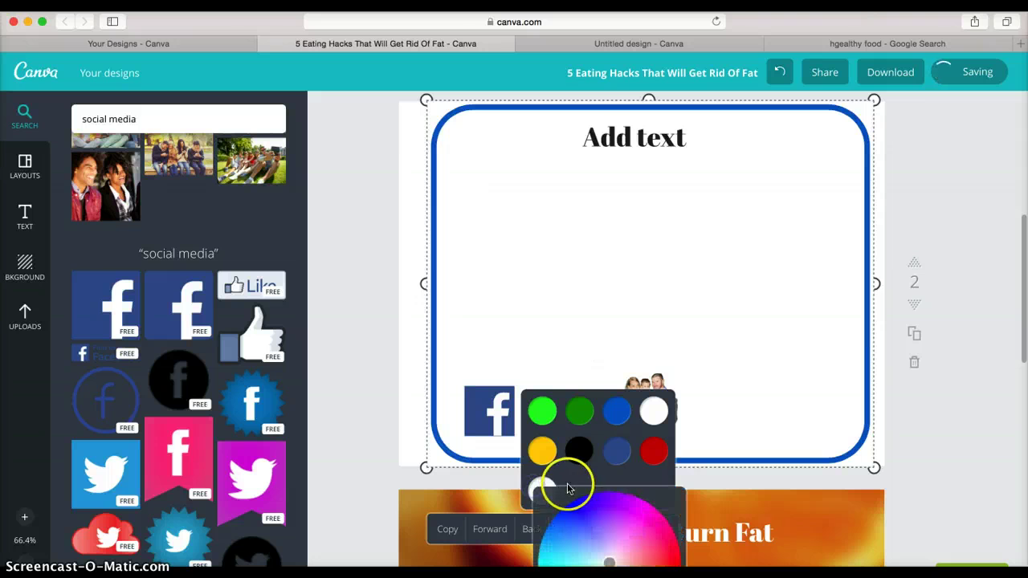
scroll(610, 474, "down", 4)
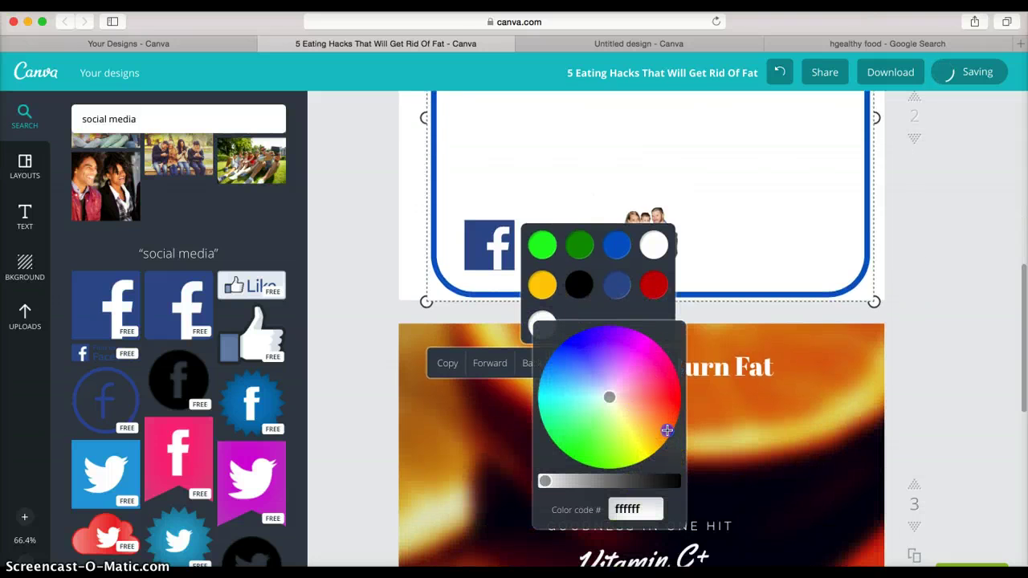
left_click(666, 431)
left_click(908, 326)
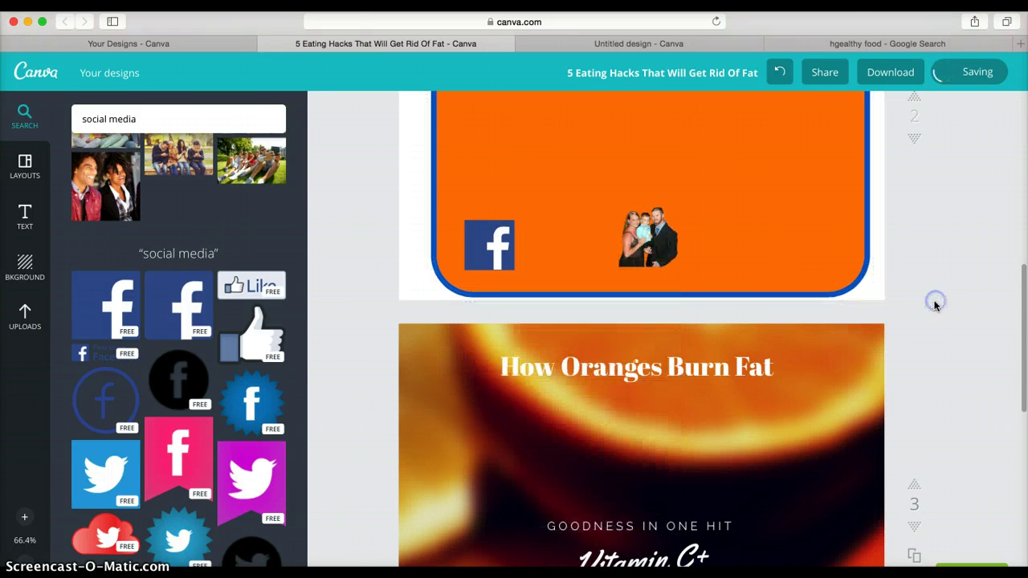
scroll(862, 321, "up", 5)
scroll(866, 327, "down", 1)
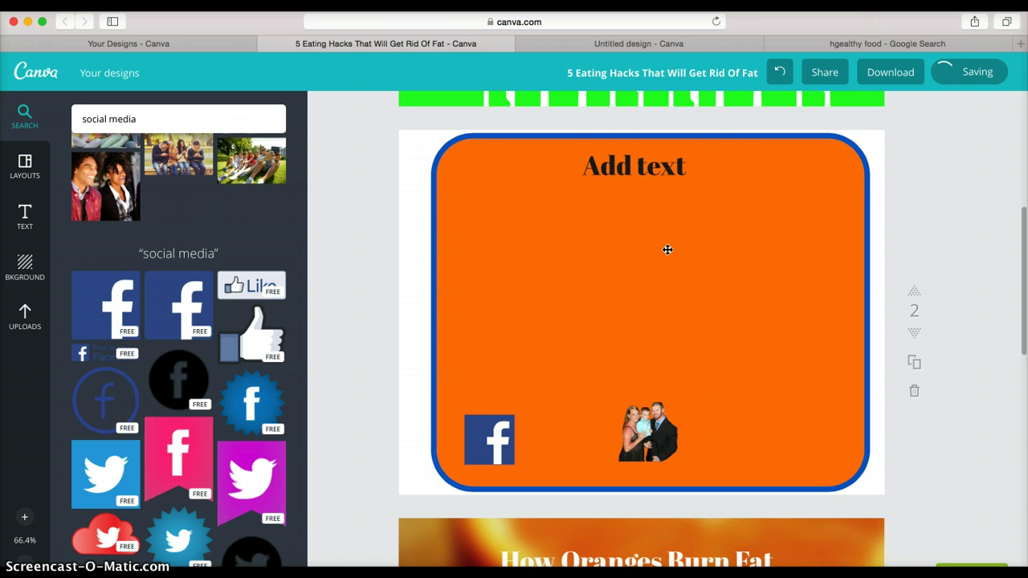
- Scroll the canvas to review page 2's orange box with the Facebook icon and family photo
scroll(709, 299, "up", 5)
scroll(553, 280, "down", 8)
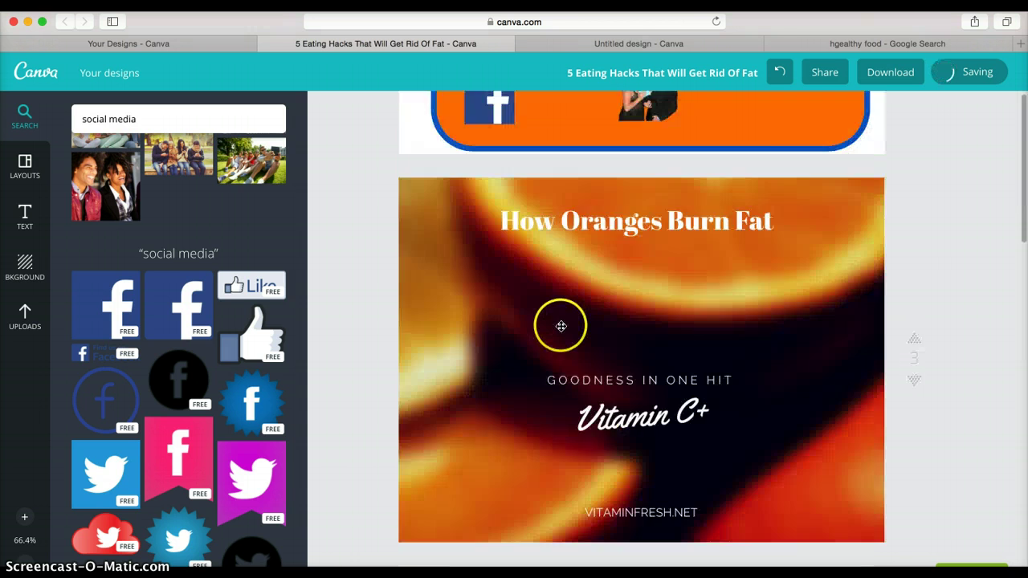
scroll(580, 312, "up", 8)
scroll(580, 312, "down", 4)
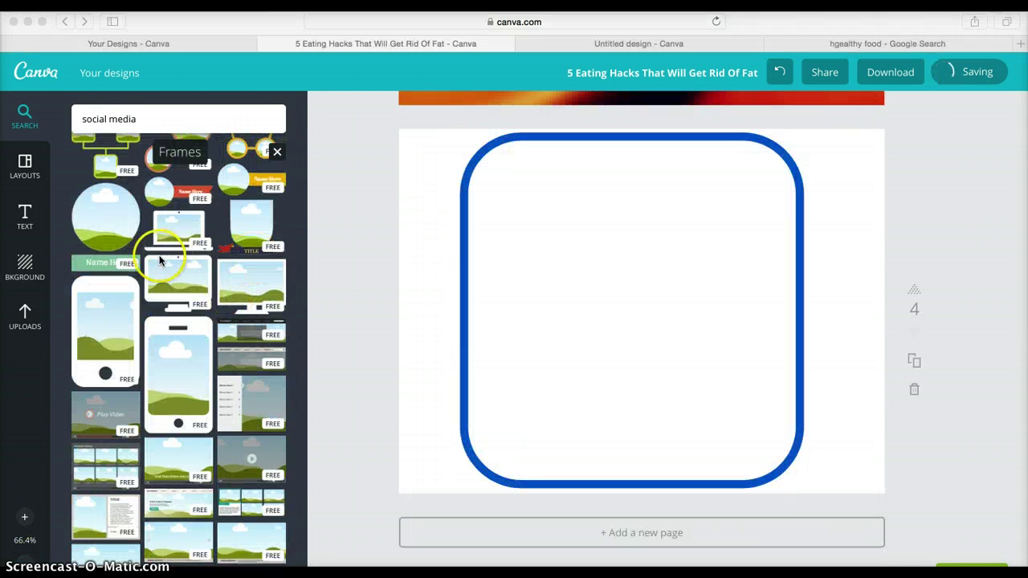
- Add the phone mockup frame from Frames to page 4's rounded box
scroll(158, 262, "up", 5)
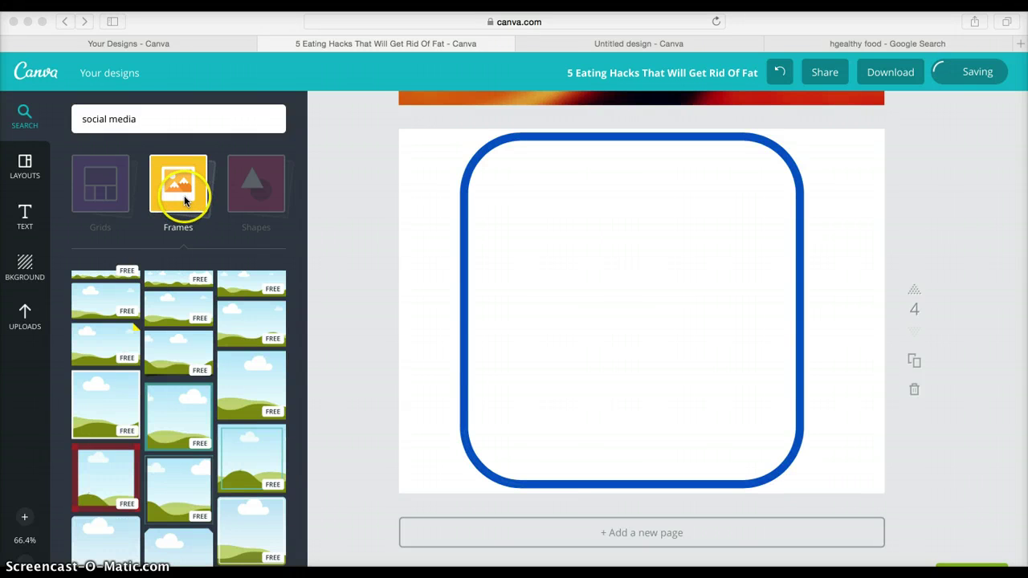
scroll(176, 321, "down", 15)
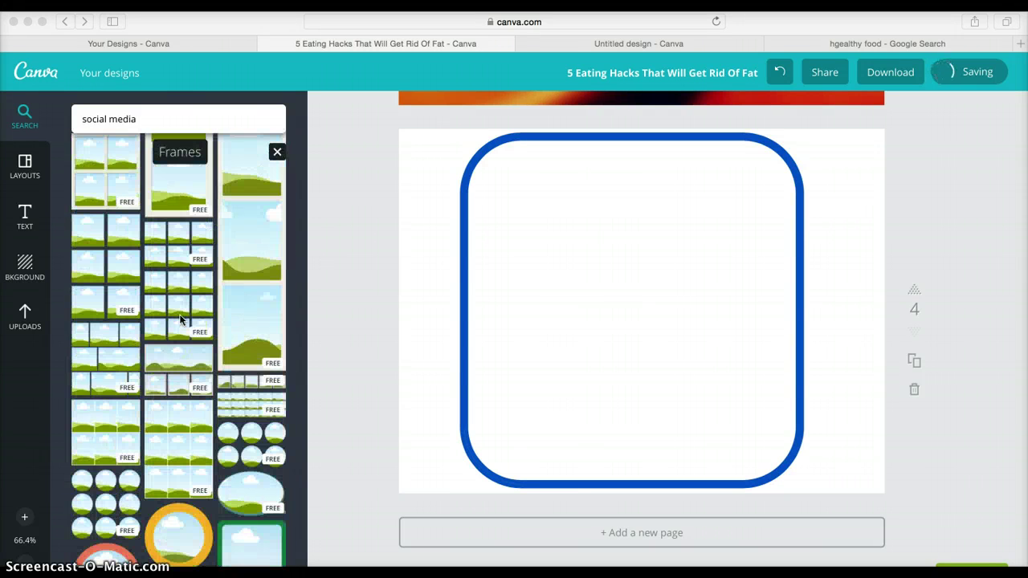
scroll(179, 319, "down", 15)
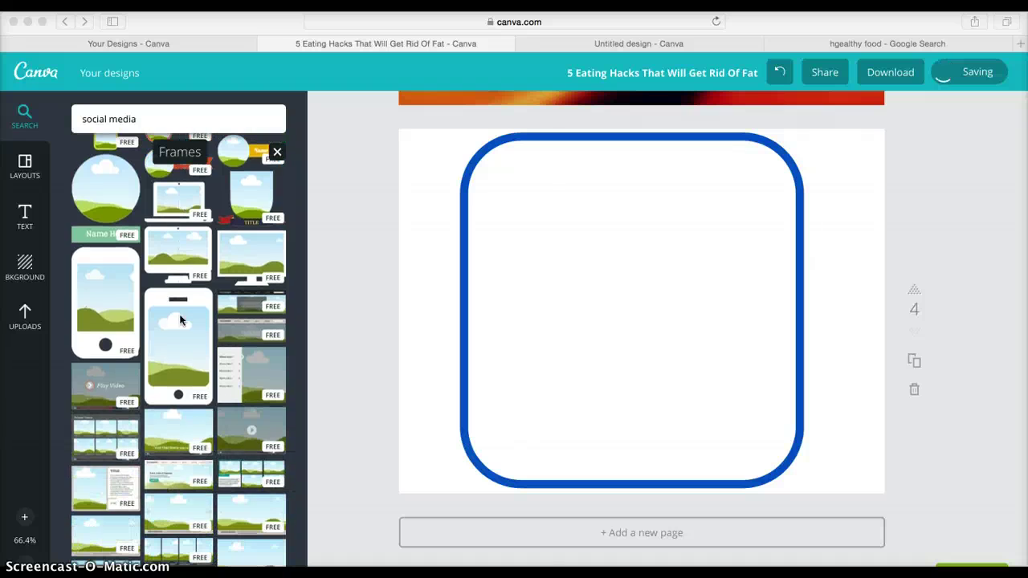
left_click(176, 343)
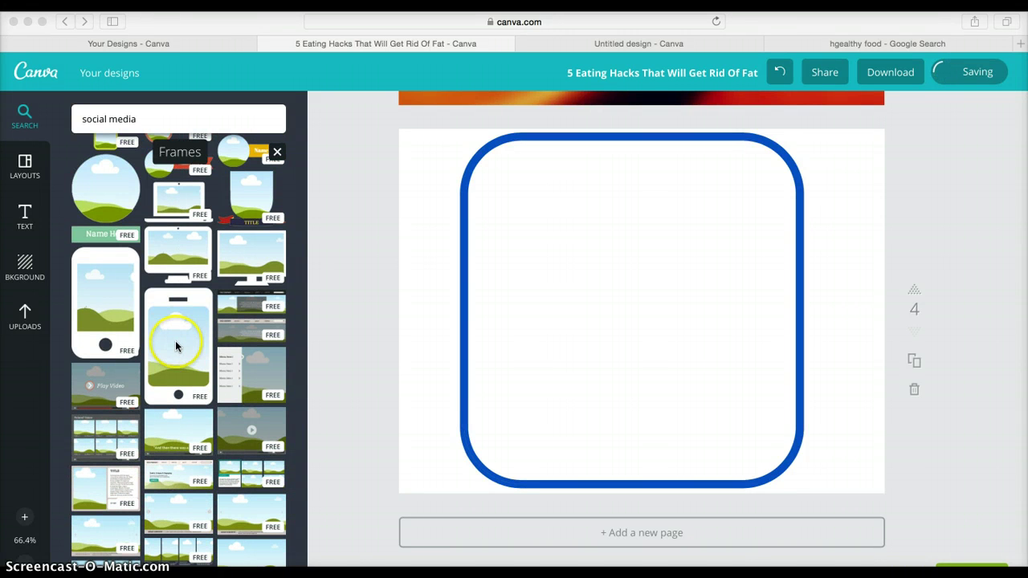
left_click(177, 346)
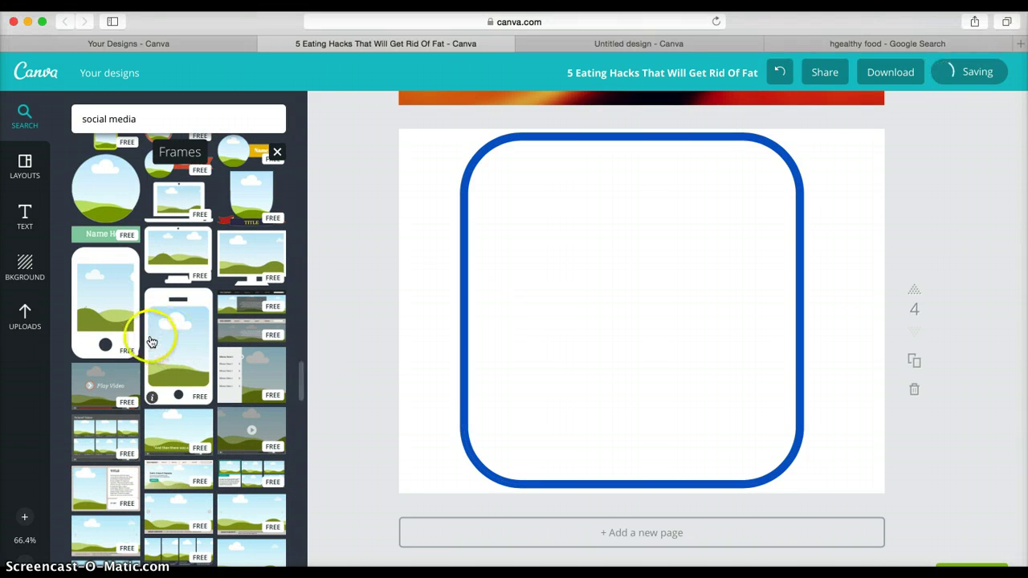
left_click(178, 338)
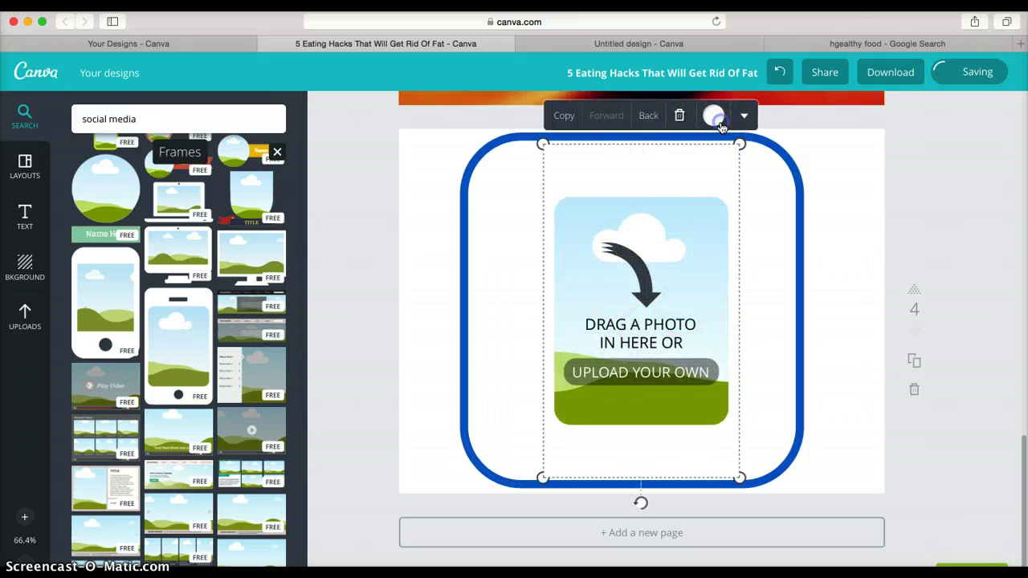
- Make the phone mockup frame black
left_click(713, 115)
left_click(731, 195)
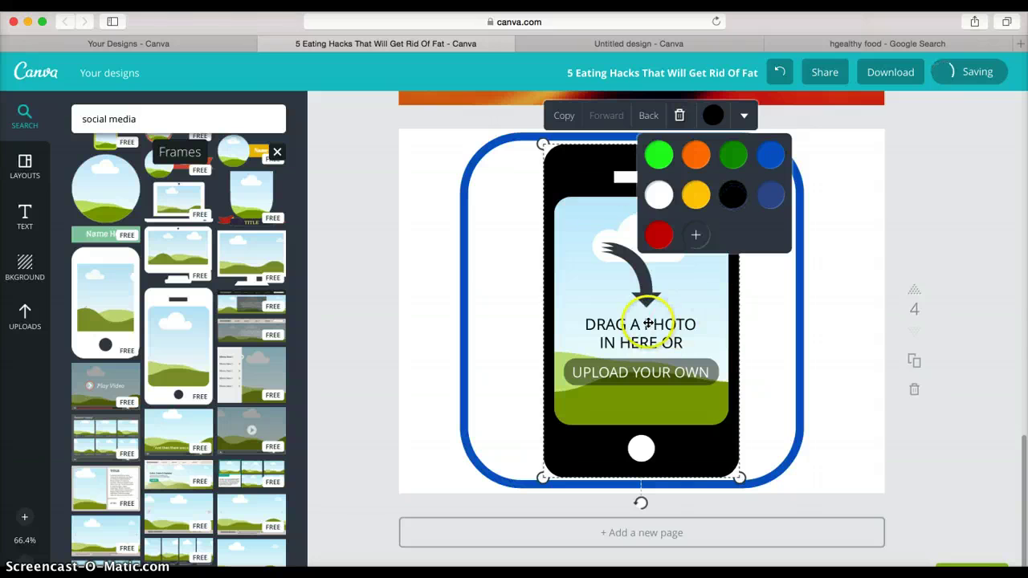
left_click(365, 331)
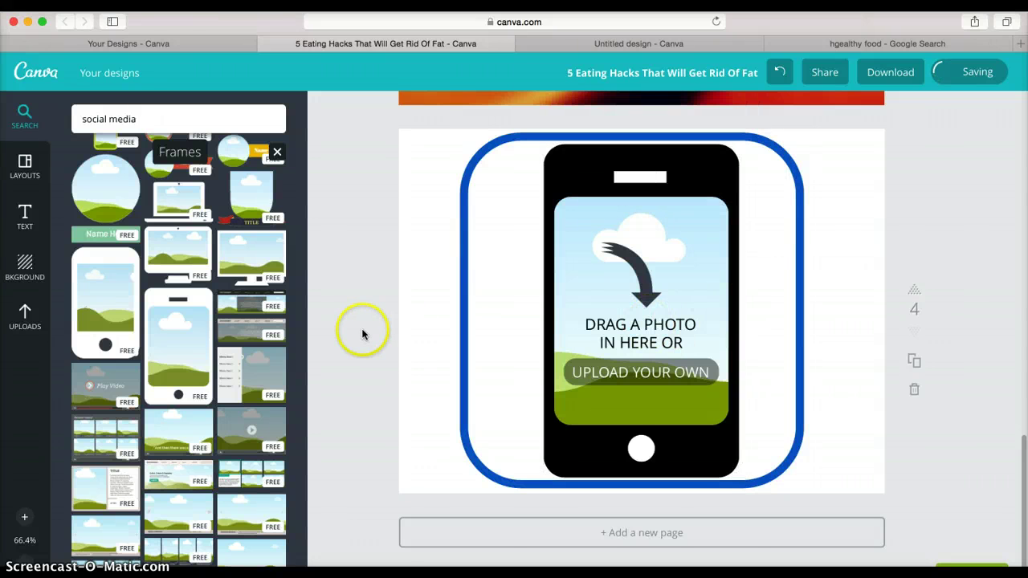
- Drop the uploaded family photo into the phone frame
left_click(25, 330)
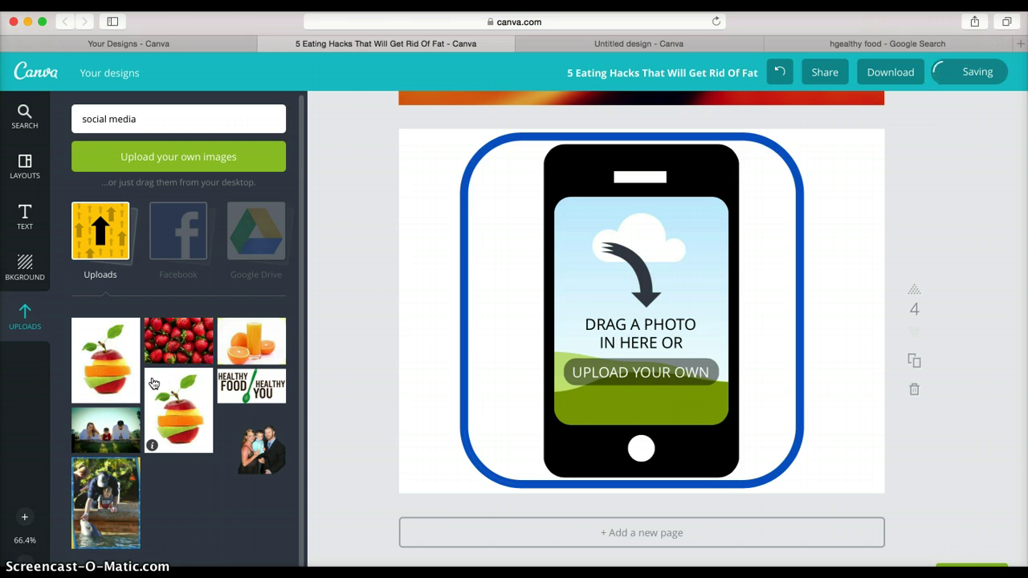
scroll(153, 384, "down", 1)
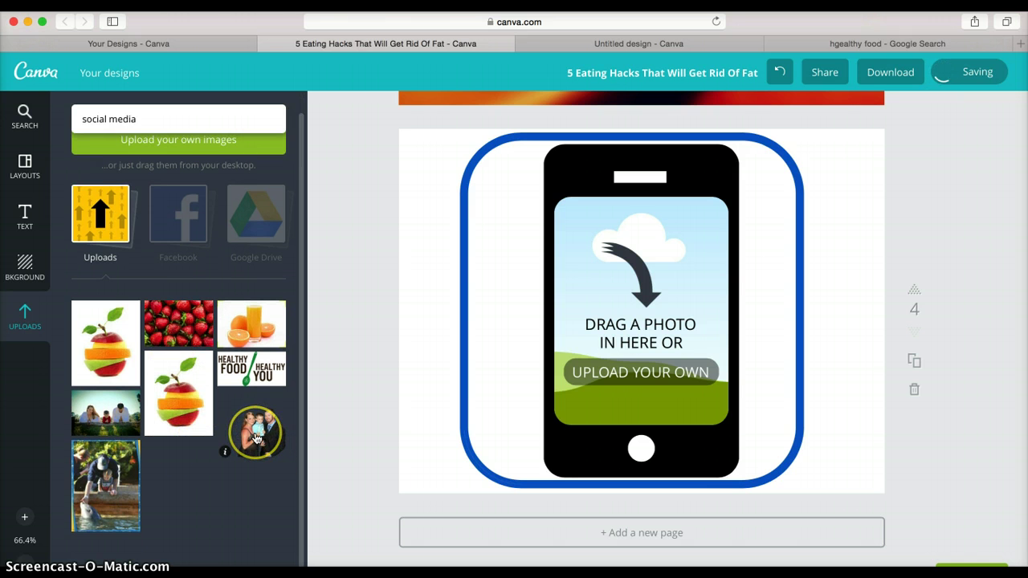
left_click_drag(255, 437, 595, 343)
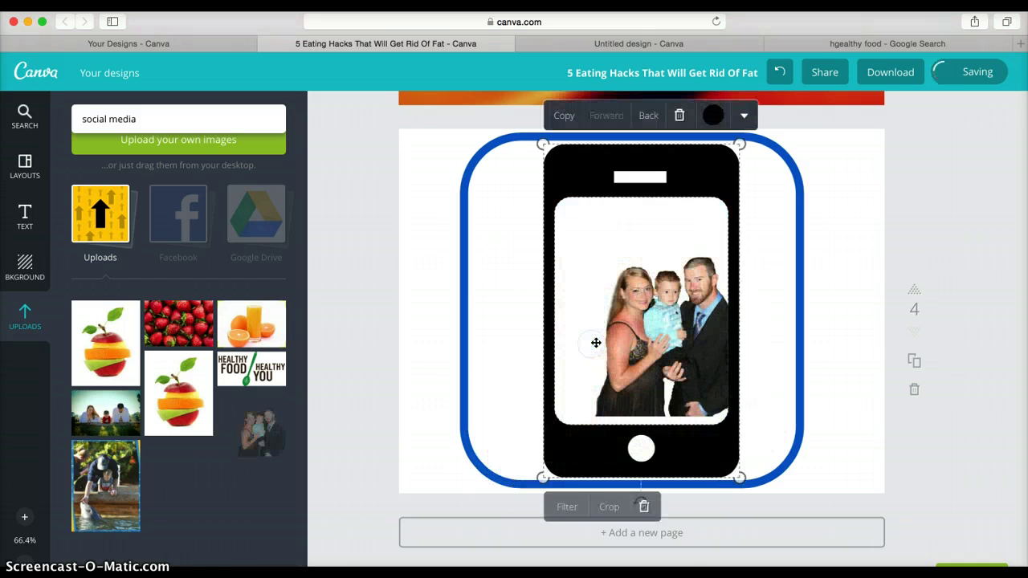
- Shrink the phone frame to a small mockup and move it toward the box's left side
mouse_move(670, 349)
left_mouse_down()
mouse_move(646, 351)
mouse_move(661, 351)
left_mouse_up()
left_click(646, 350)
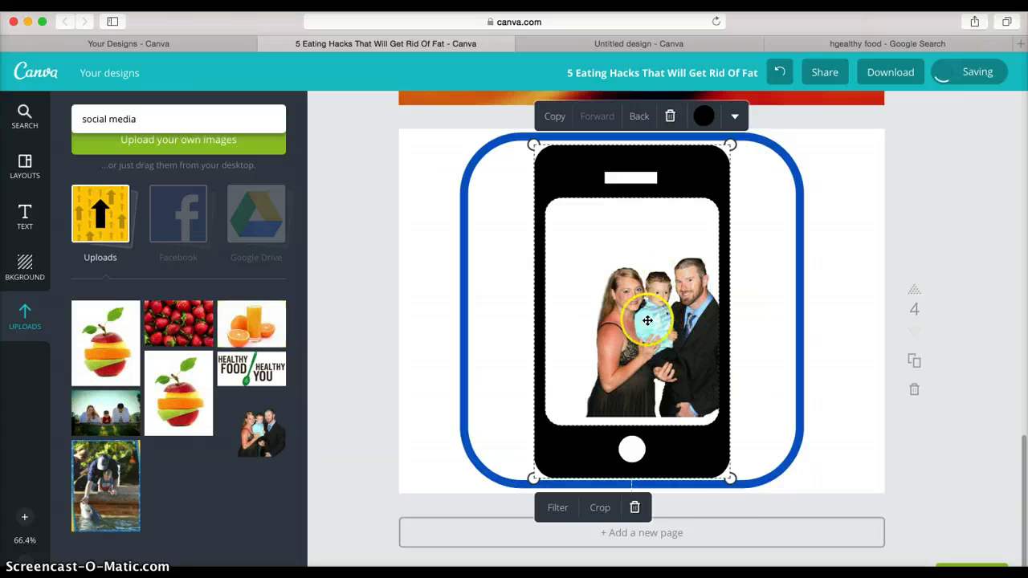
left_click_drag(728, 477, 658, 355)
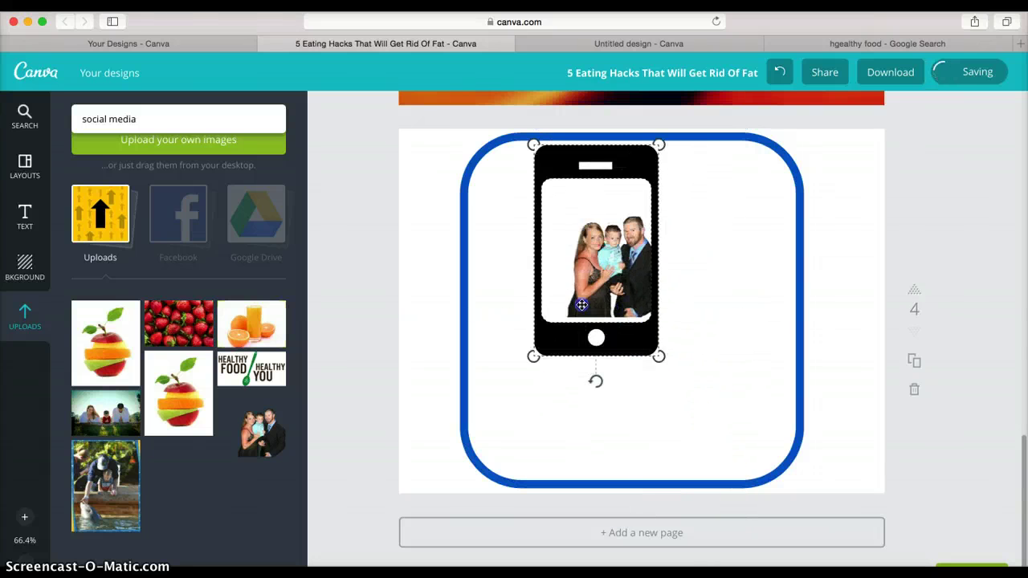
left_click_drag(581, 305, 530, 254)
left_click_drag(536, 185, 532, 399)
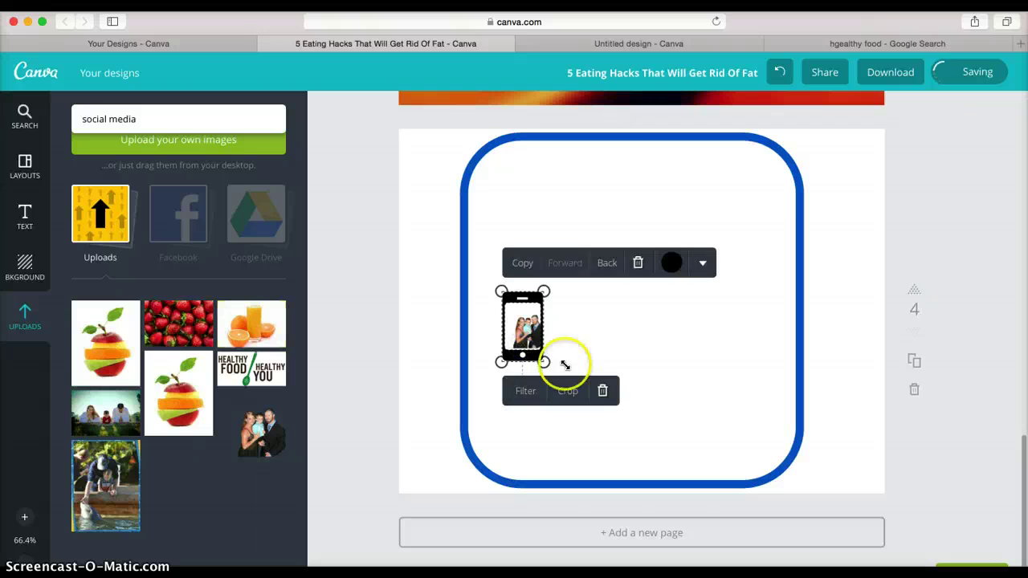
- Choose Link from the phone frame's options, then return to the social media search results
left_click(700, 265)
left_click(681, 291)
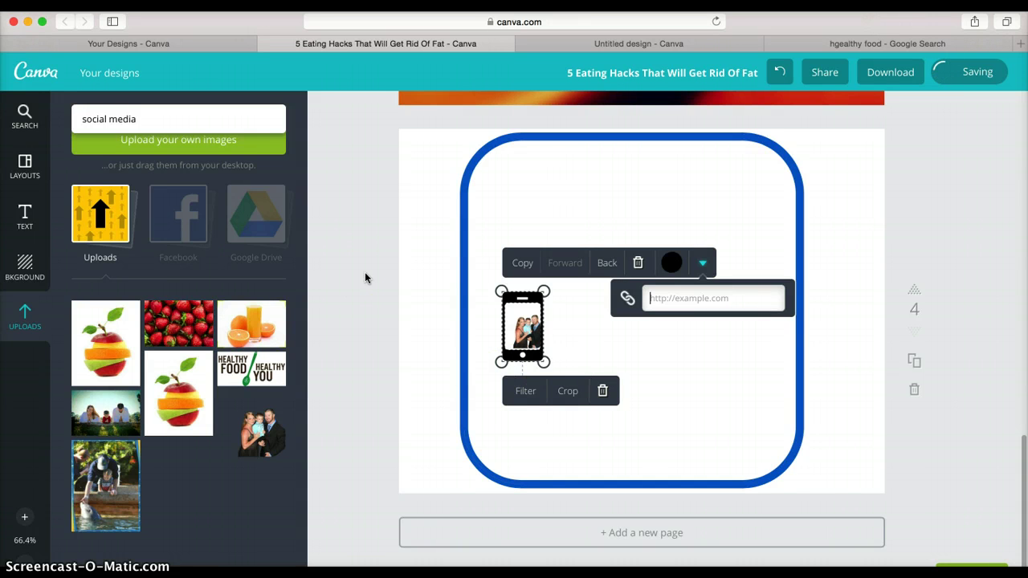
scroll(160, 253, "up", 2)
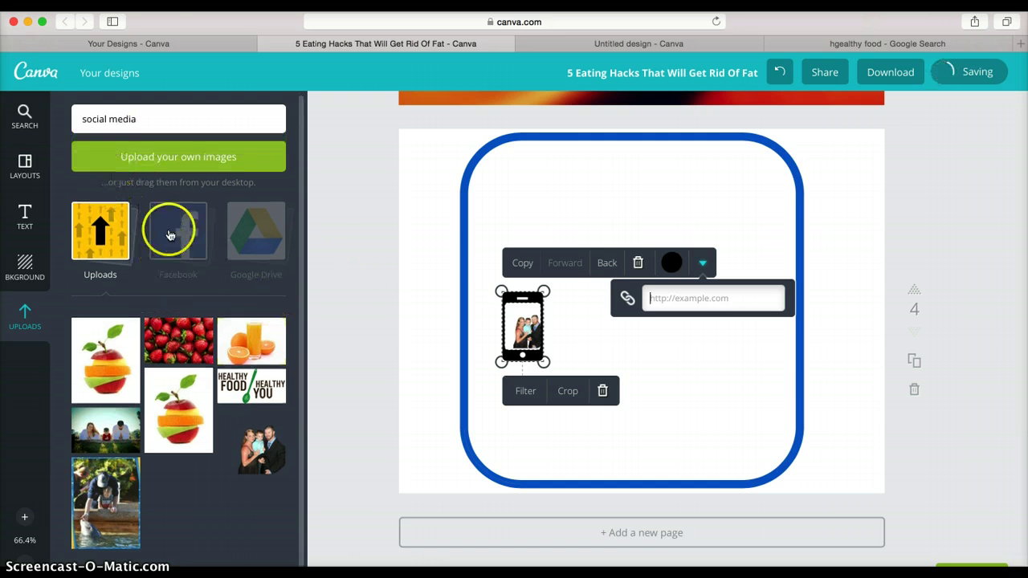
left_click(154, 120)
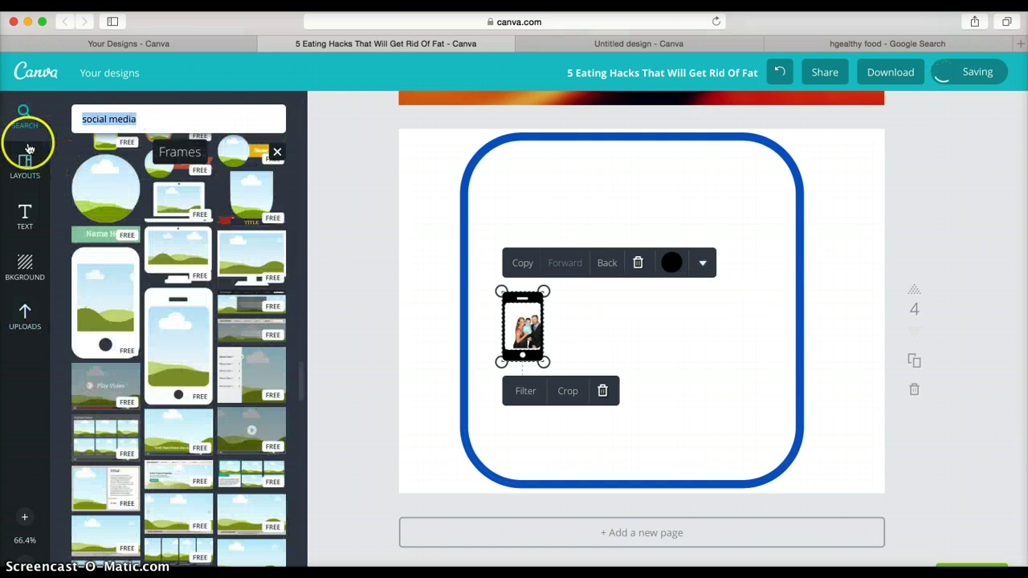
- Clear the search, browse Illustrations, then show the Lines collection of dividers and connectors
left_click(35, 126)
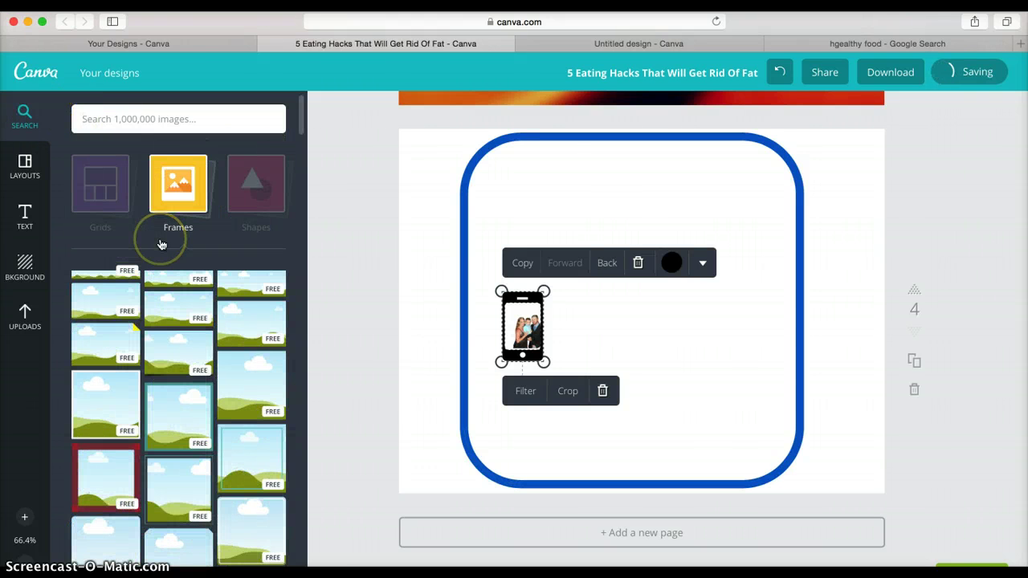
left_click(177, 245)
left_click(197, 240)
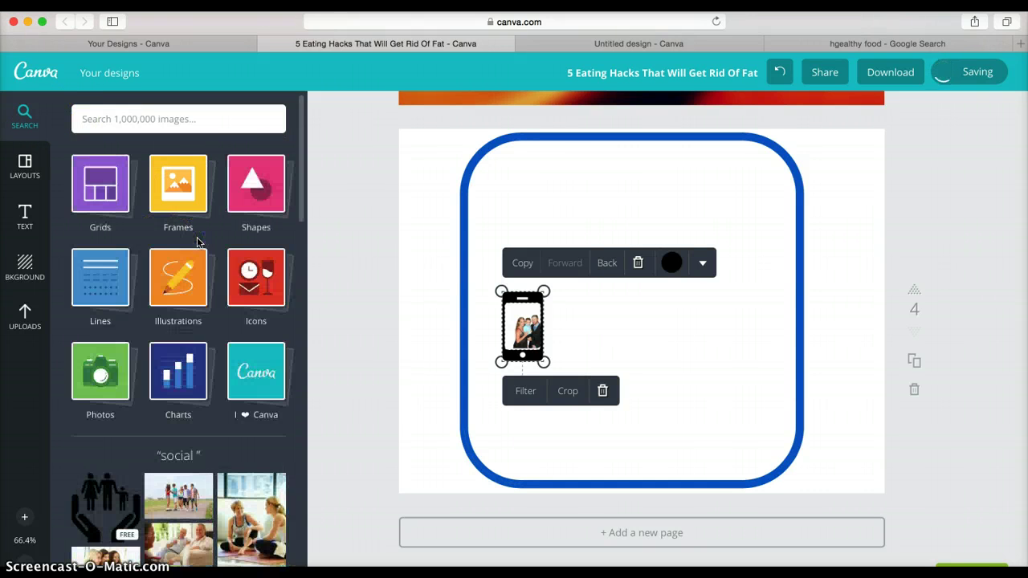
left_click(188, 285)
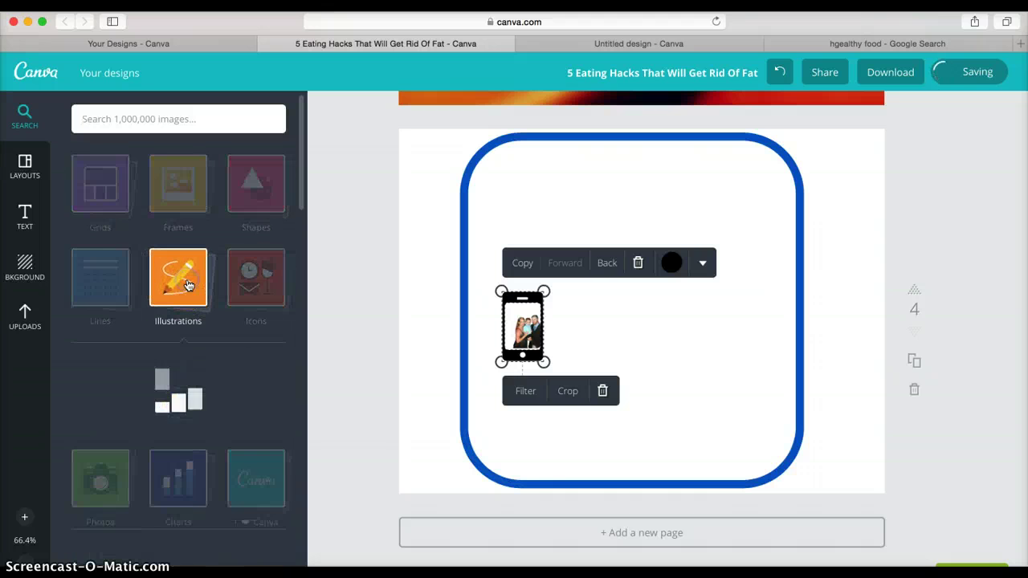
scroll(191, 283, "down", 3)
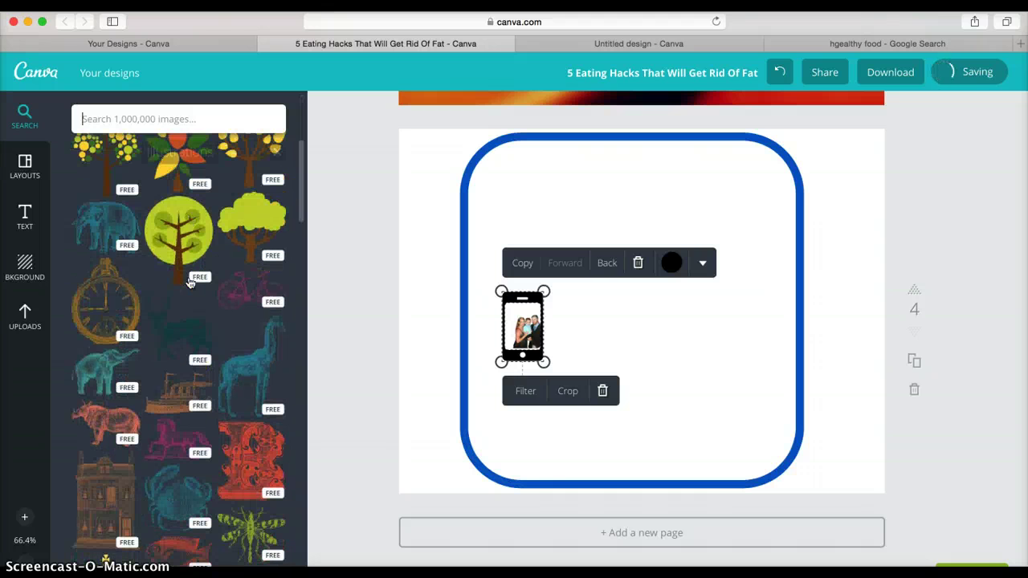
scroll(174, 275, "down", 1)
scroll(174, 277, "down", 5)
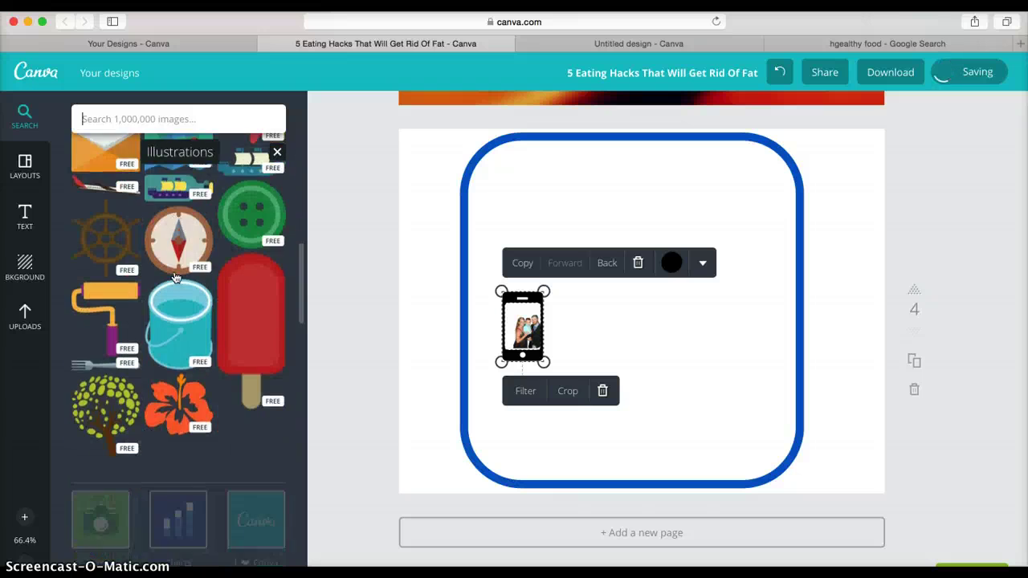
scroll(175, 277, "up", 15)
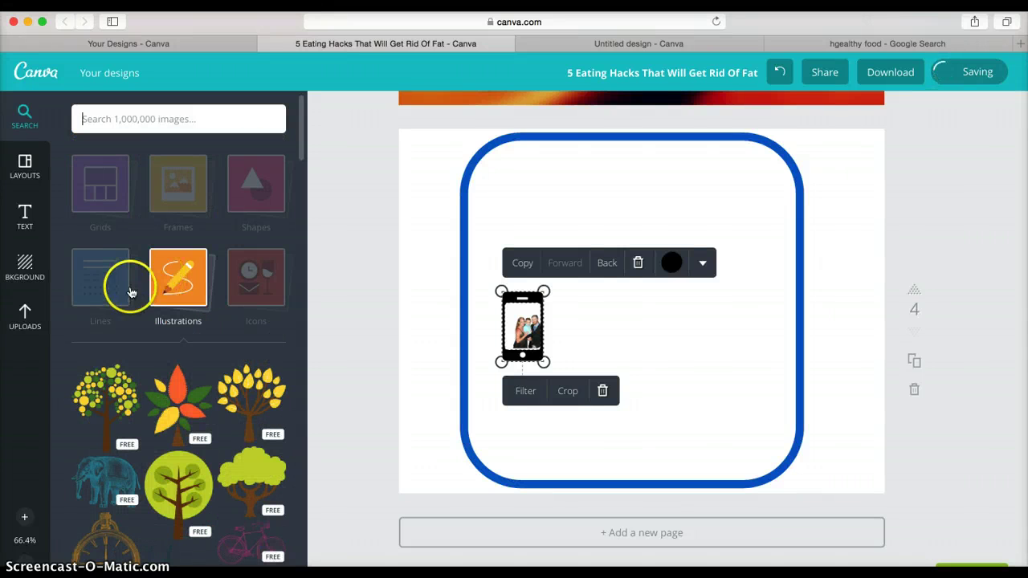
left_click(106, 286)
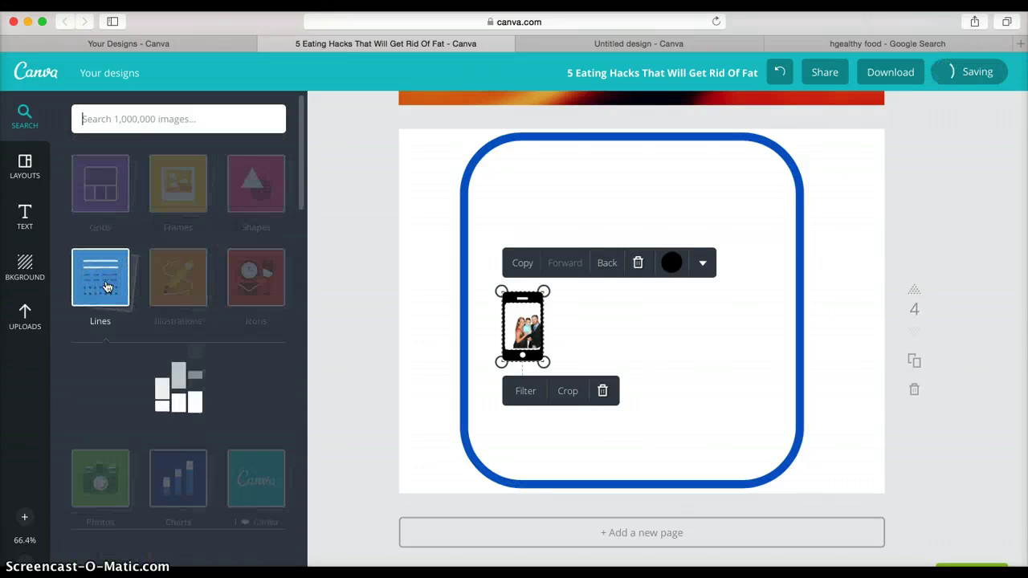
scroll(161, 333, "down", 1)
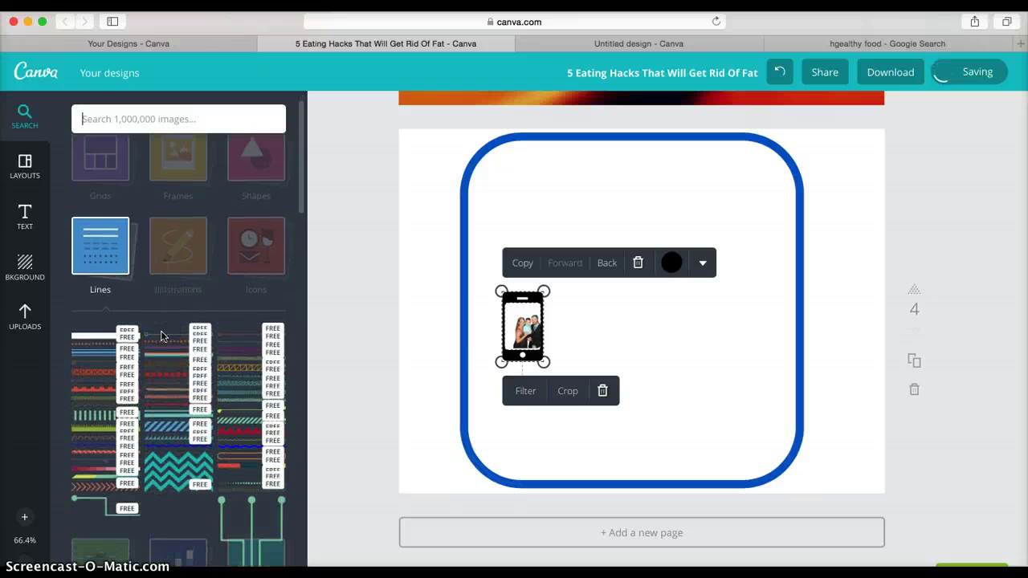
scroll(163, 337, "down", 2)
scroll(471, 345, "up", 15)
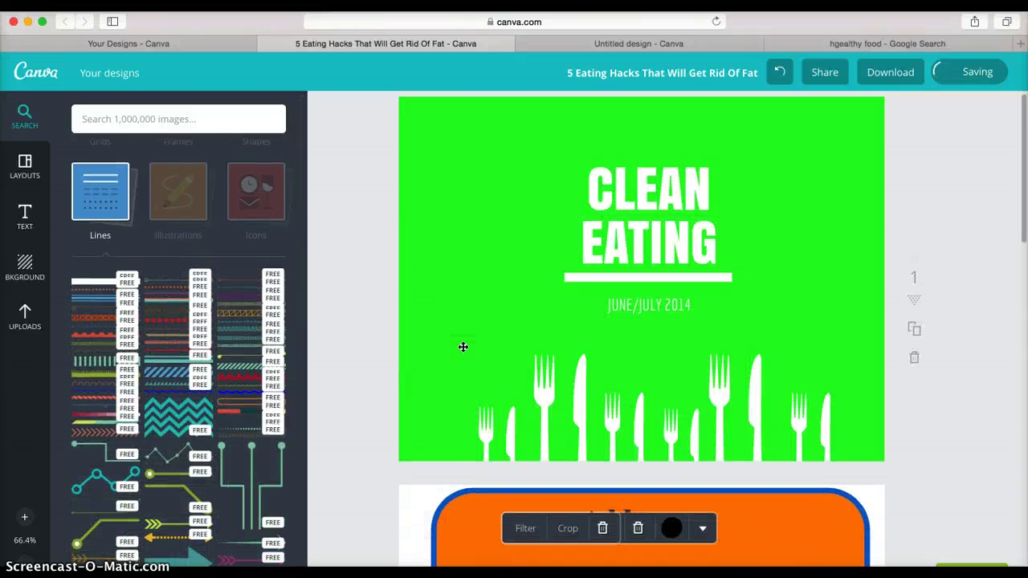
scroll(462, 347, "down", 10)
scroll(462, 346, "up", 4)
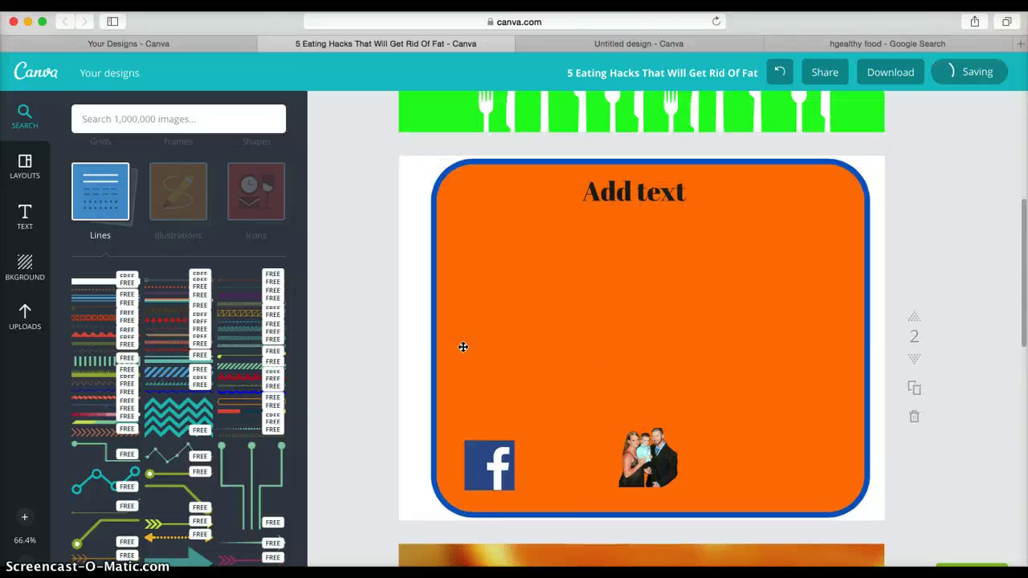
left_click(20, 218)
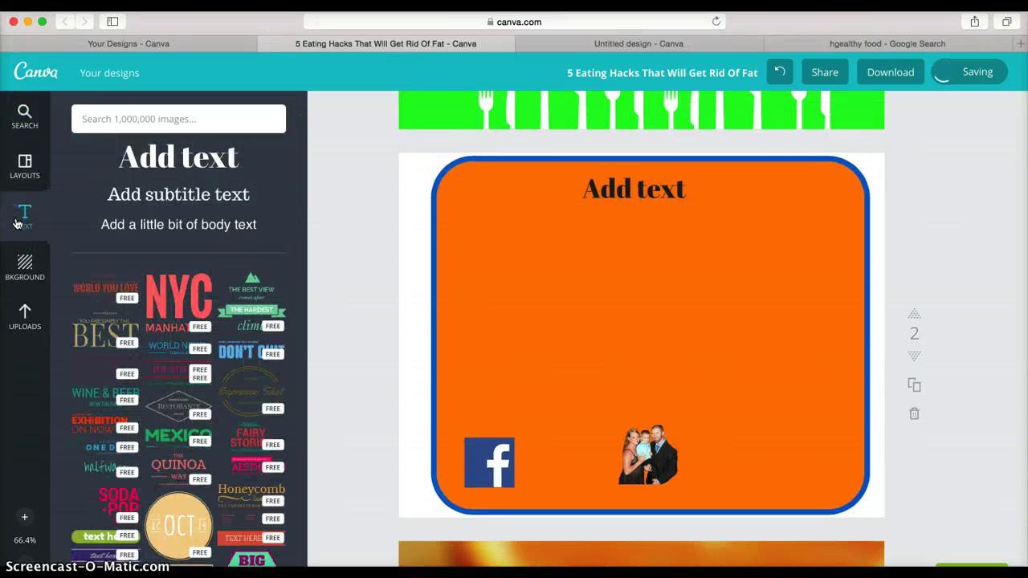
scroll(195, 362, "down", 2)
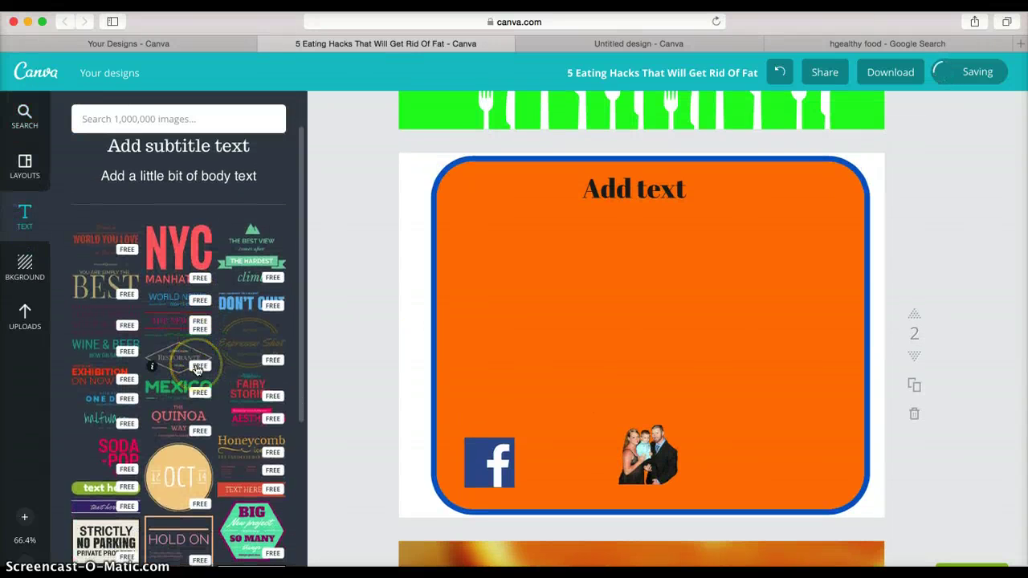
scroll(197, 369, "down", 4)
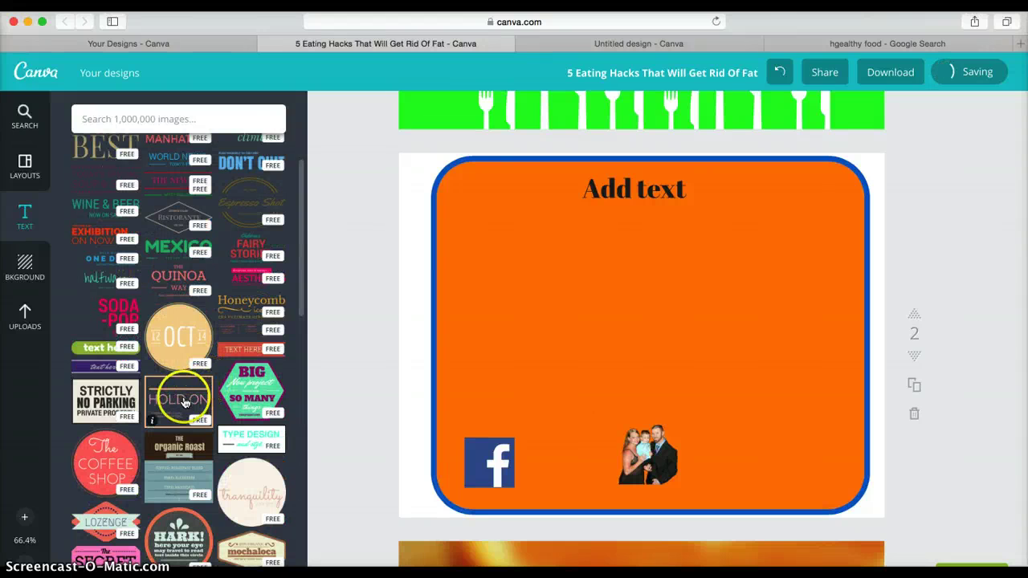
scroll(184, 402, "down", 2)
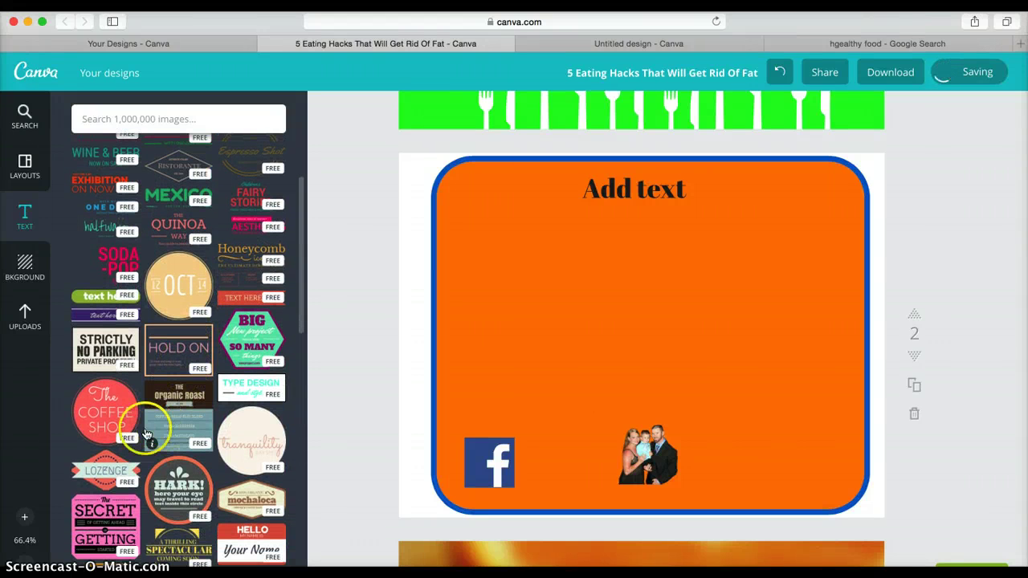
scroll(165, 377, "down", 6)
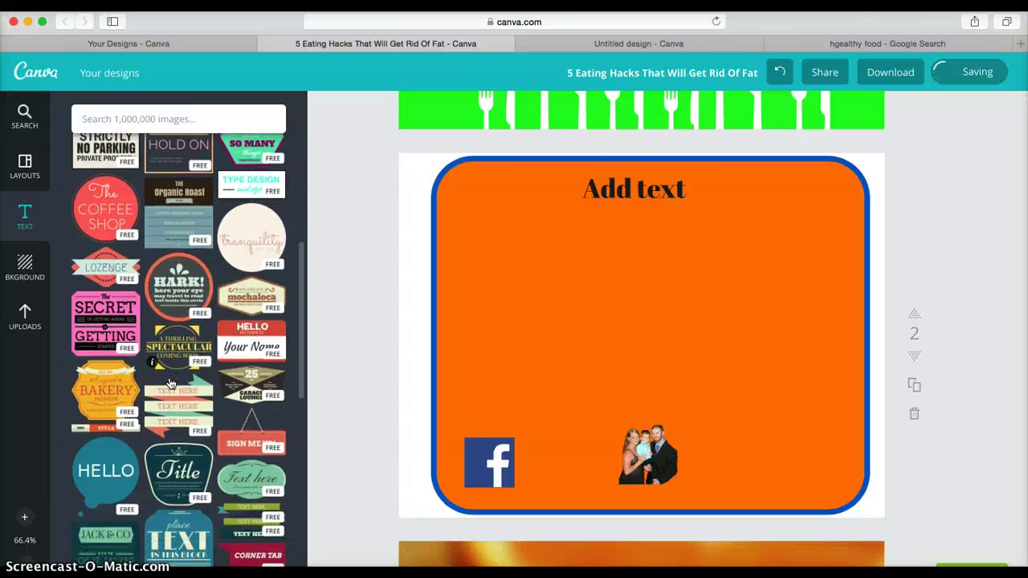
left_click(107, 324)
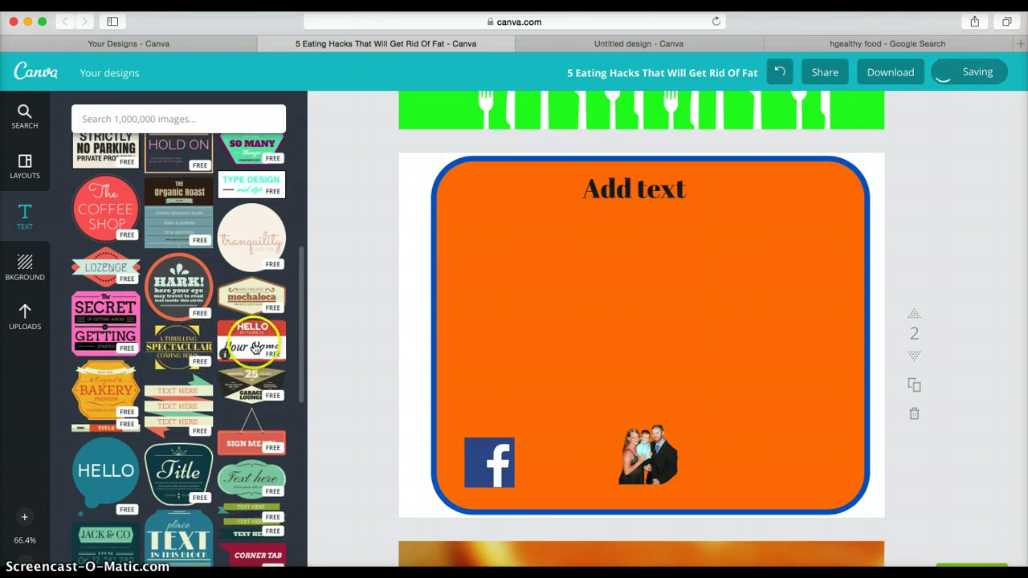
left_click_drag(251, 337, 610, 269)
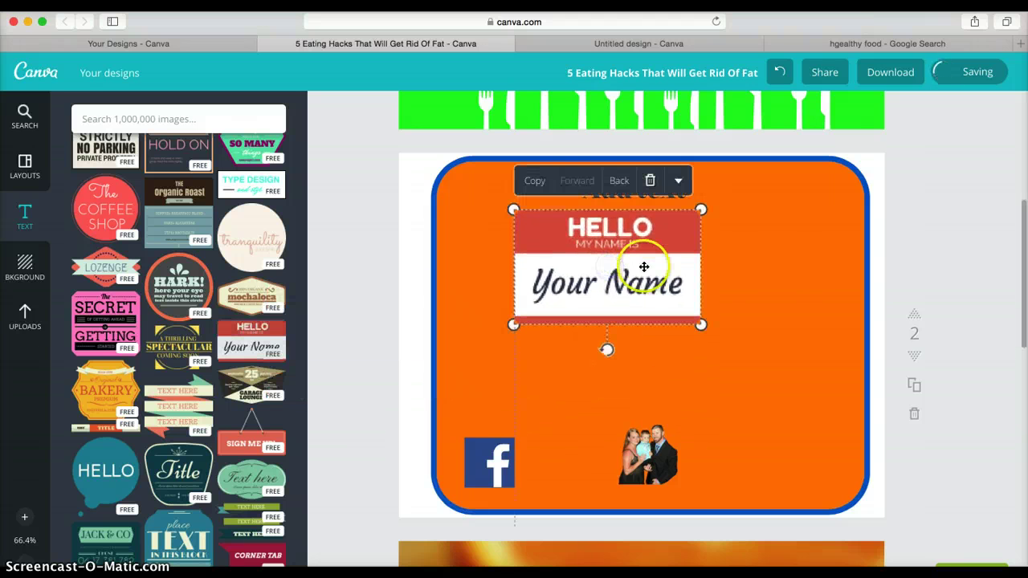
left_click(650, 181)
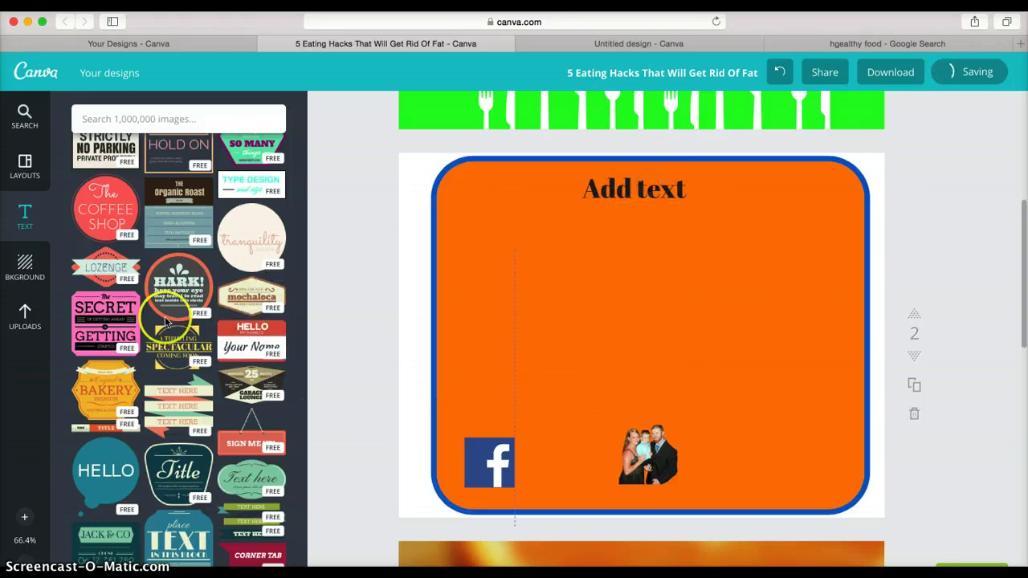
scroll(205, 393, "down", 3)
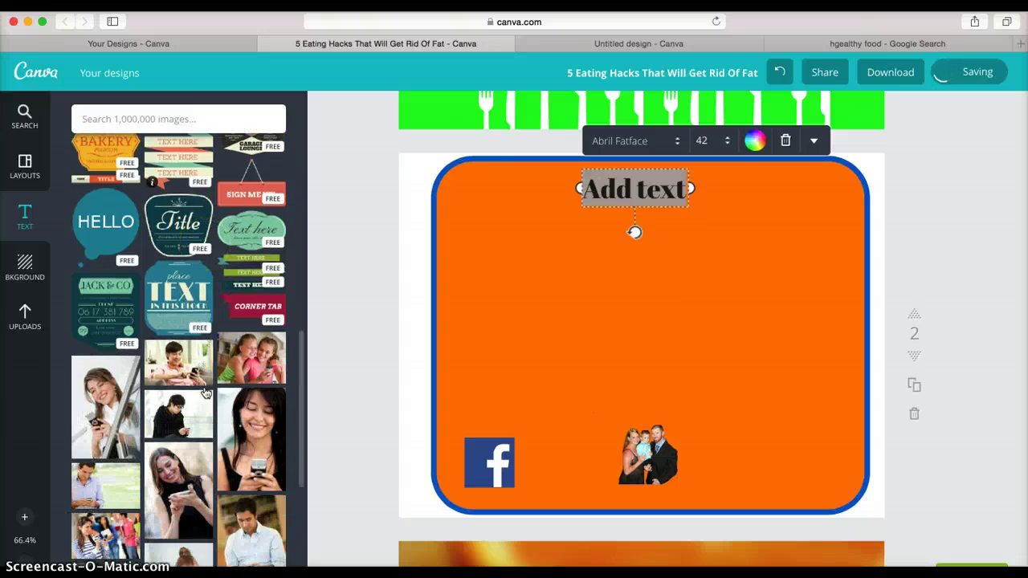
scroll(205, 393, "up", 10)
scroll(206, 394, "down", 1)
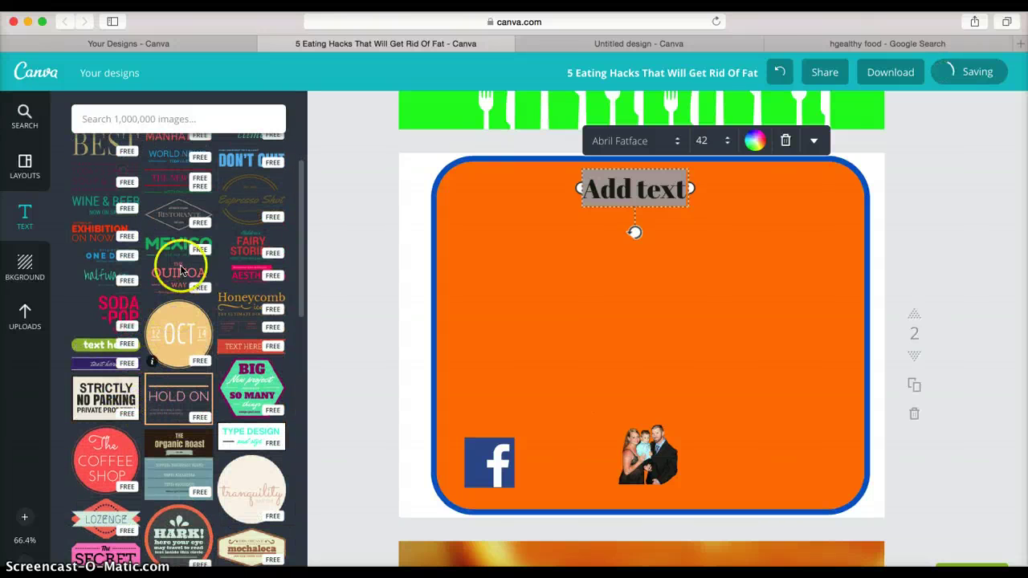
scroll(180, 271, "up", 3)
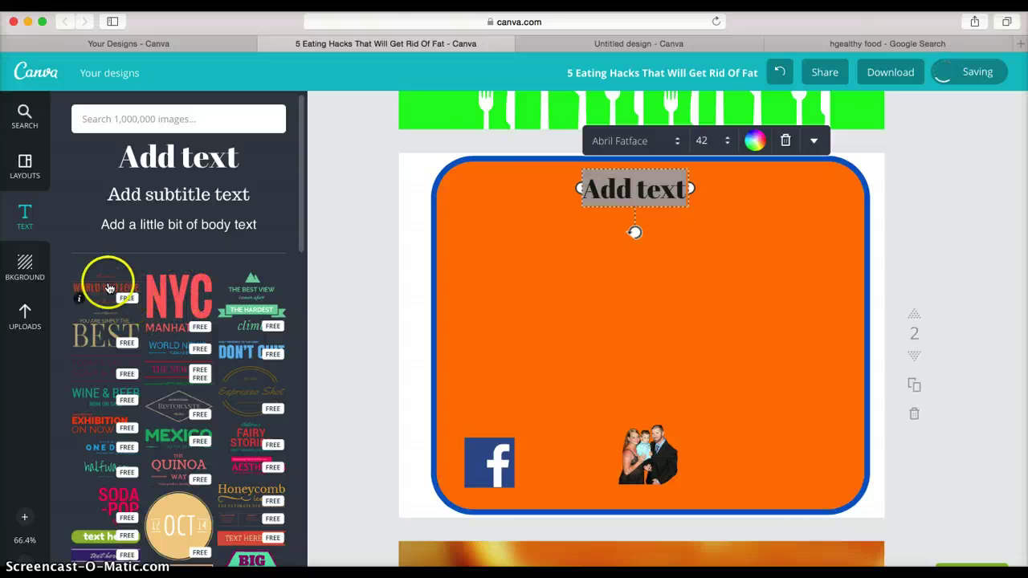
- Add the WORLD YOU LOVE text template to the card and change its top line to 'Who Is'
left_click_drag(105, 286, 398, 329)
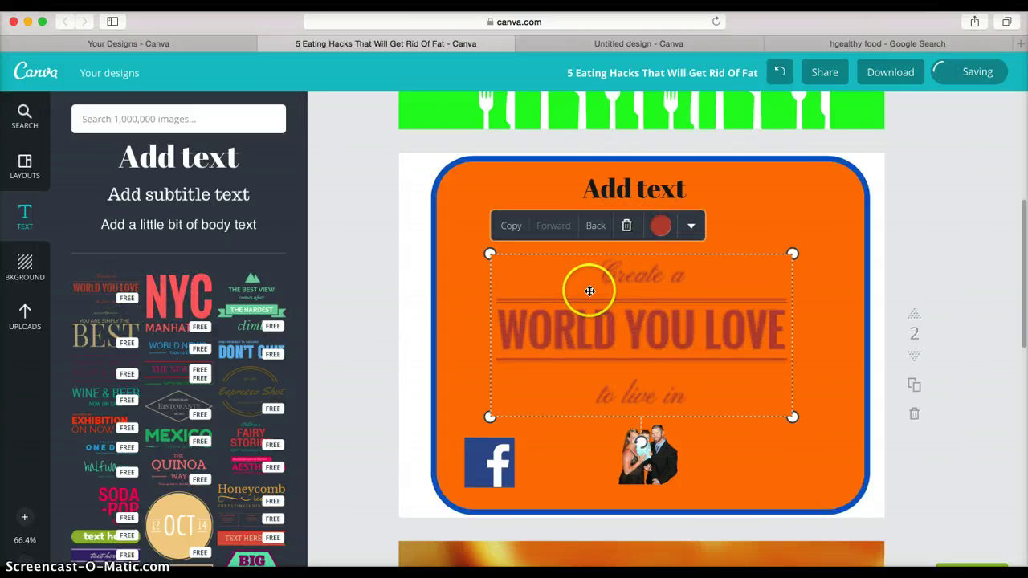
left_click(672, 281)
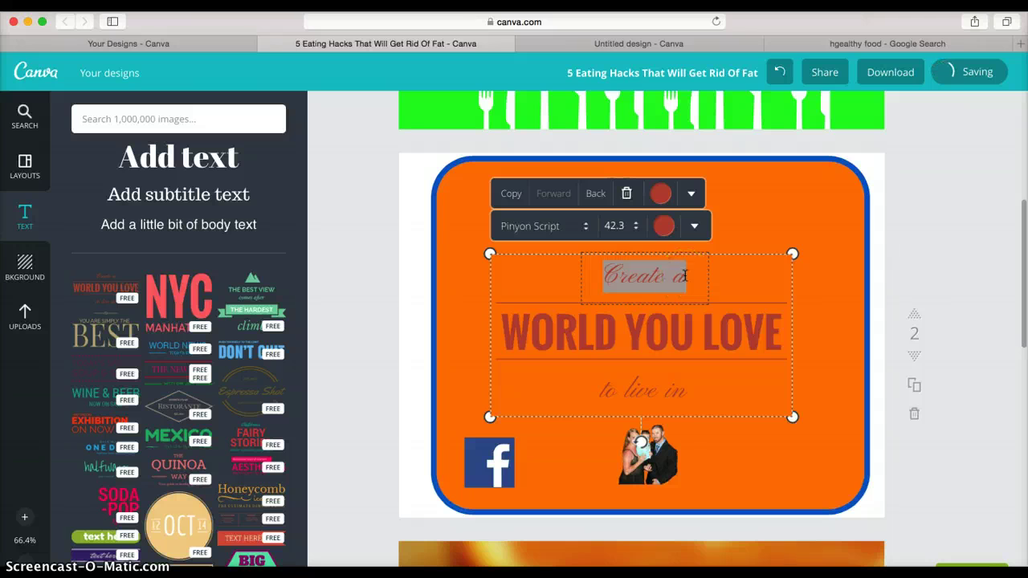
type("Who ")
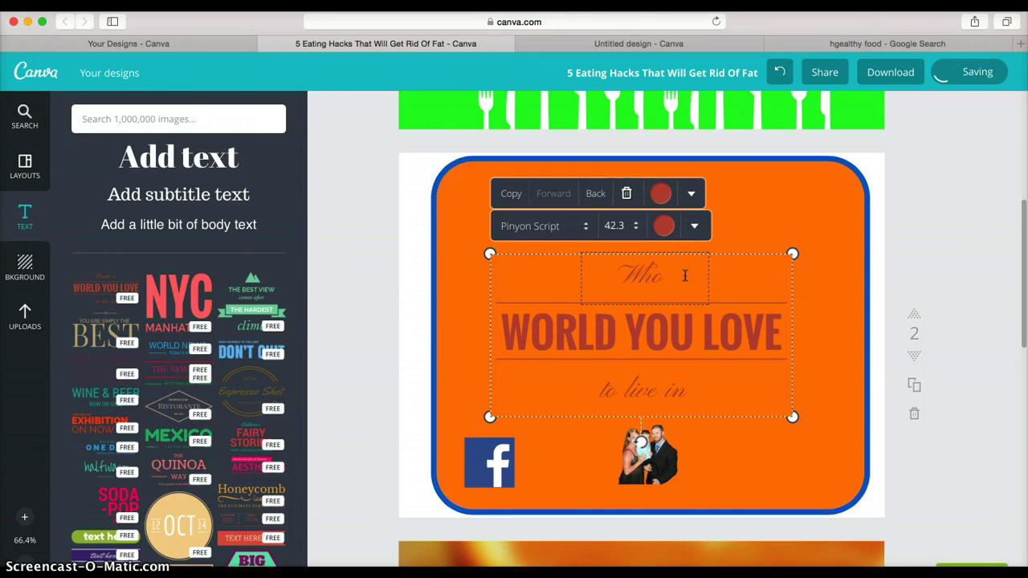
type("Is")
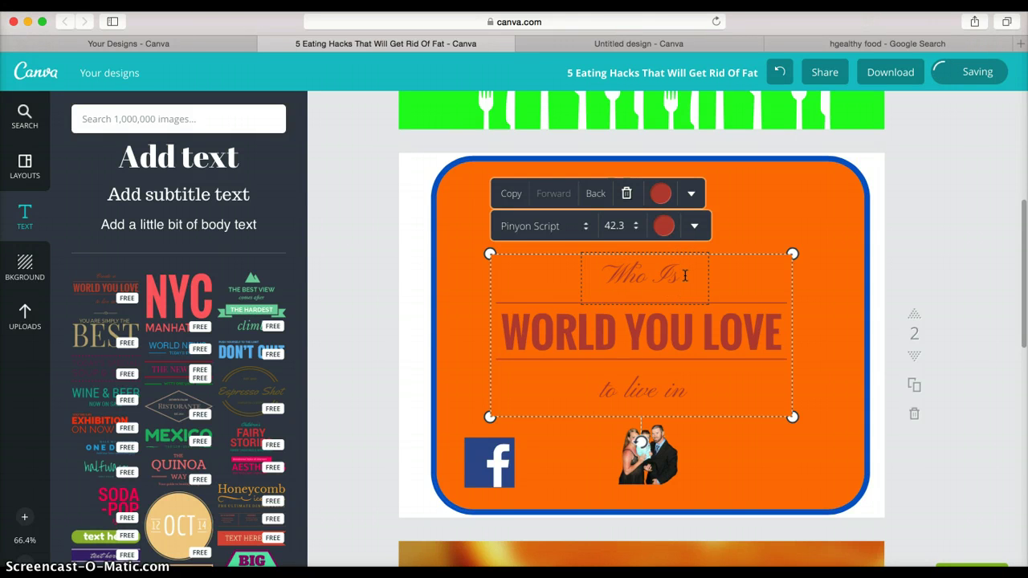
- Colour the badge's rule lines yellow and the 'Who Is' text white
left_click(662, 194)
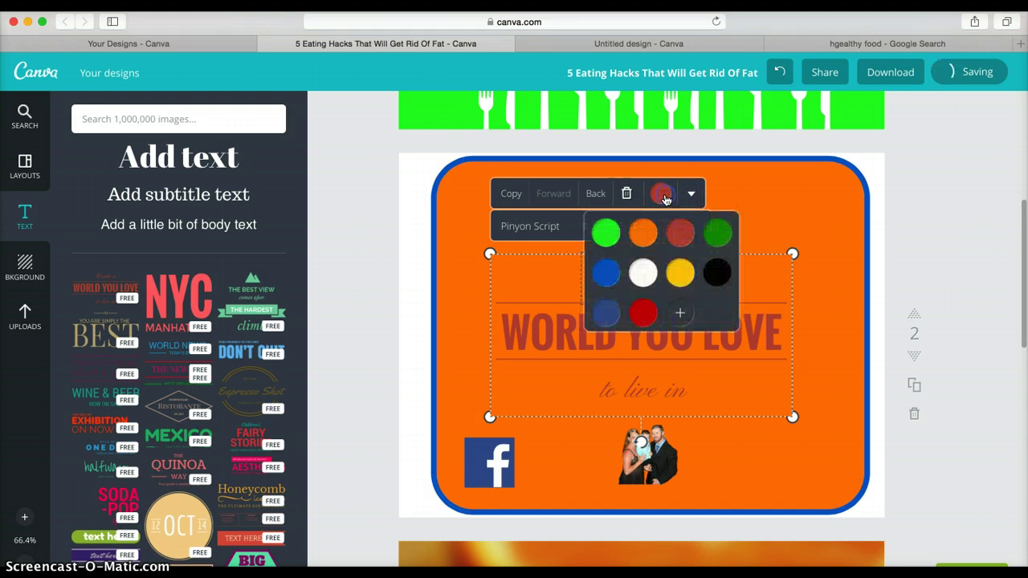
left_click(679, 272)
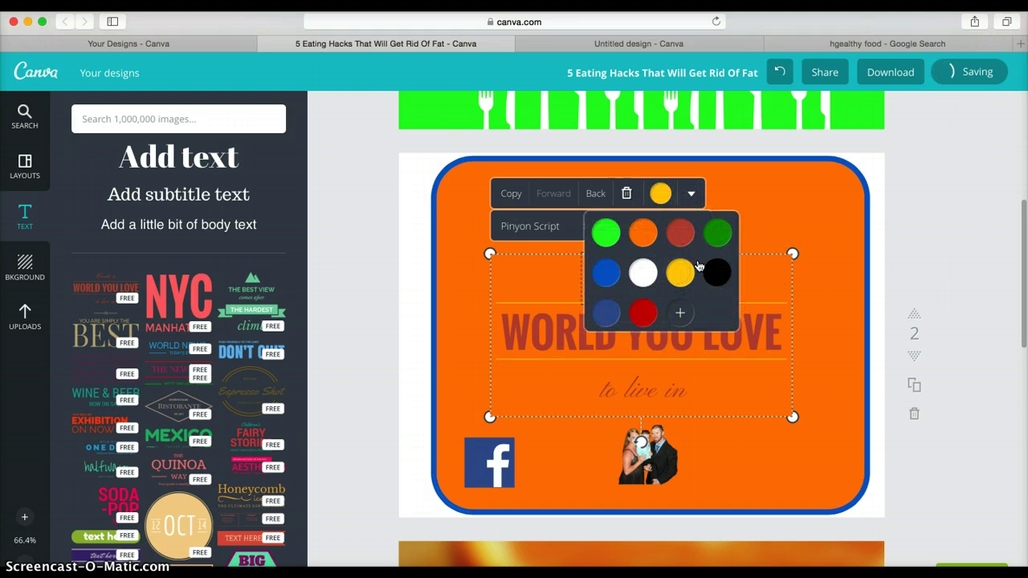
left_click(762, 207)
left_click(661, 278)
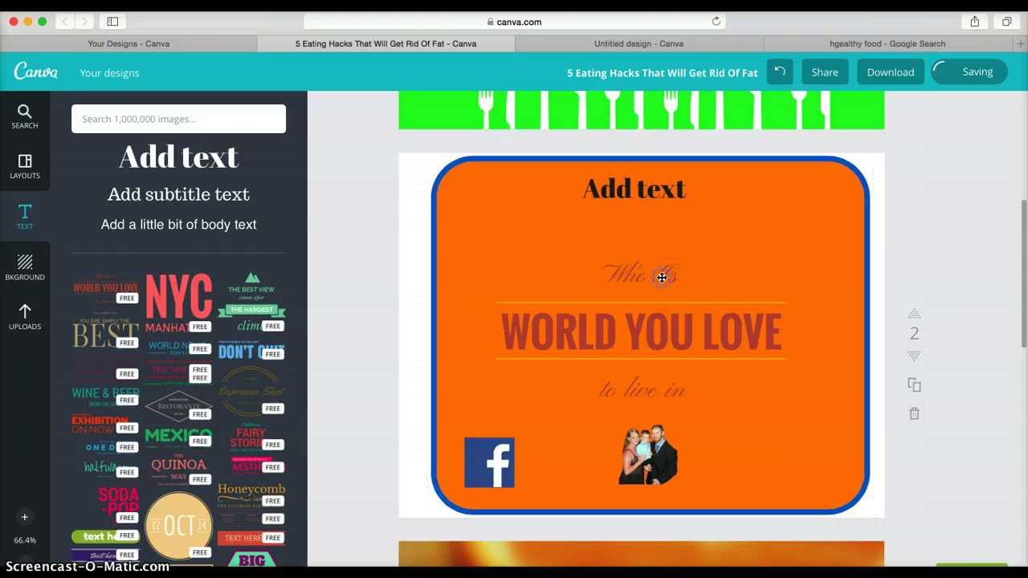
left_click(661, 278)
left_click(664, 228)
left_click(646, 305)
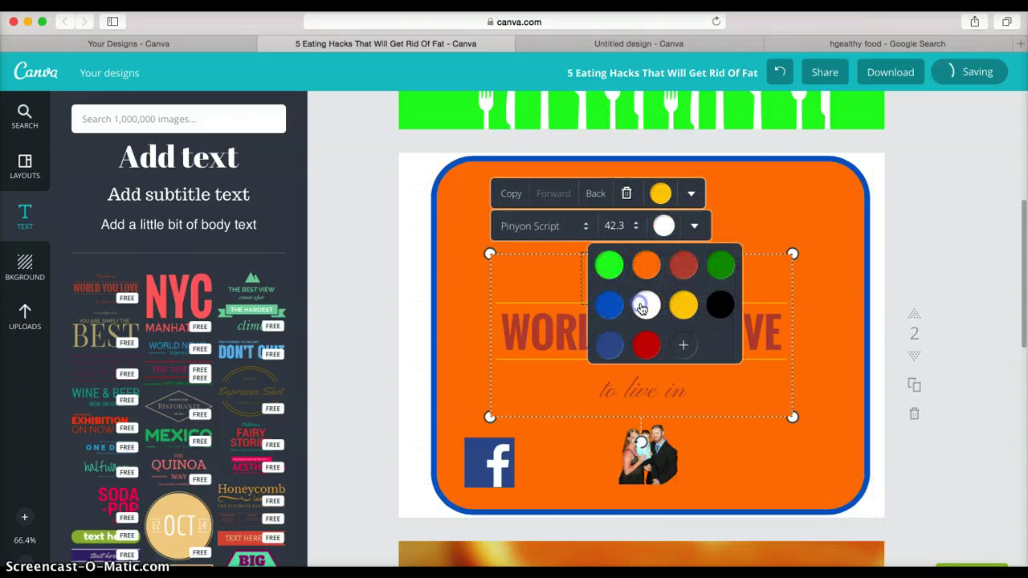
left_click(769, 218)
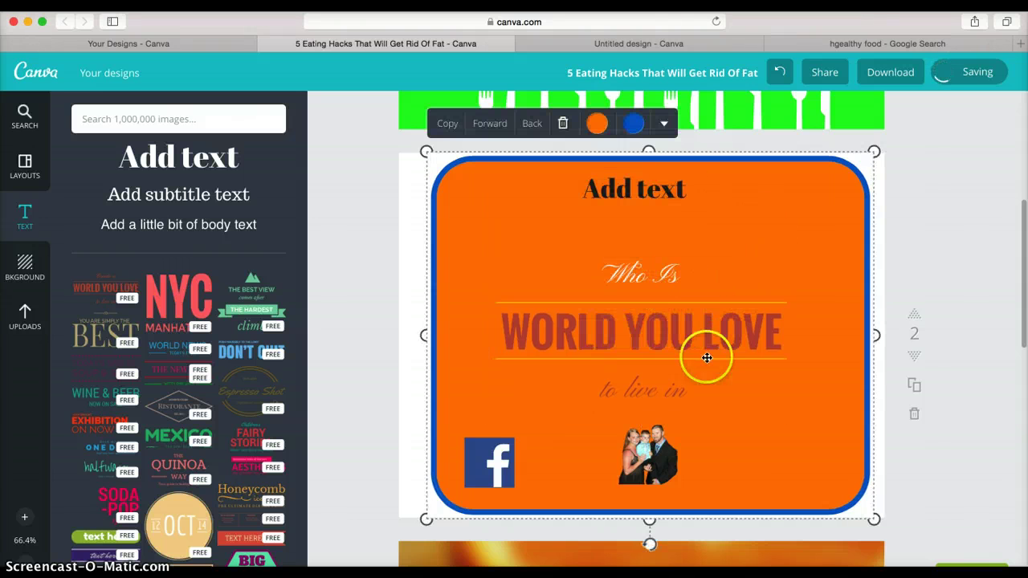
- Replace 'WORLD YOU LOVE' with the person's name and delete the Add text heading
left_click(739, 339)
double_click(772, 334)
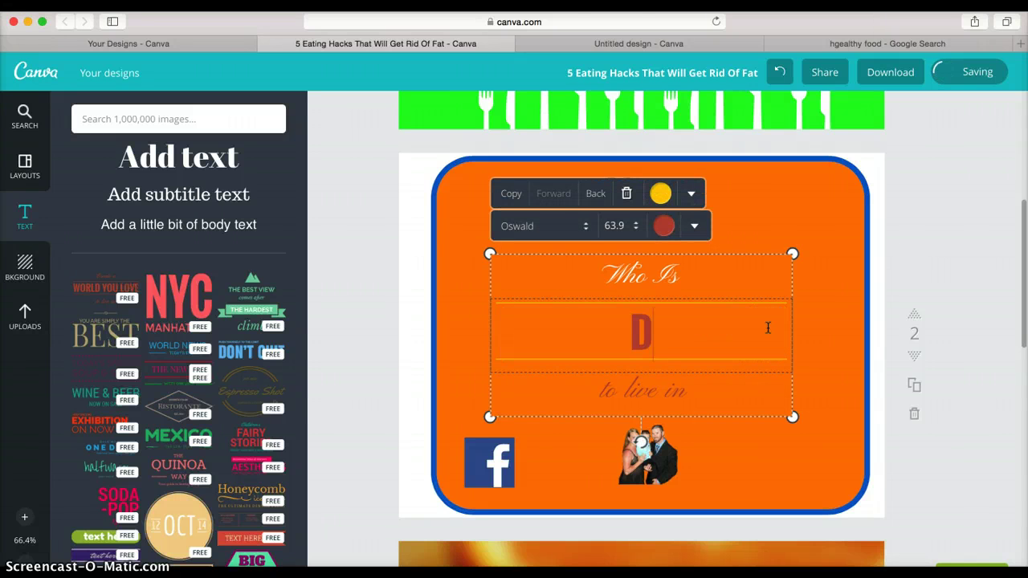
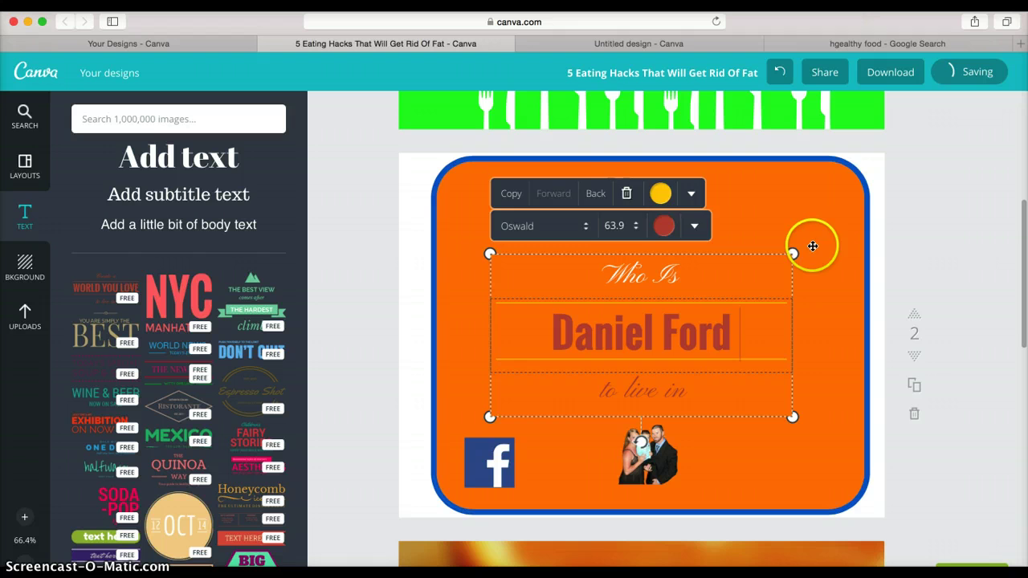
left_click(960, 214)
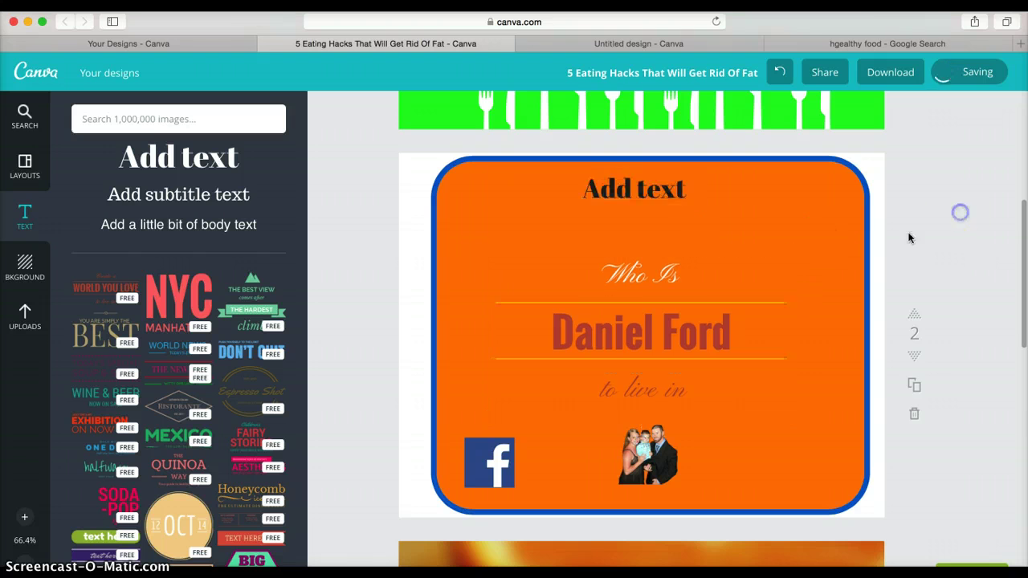
left_click(654, 190)
left_click(783, 139)
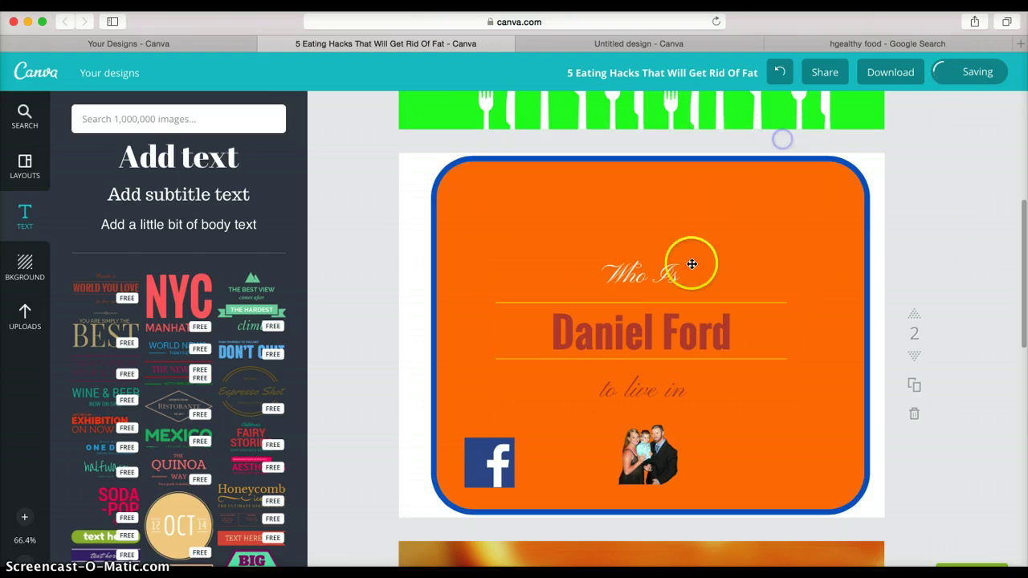
- Move the badge to the card's top, delete 'to live in', and add an 'Add subtitle text' box below
left_click_drag(659, 332, 661, 251)
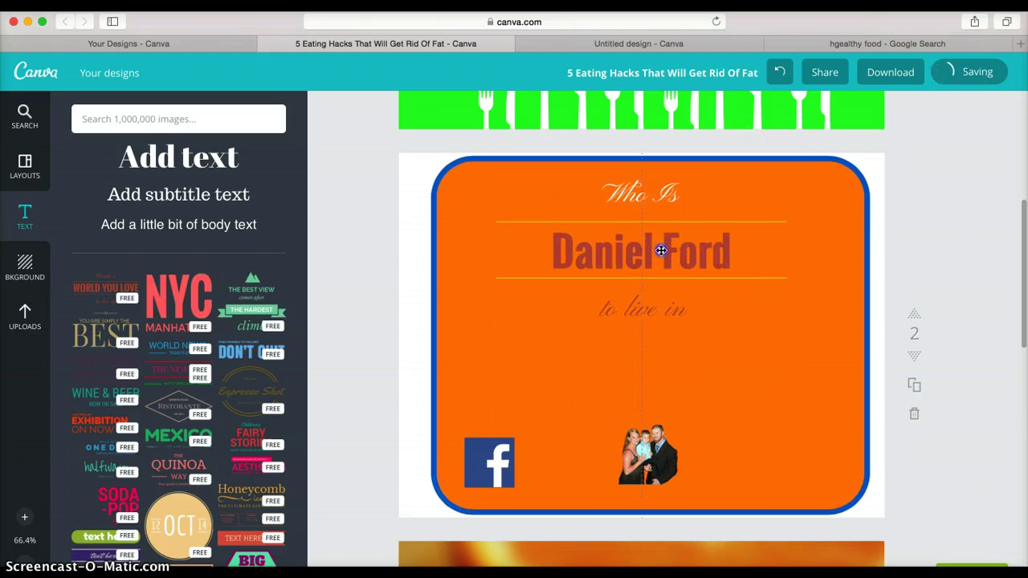
left_click(654, 322)
double_click(688, 314)
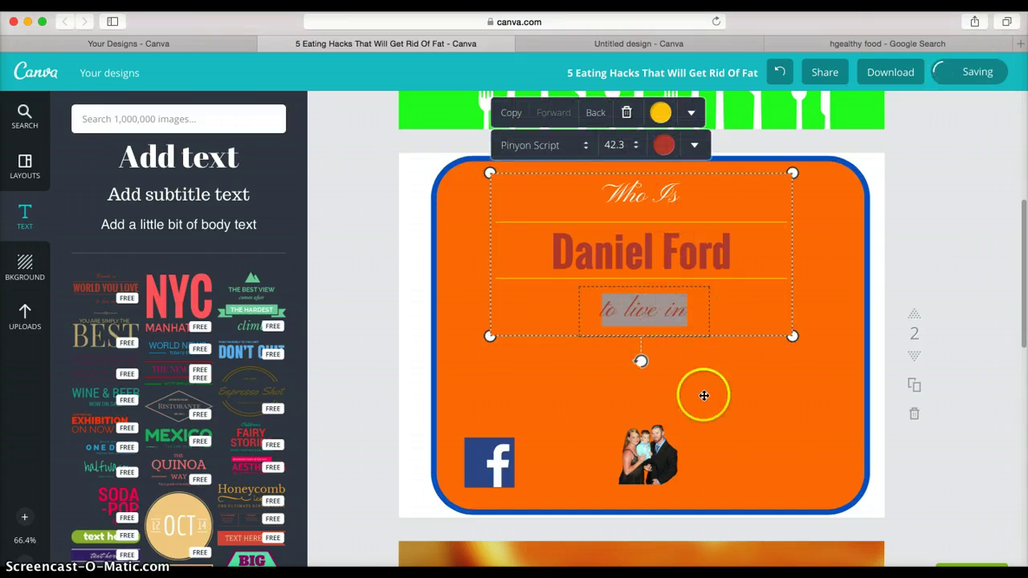
left_click(650, 322)
double_click(655, 313)
key("BackSpace")
left_click(627, 386)
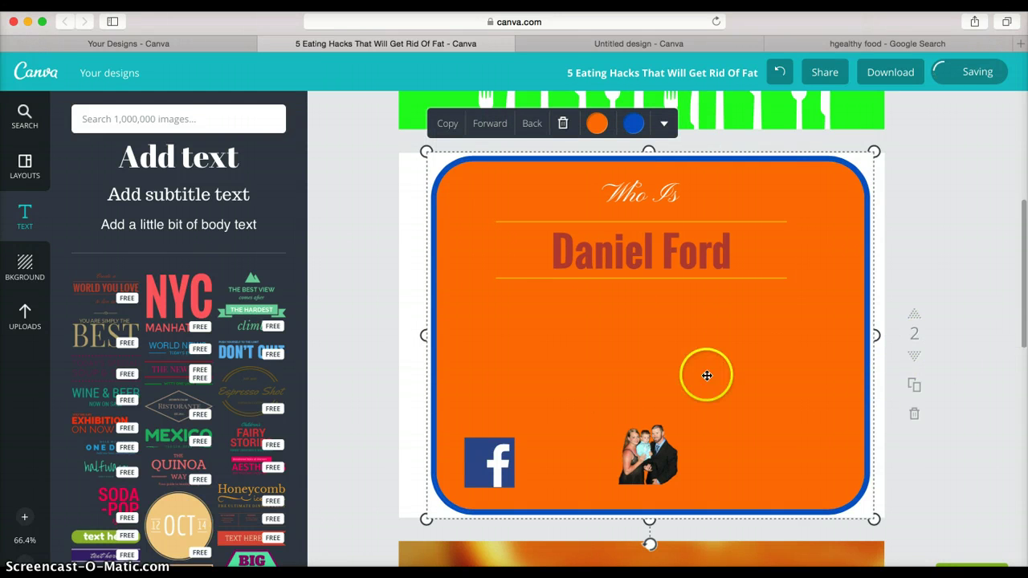
left_click_drag(161, 195, 542, 315)
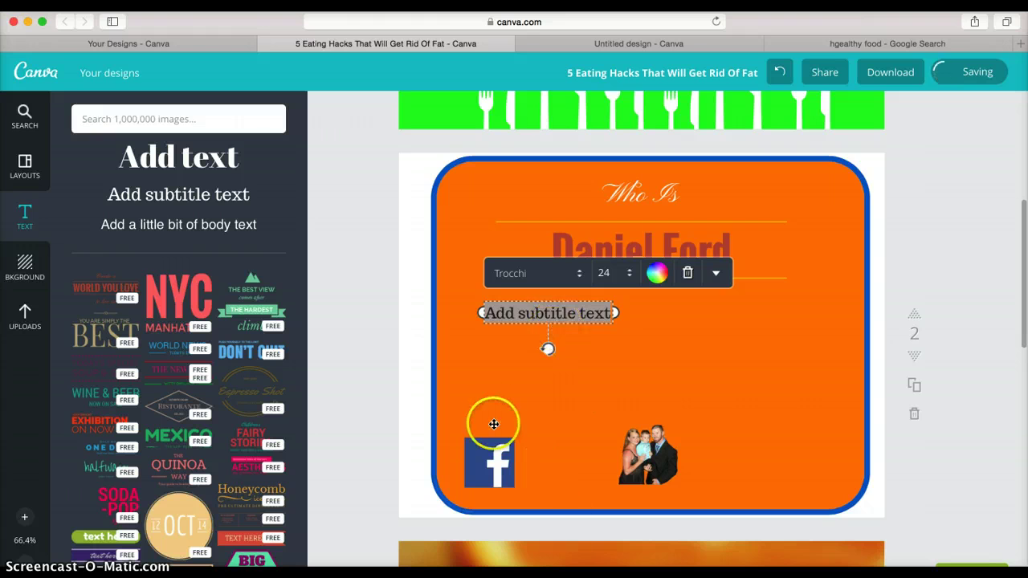
- Scroll down past the Vitamin C+ page to page 4's phone mockup
scroll(494, 406, "down", 3)
scroll(530, 354, "down", 8)
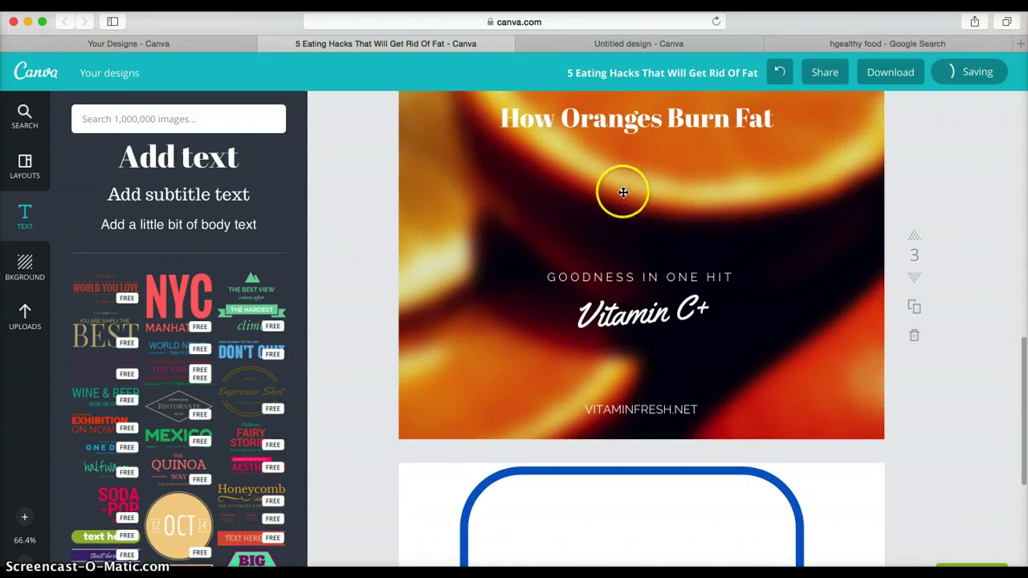
scroll(623, 193, "down", 1)
scroll(622, 192, "down", 7)
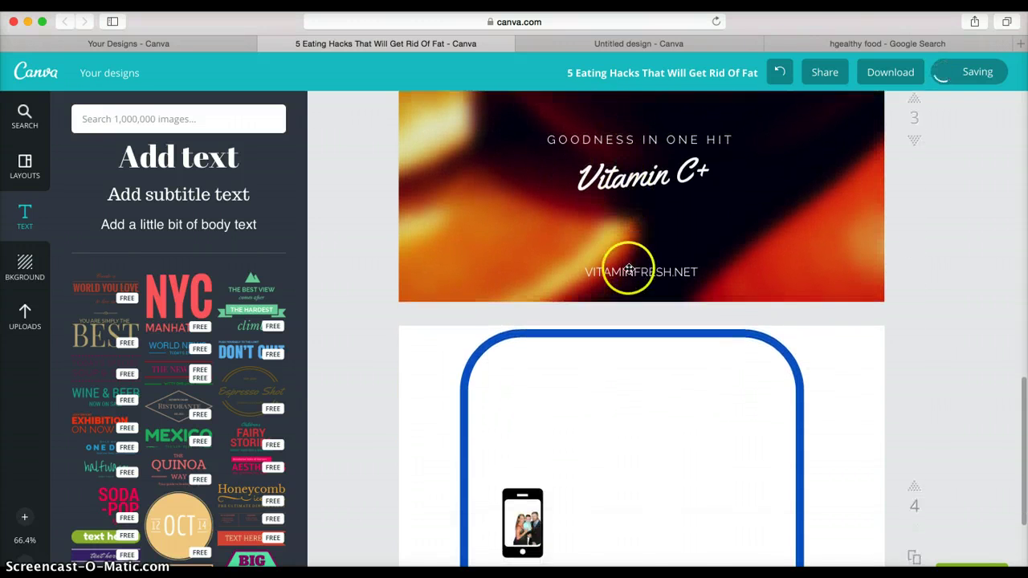